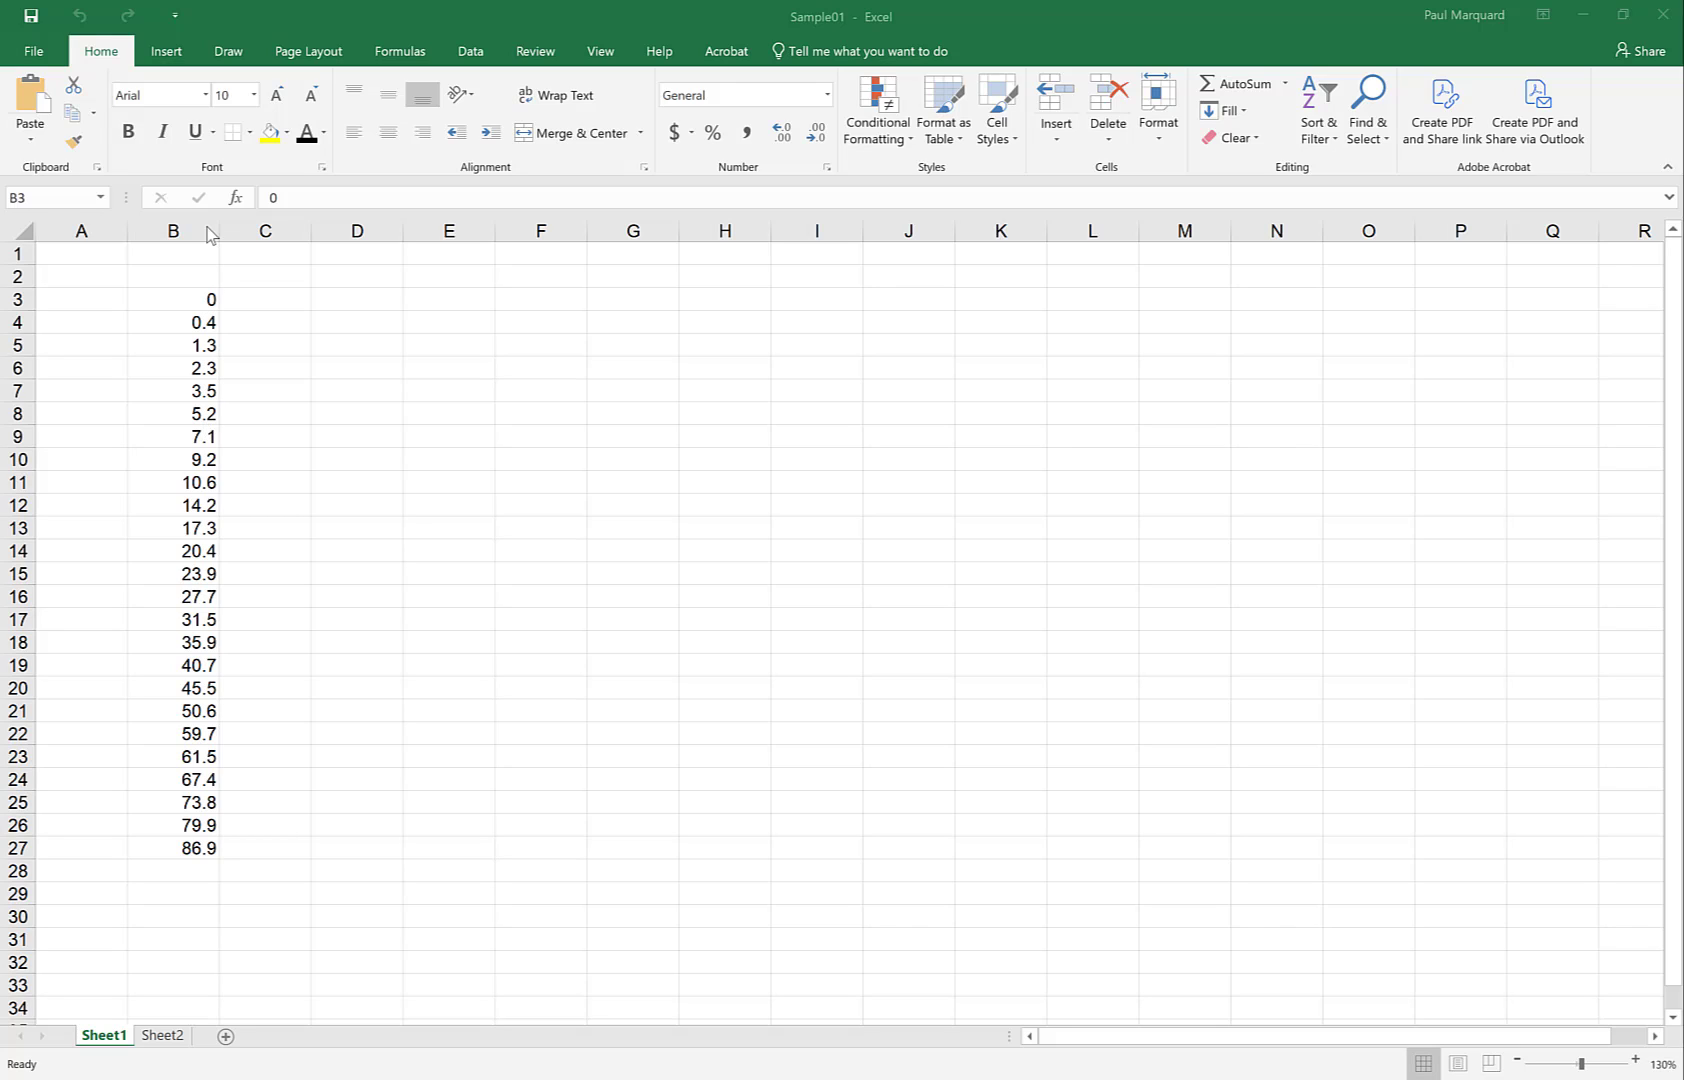
Insert the tape strip photo 20240722_151858 onto the sheet from Insert > Pictures
{"action": "left_click", "coordinate": [176, 230]}
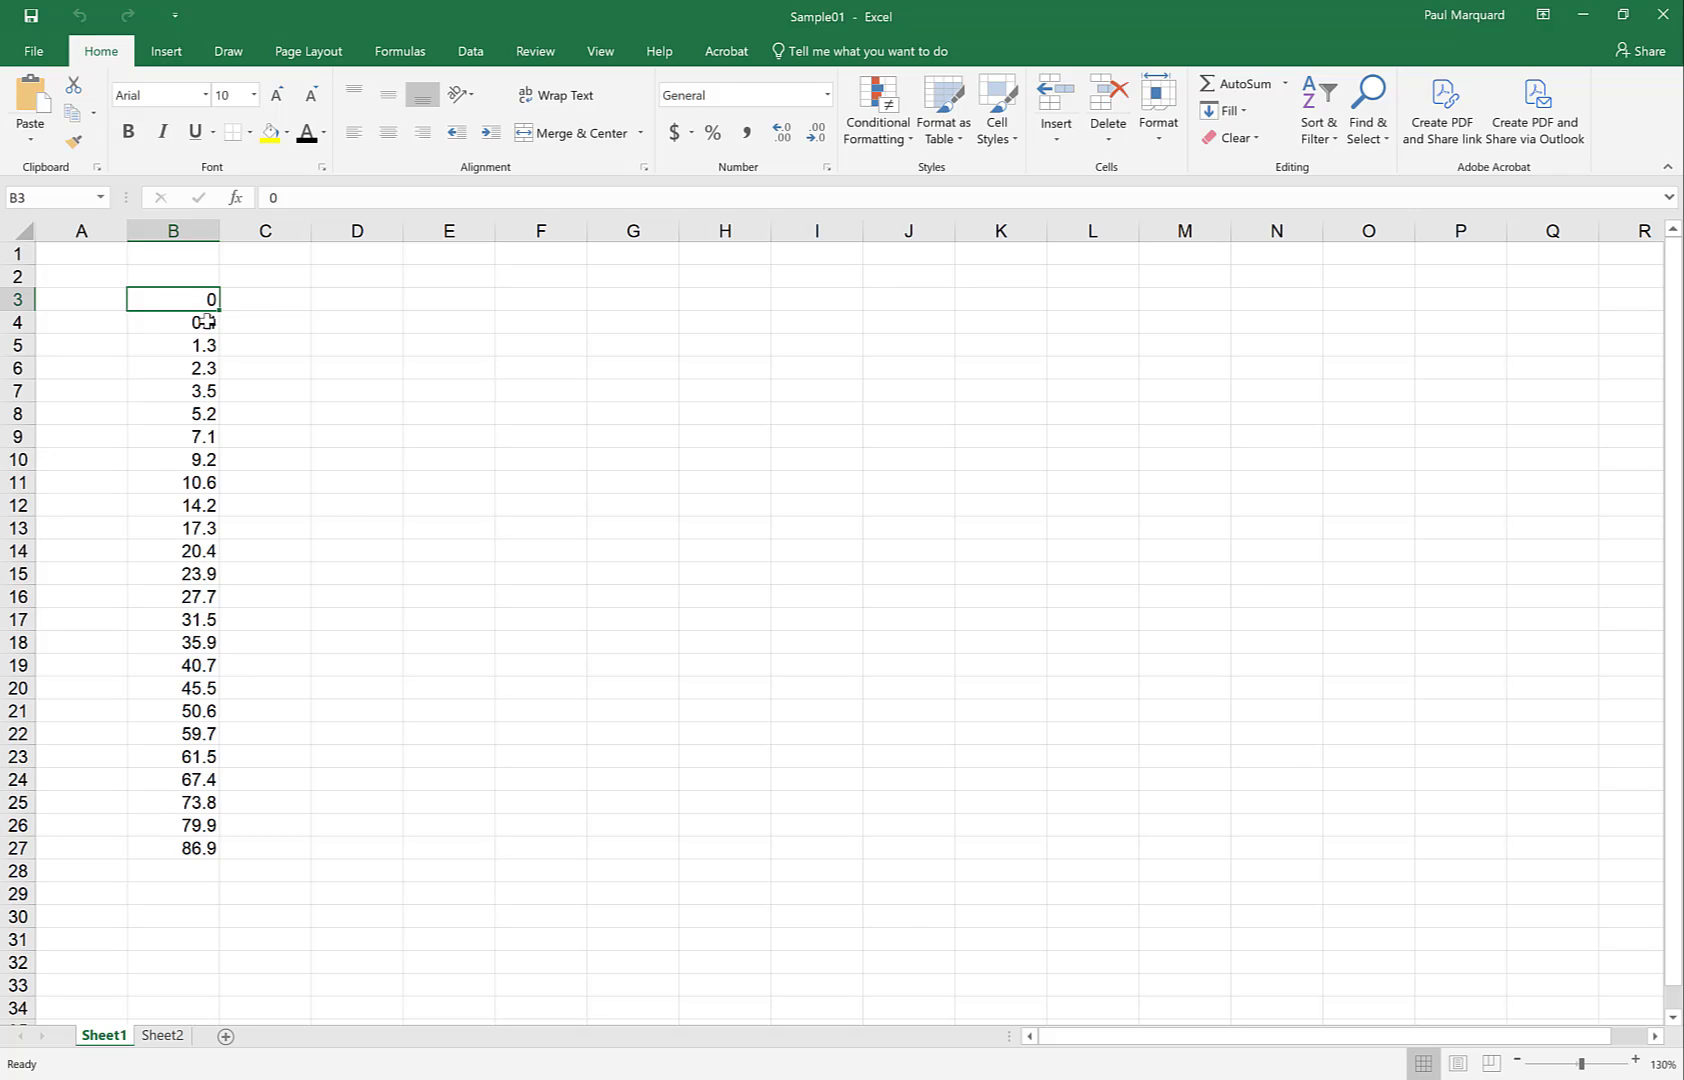
{"action": "left_click", "coordinate": [167, 52]}
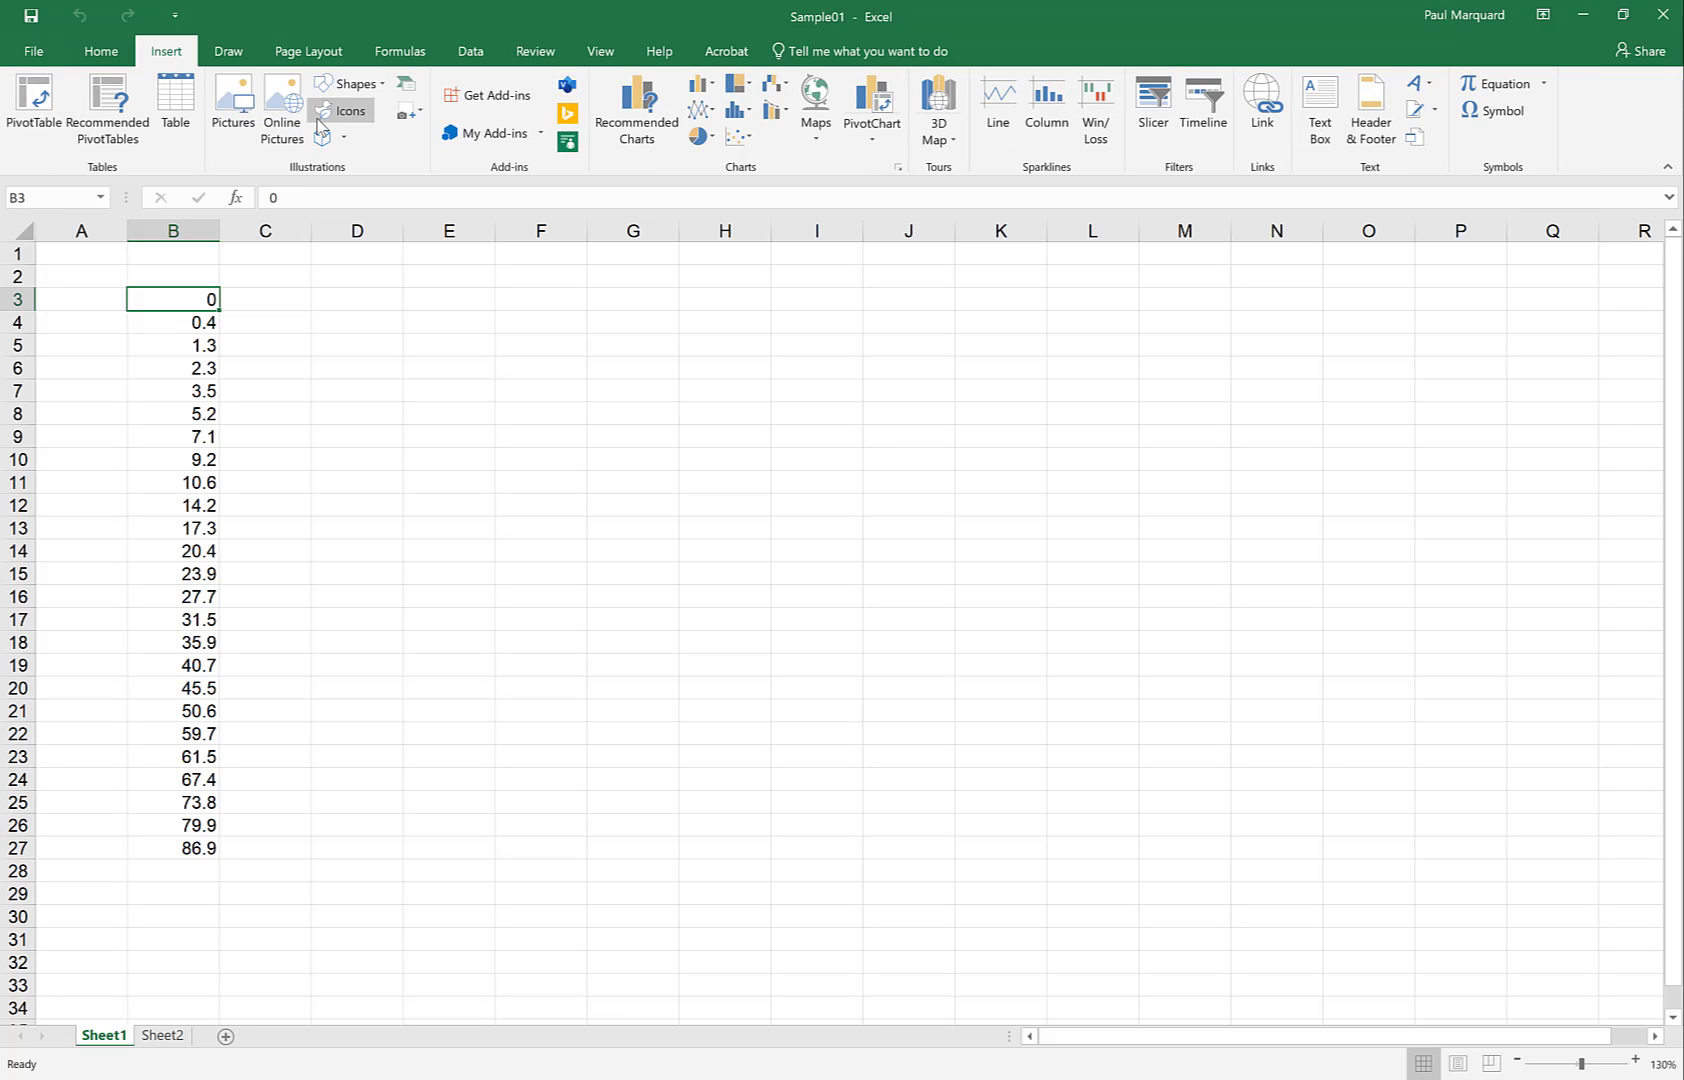
{"action": "left_click", "coordinate": [237, 107]}
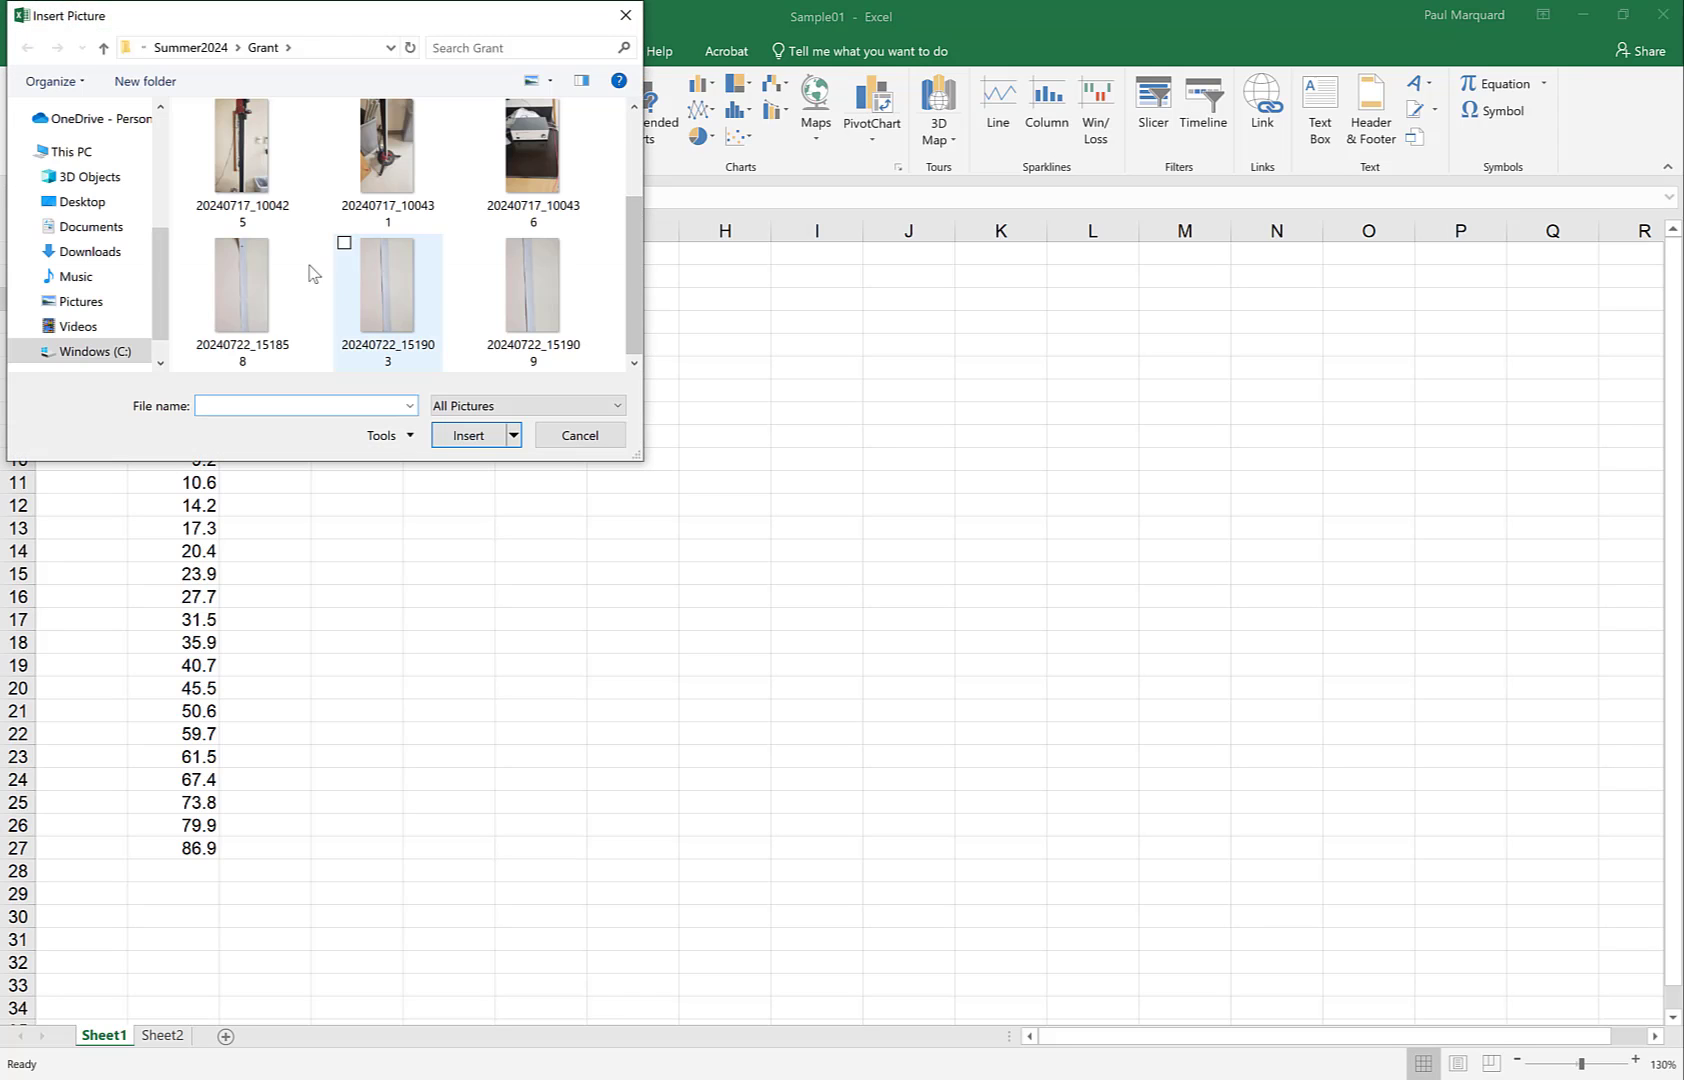
{"action": "left_click", "coordinate": [249, 287]}
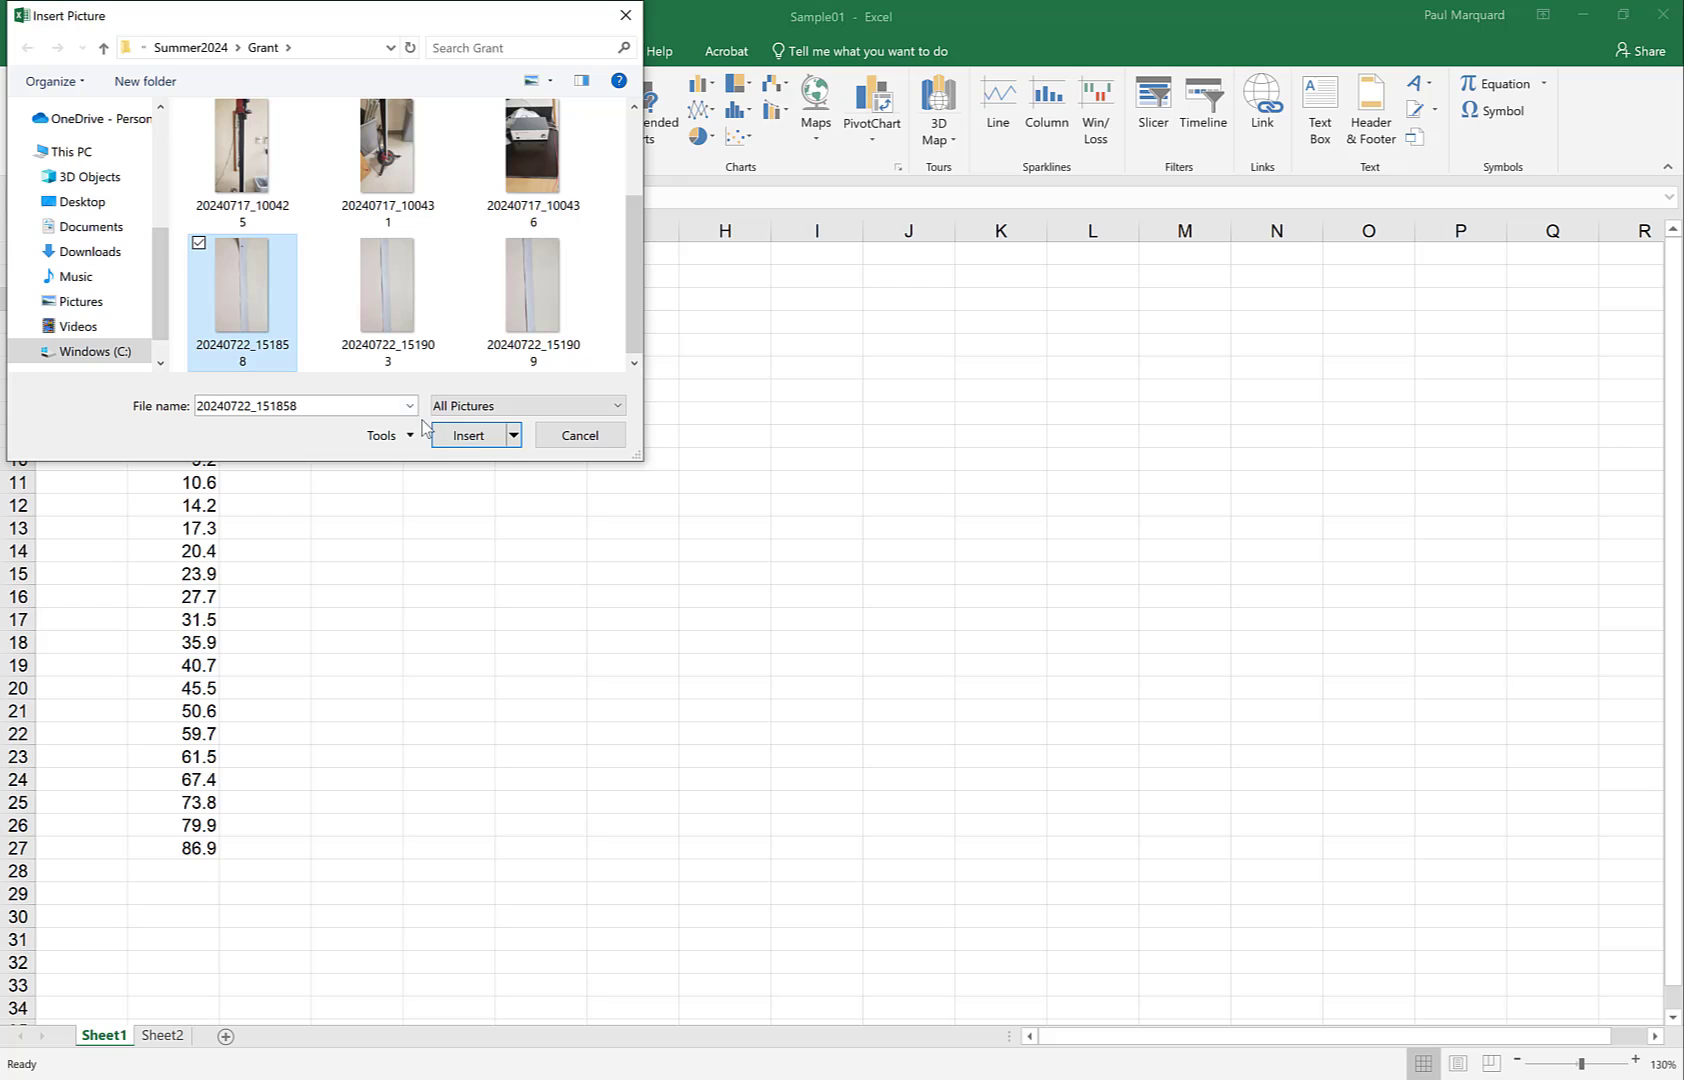
{"action": "left_click", "coordinate": [471, 437]}
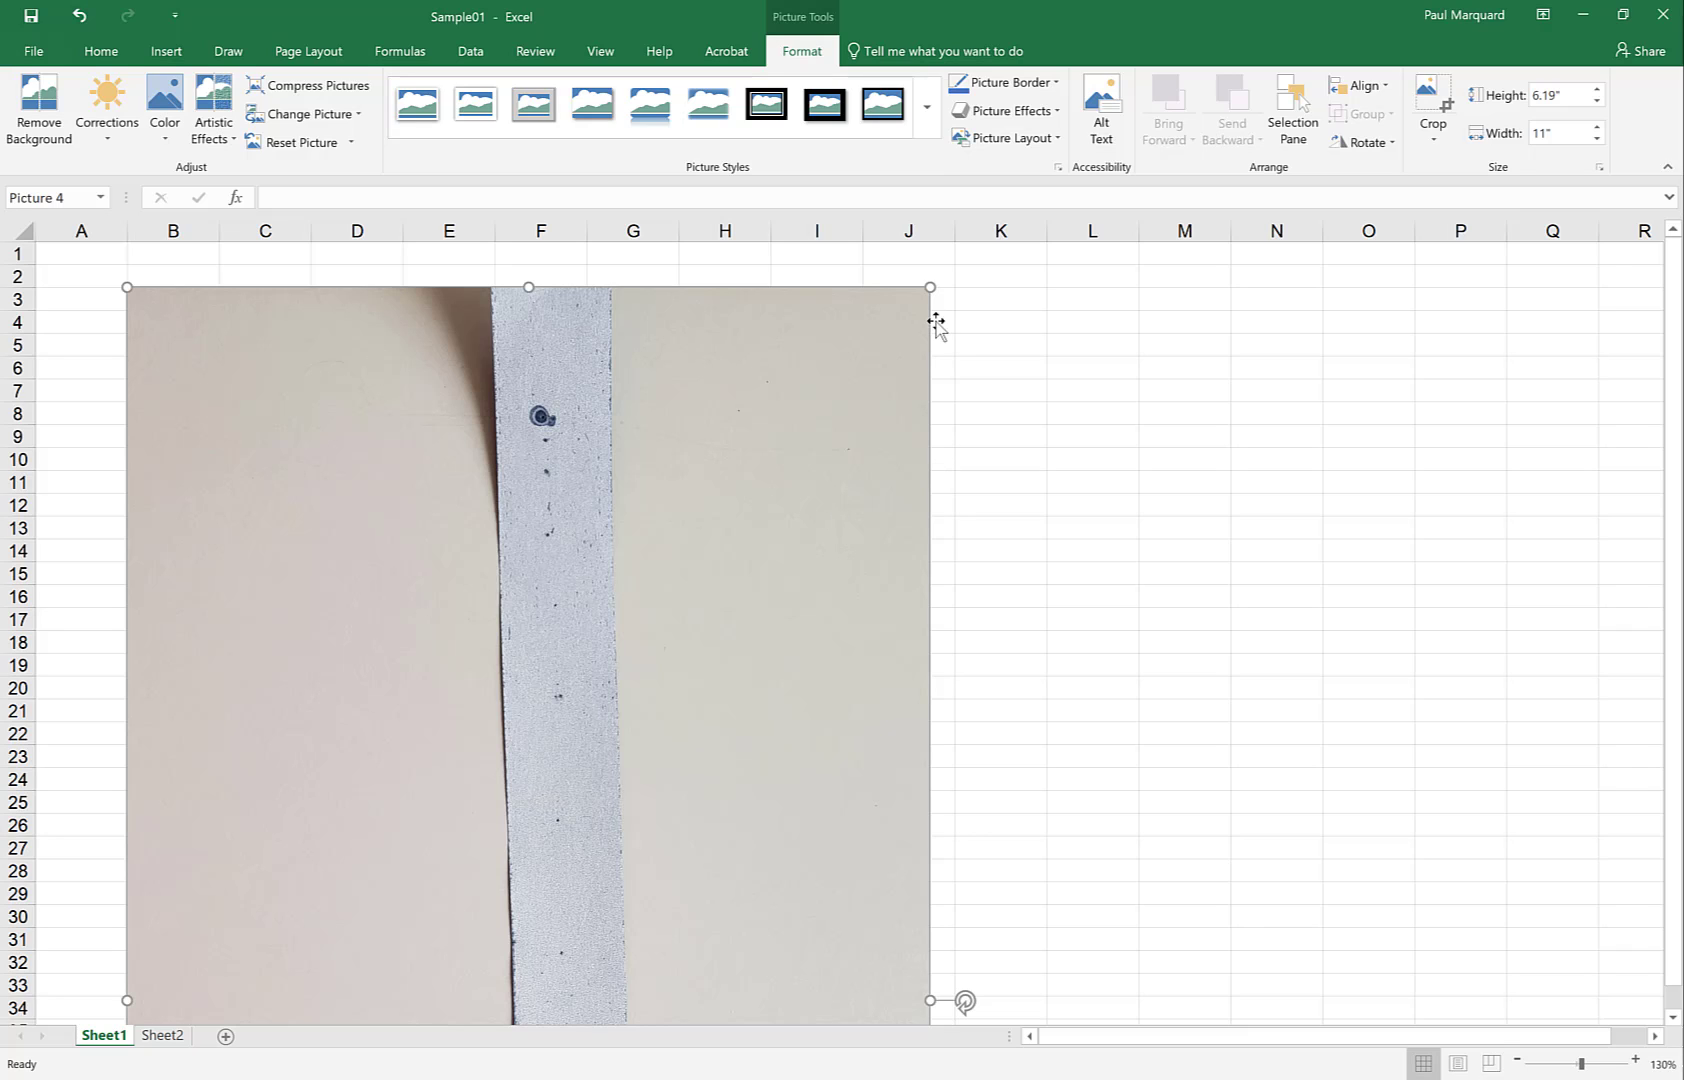
Resize the photo slightly and drag it right so it starts at column C
{"action": "left_click_drag", "start_coordinate": [931, 294], "coordinate": [874, 298]}
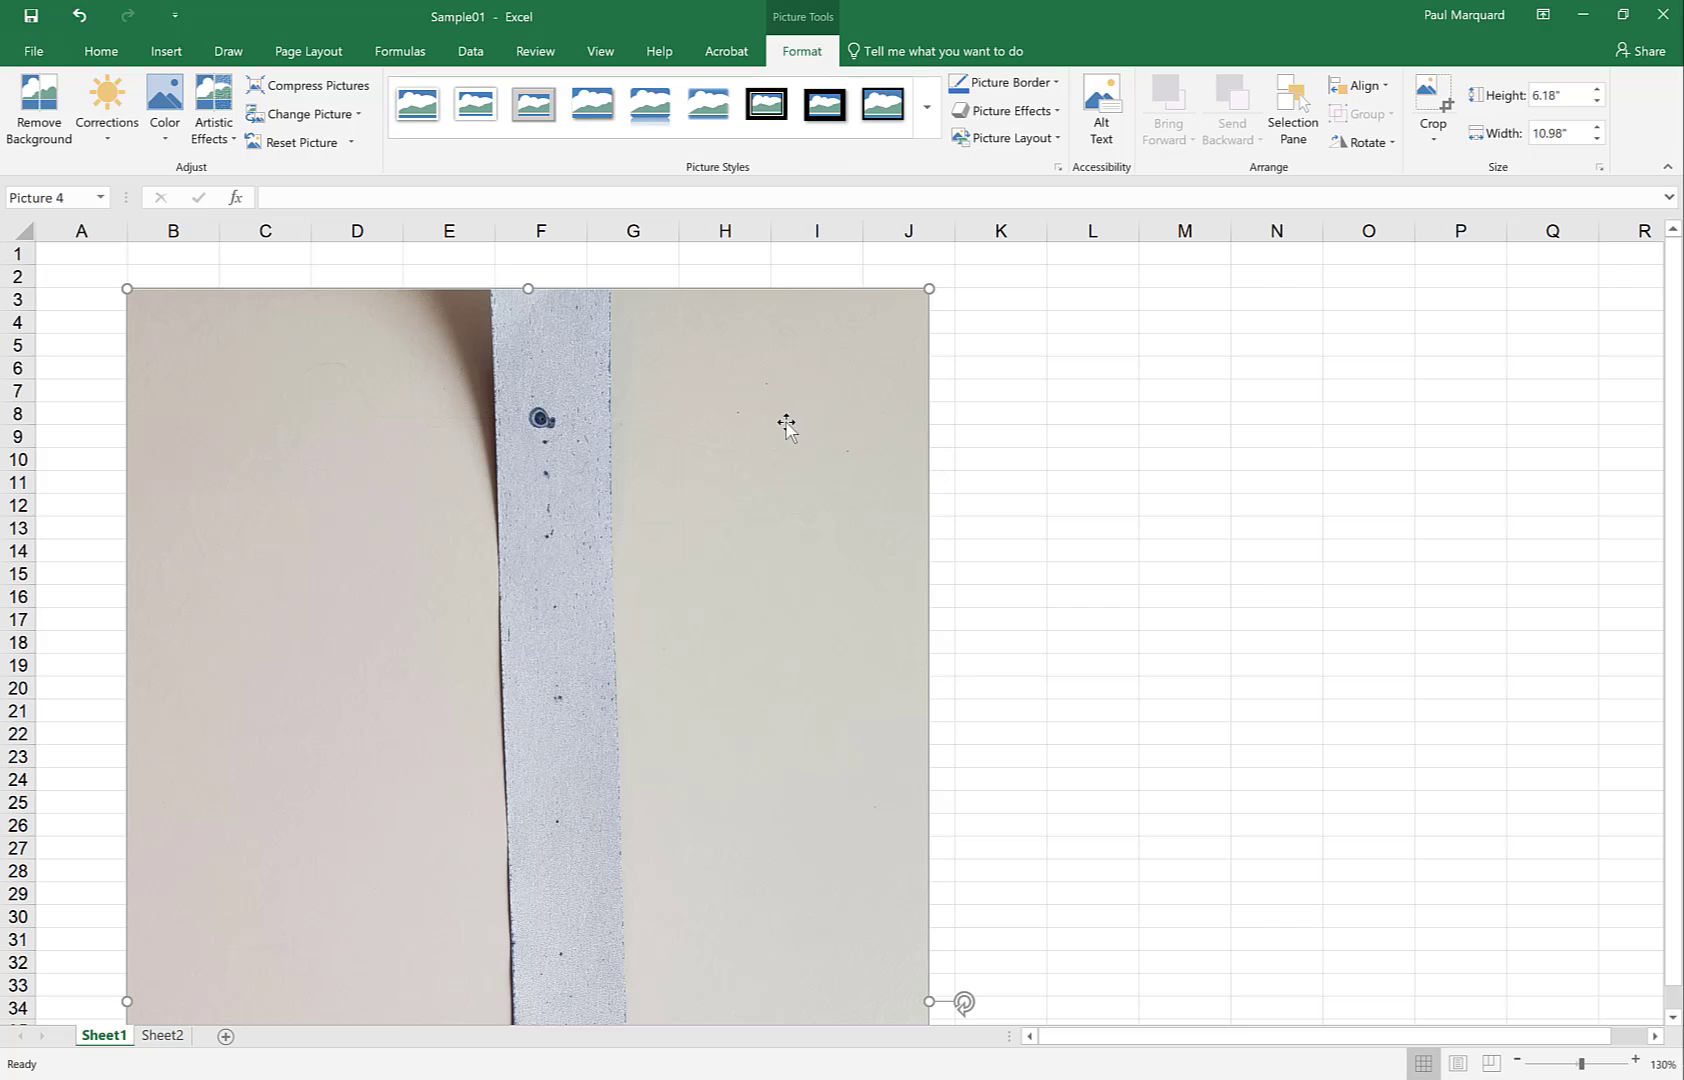
{"action": "left_click_drag", "start_coordinate": [787, 425], "coordinate": [927, 378]}
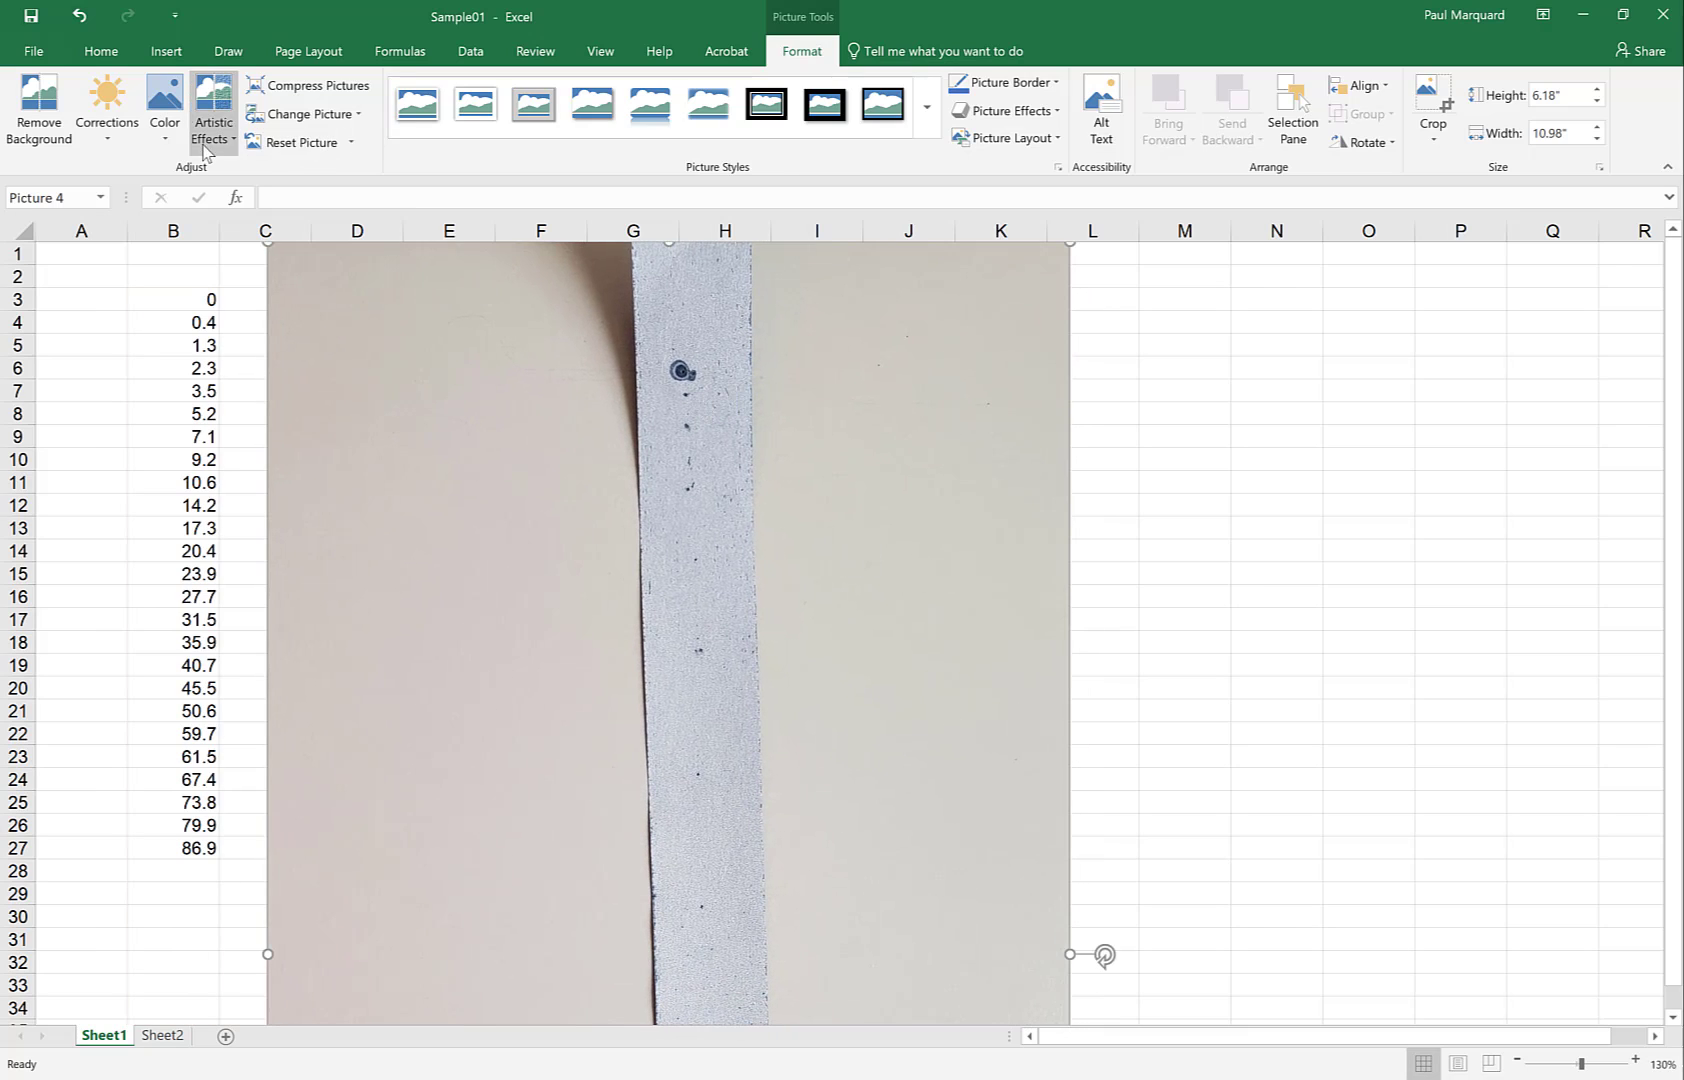
{"action": "left_click", "coordinate": [166, 51]}
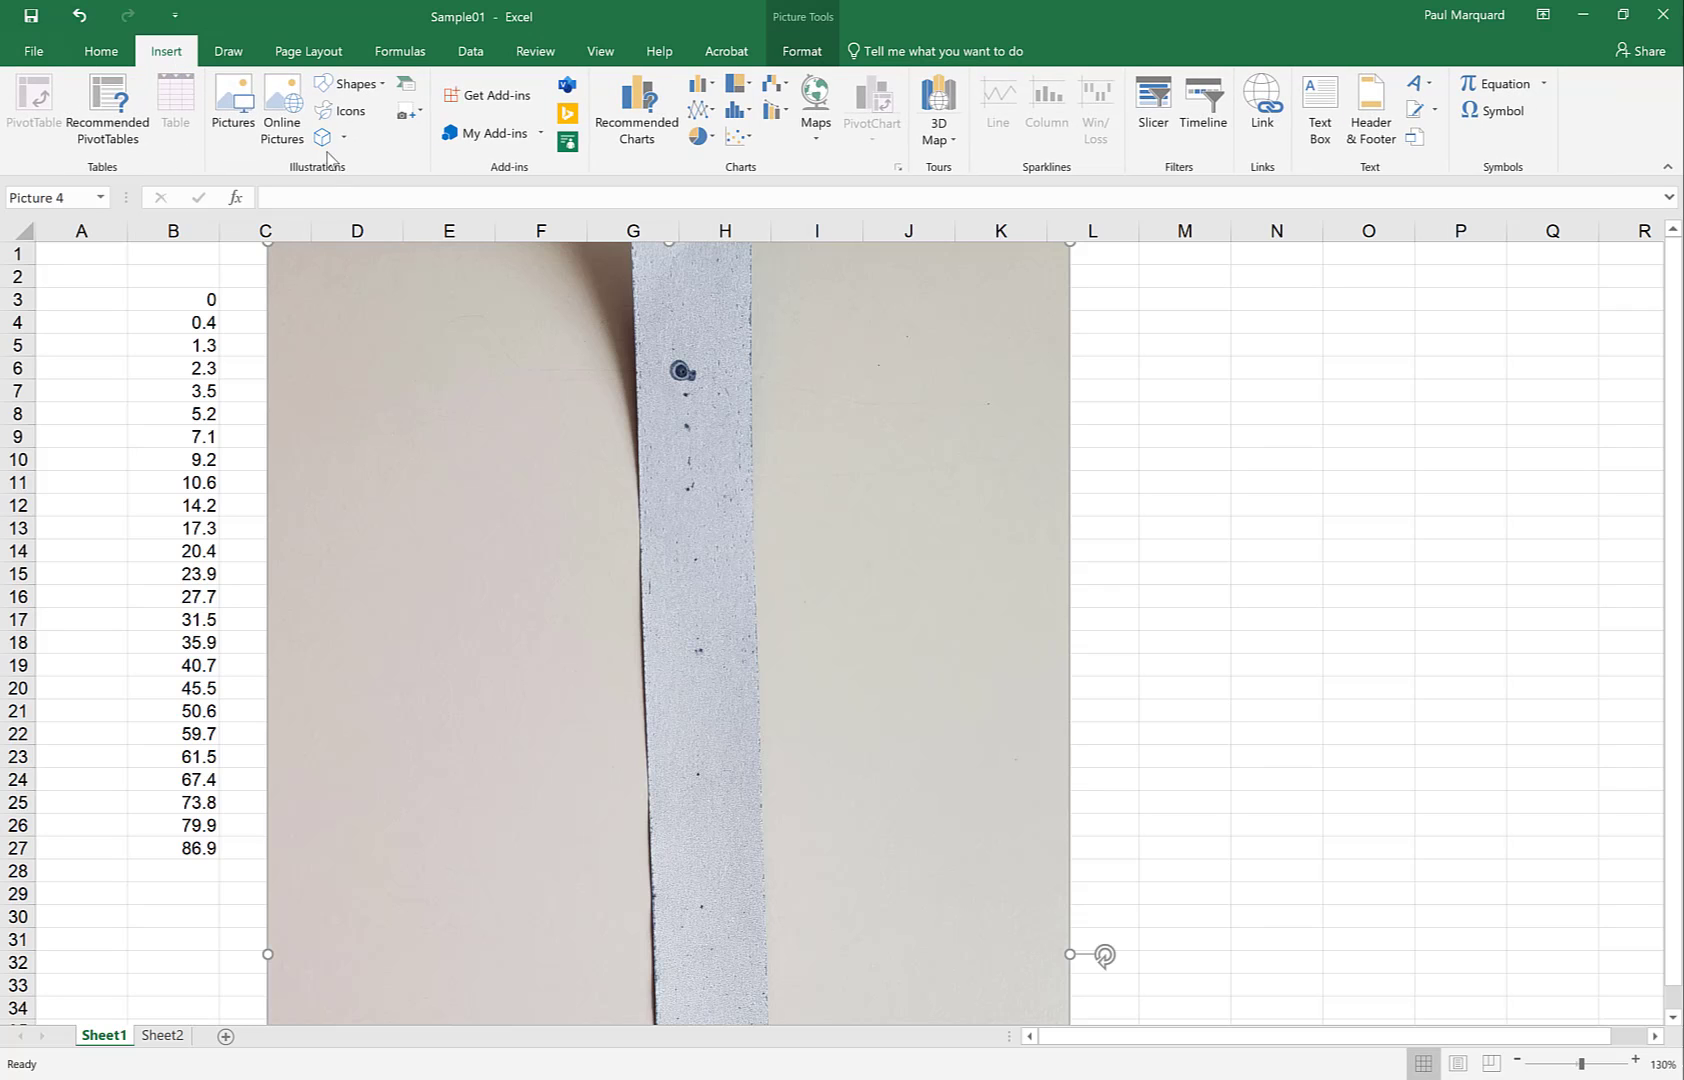
Draw a horizontal arrow to the first tape dot near row 7 and give it 1 pt weight
{"action": "left_click", "coordinate": [352, 86]}
{"action": "left_click", "coordinate": [360, 128]}
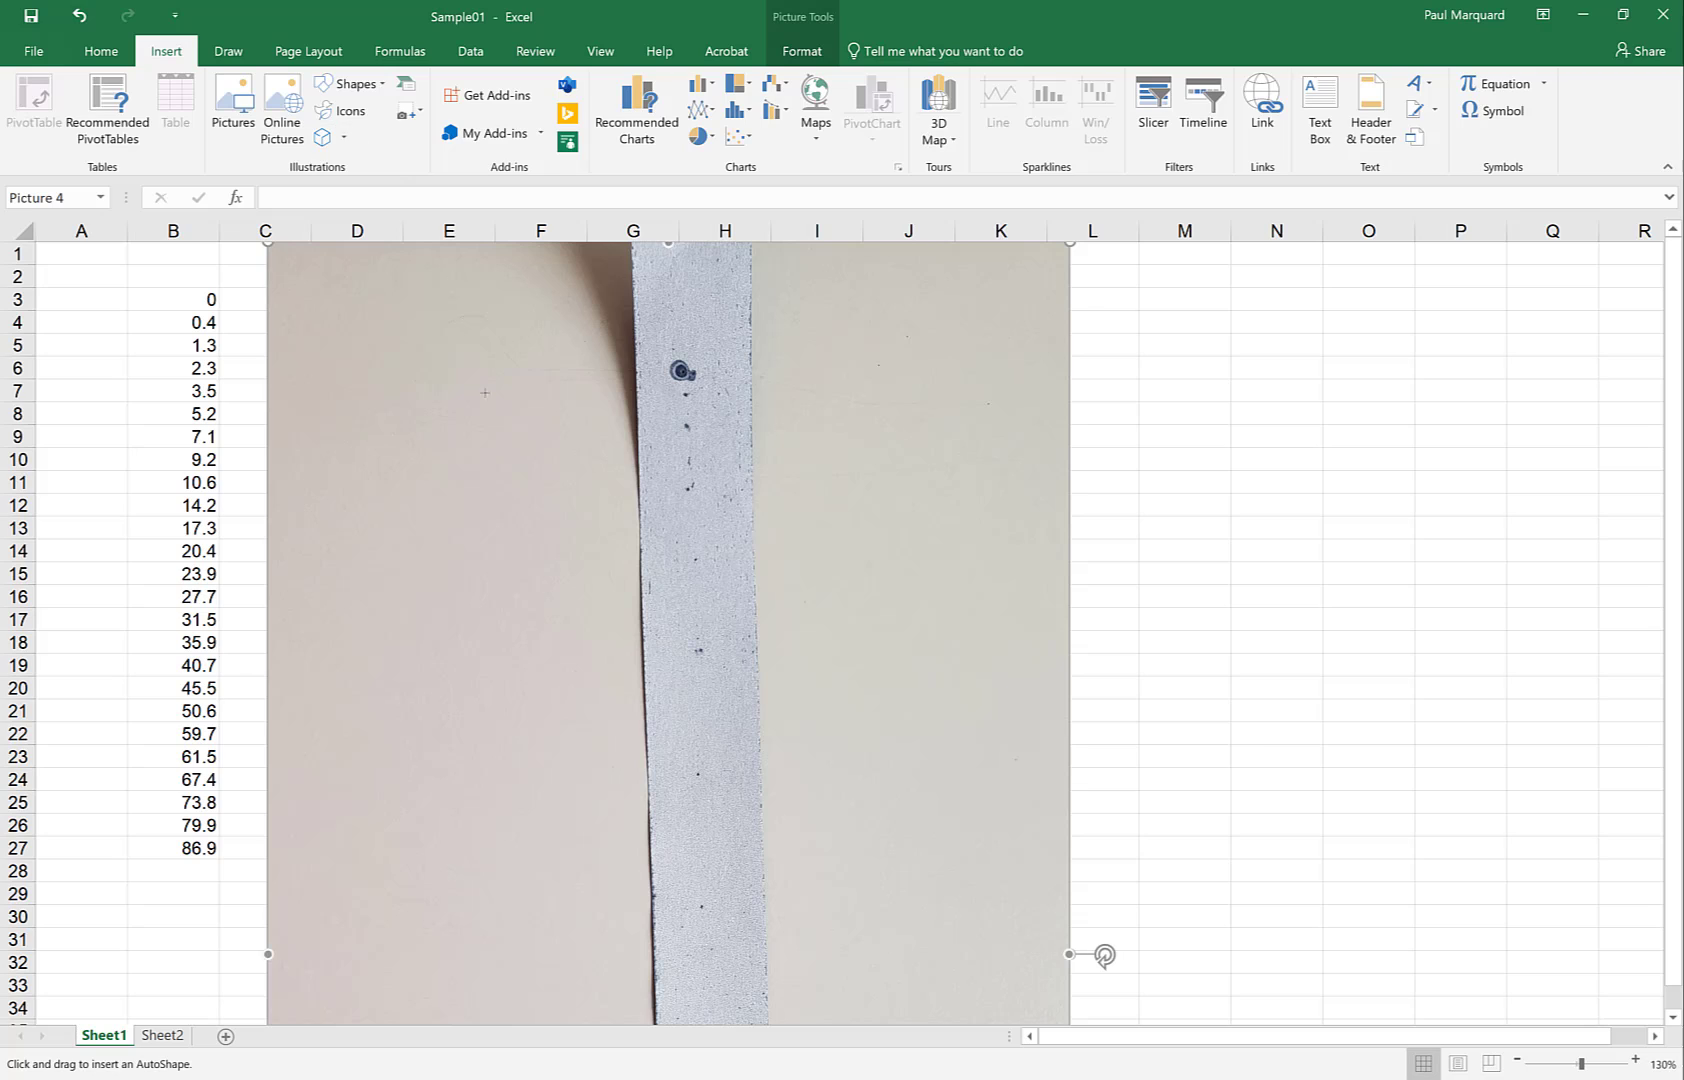
{"action": "left_click_drag", "start_coordinate": [520, 394], "coordinate": [670, 394]}
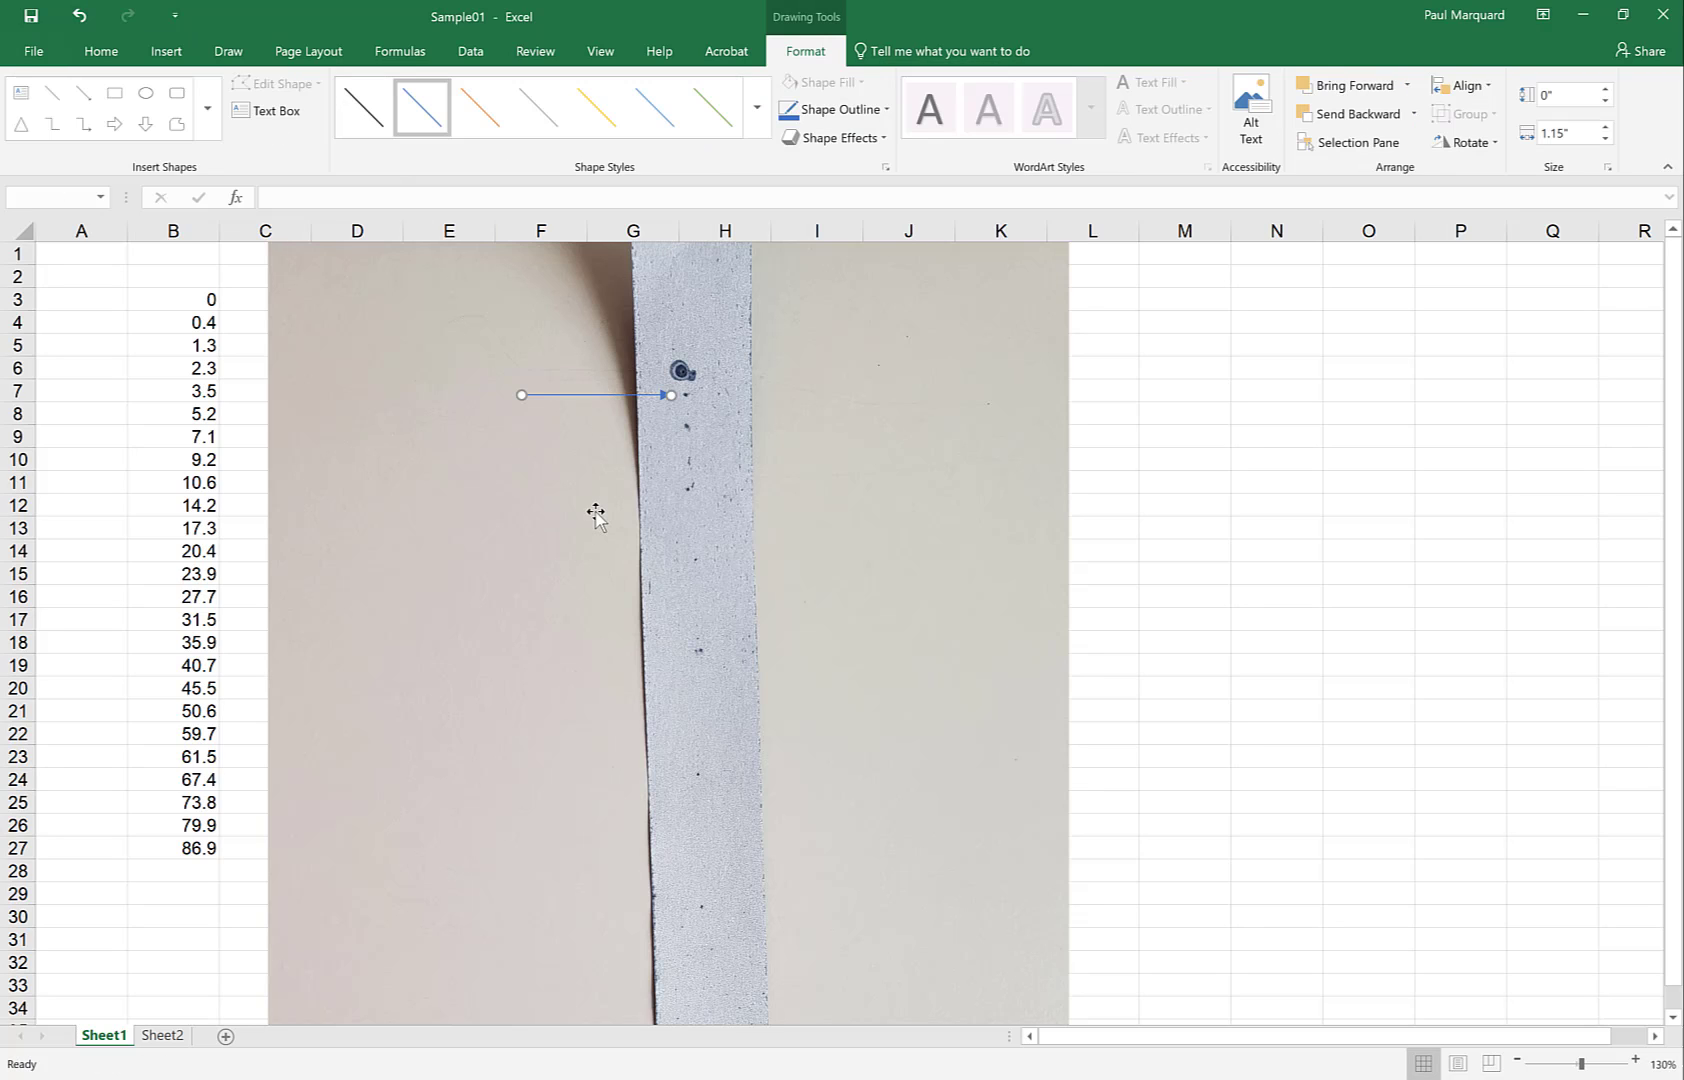
{"action": "left_click", "coordinate": [533, 505]}
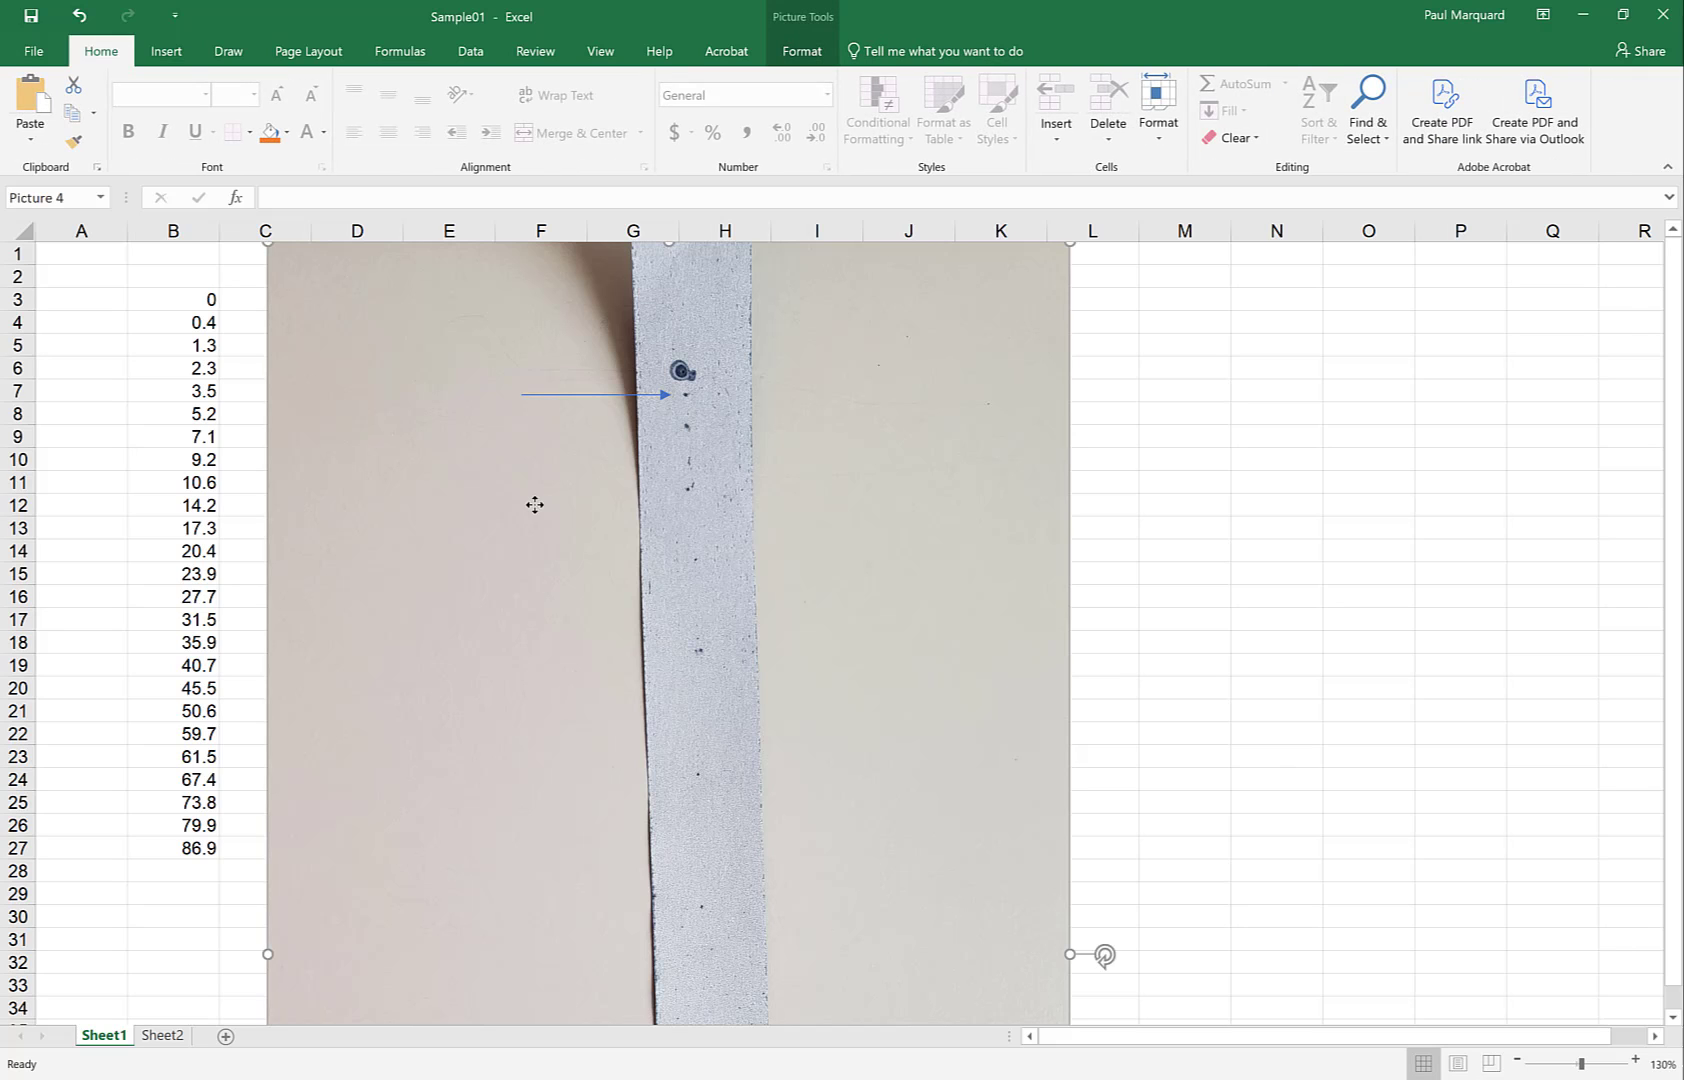
{"action": "left_click", "coordinate": [590, 398]}
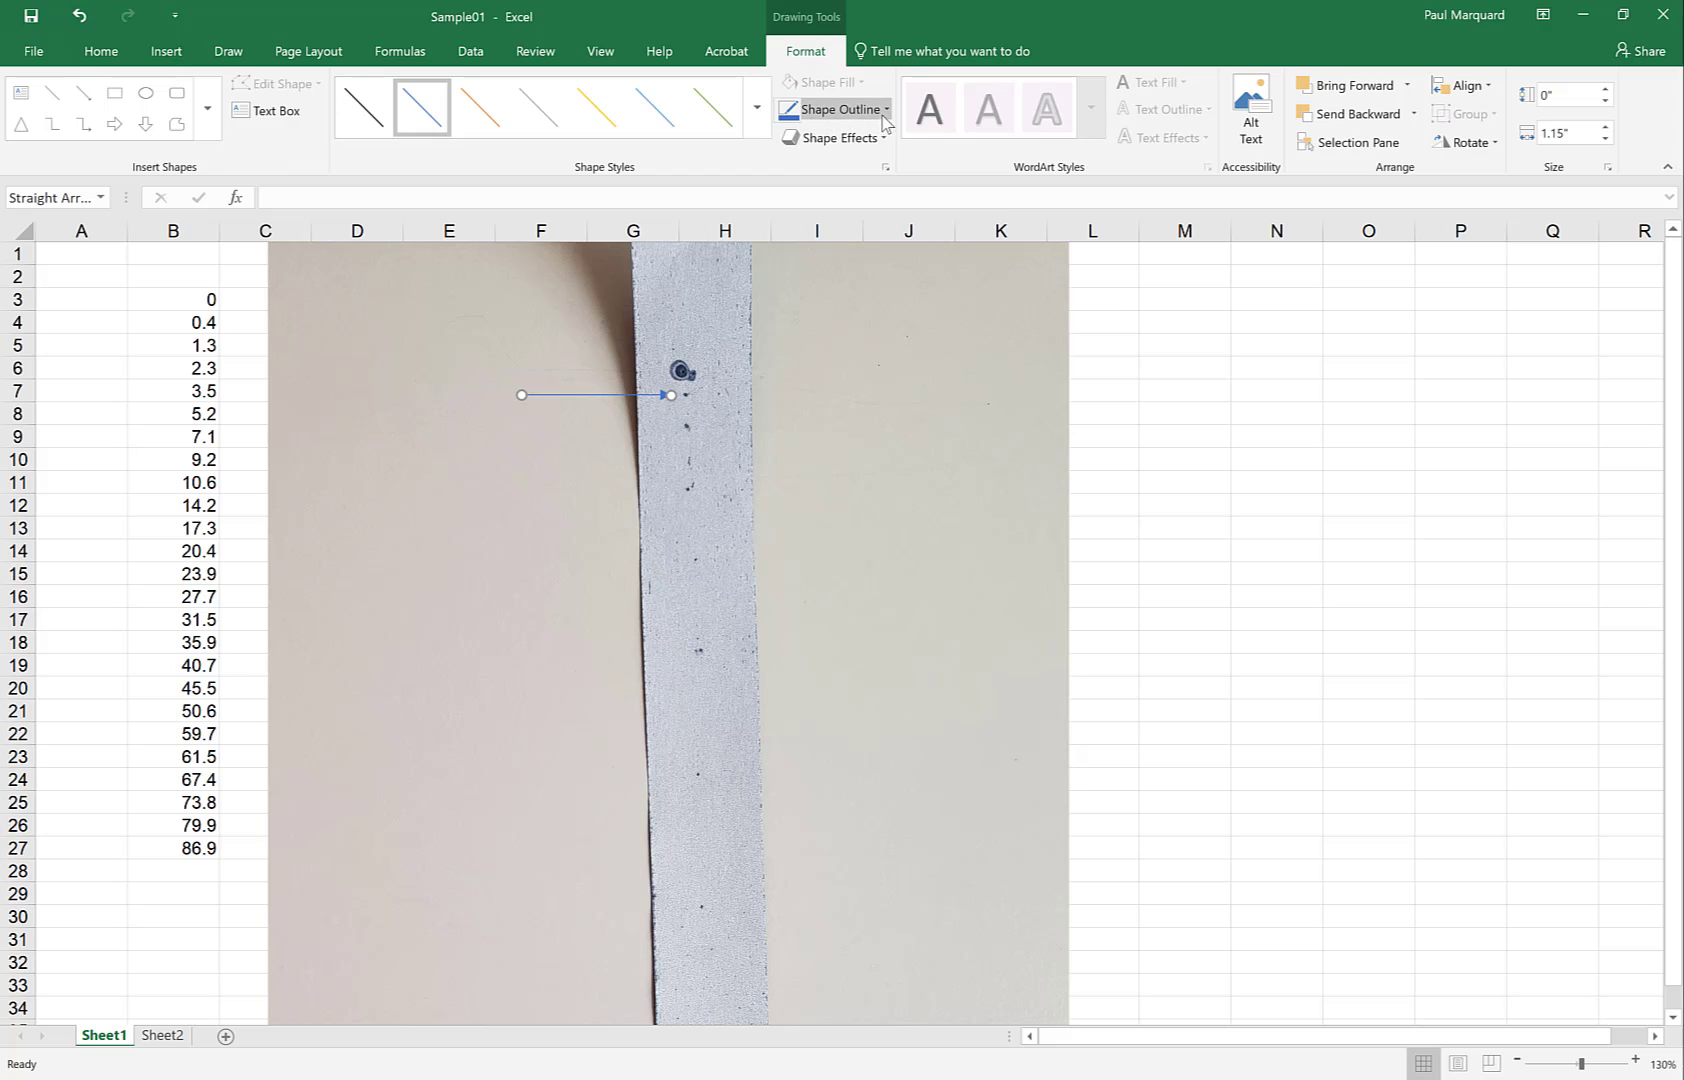
{"action": "left_click", "coordinate": [886, 112]}
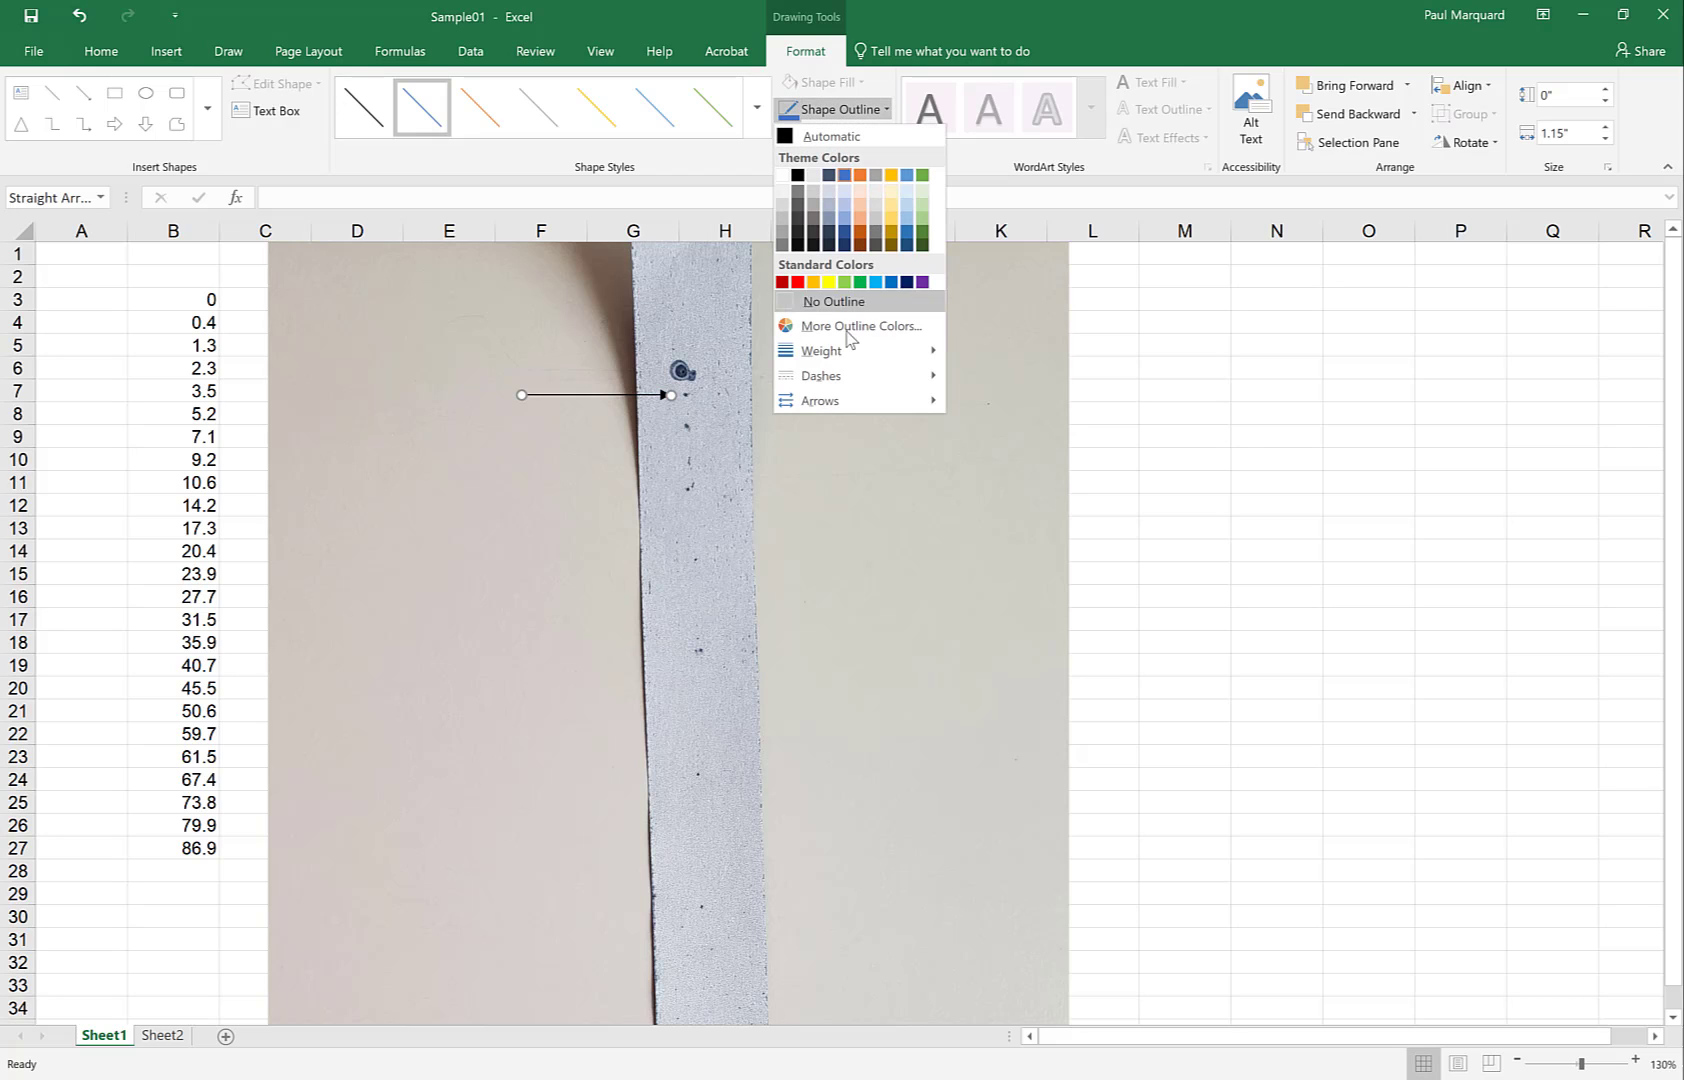
{"action": "mouse_move", "coordinate": [841, 355]}
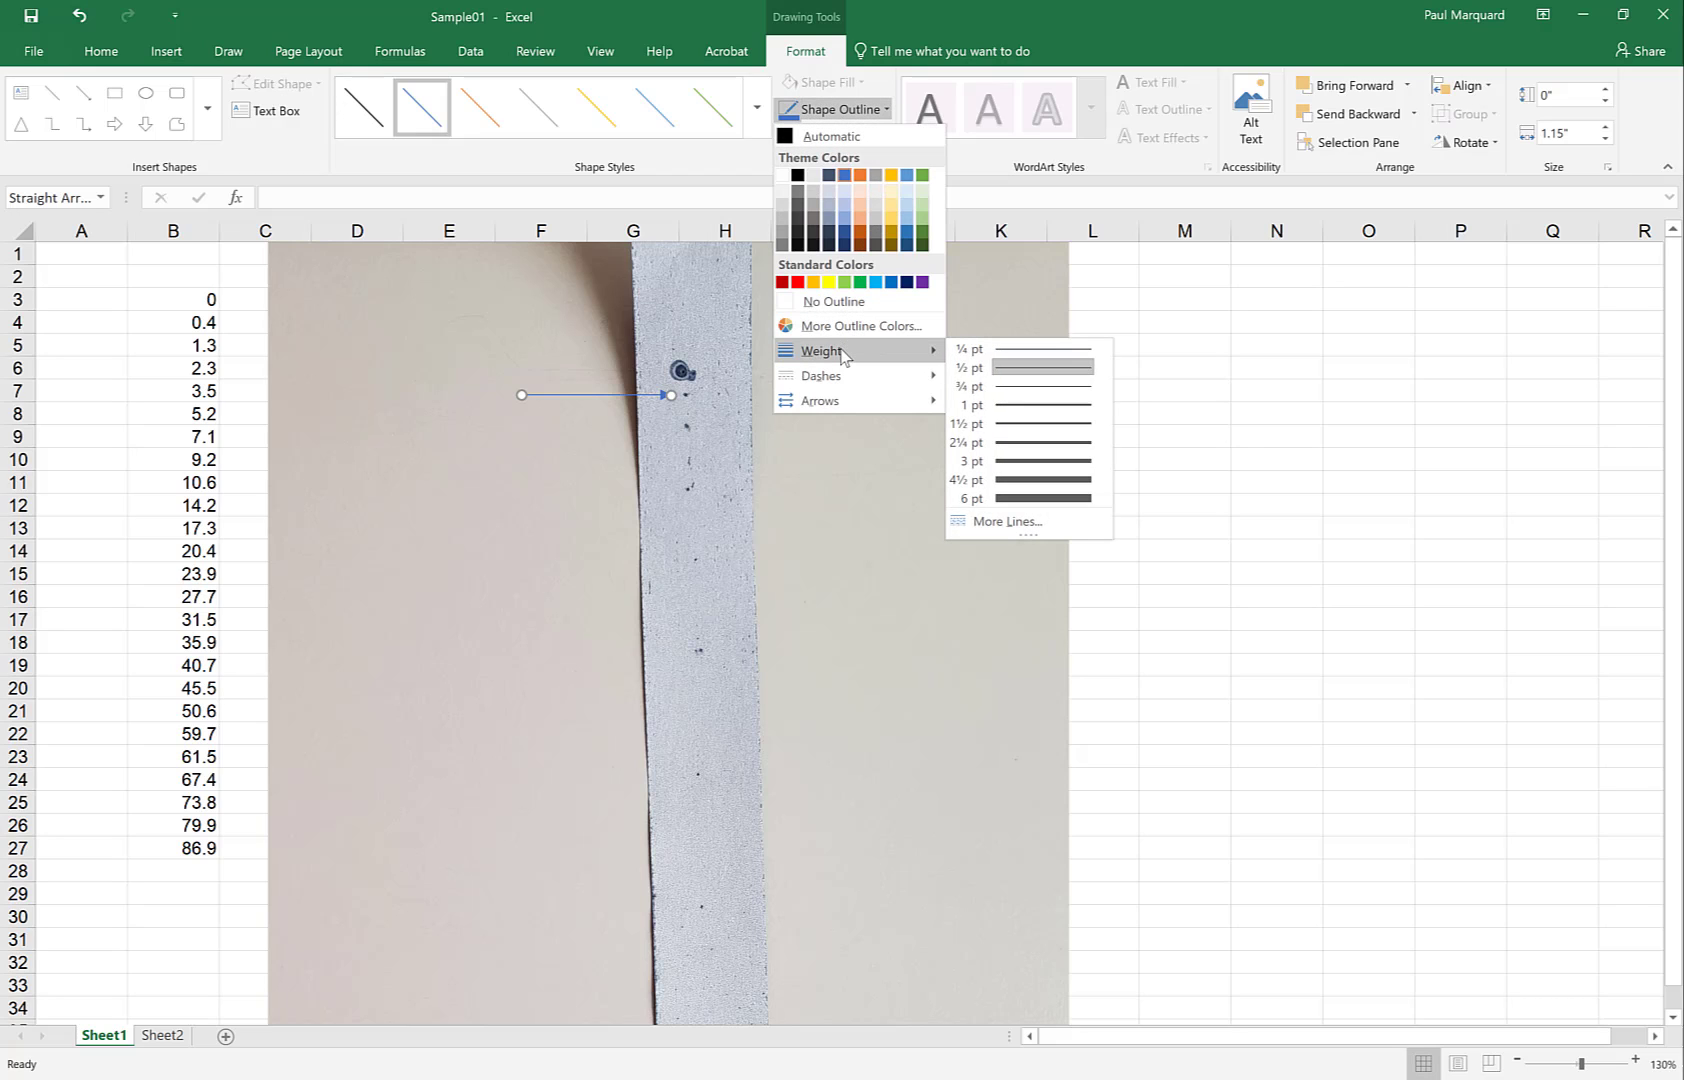
{"action": "left_click", "coordinate": [1015, 405]}
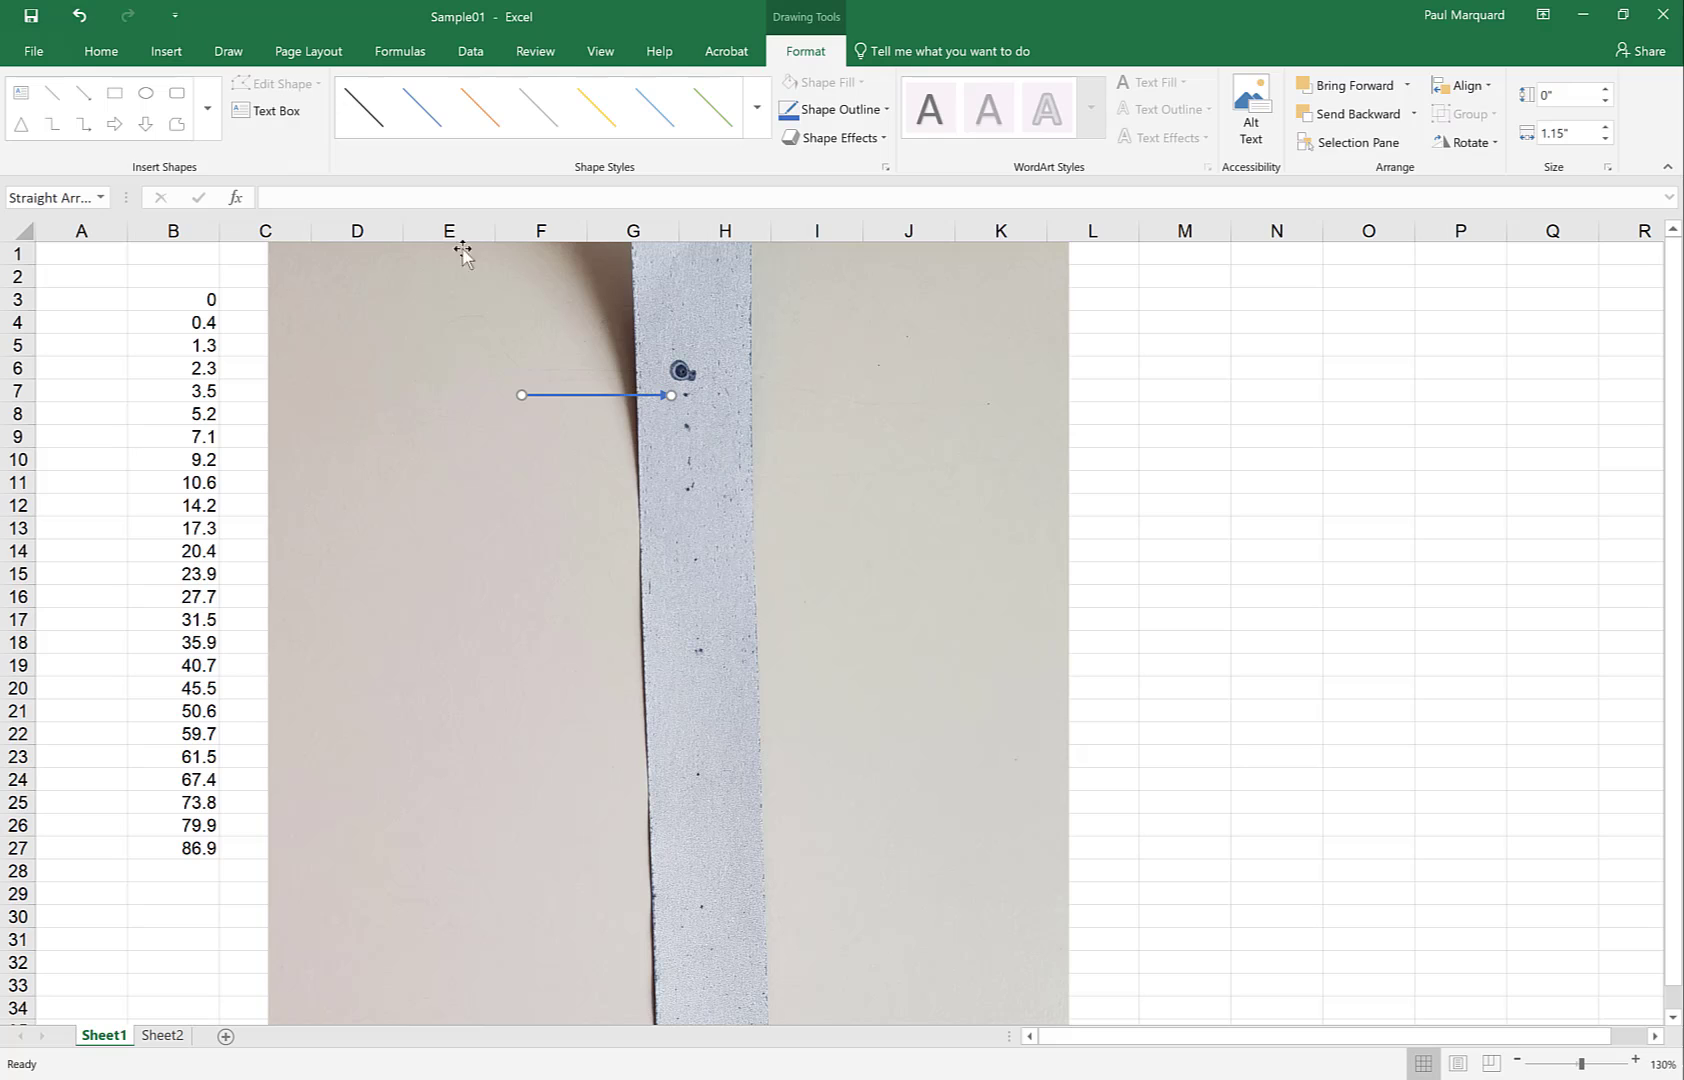
Draw a second arrow angled down to the next tape dot near row 9
{"action": "left_click", "coordinate": [84, 92]}
{"action": "left_click_drag", "start_coordinate": [134, 476], "coordinate": [613, 414]}
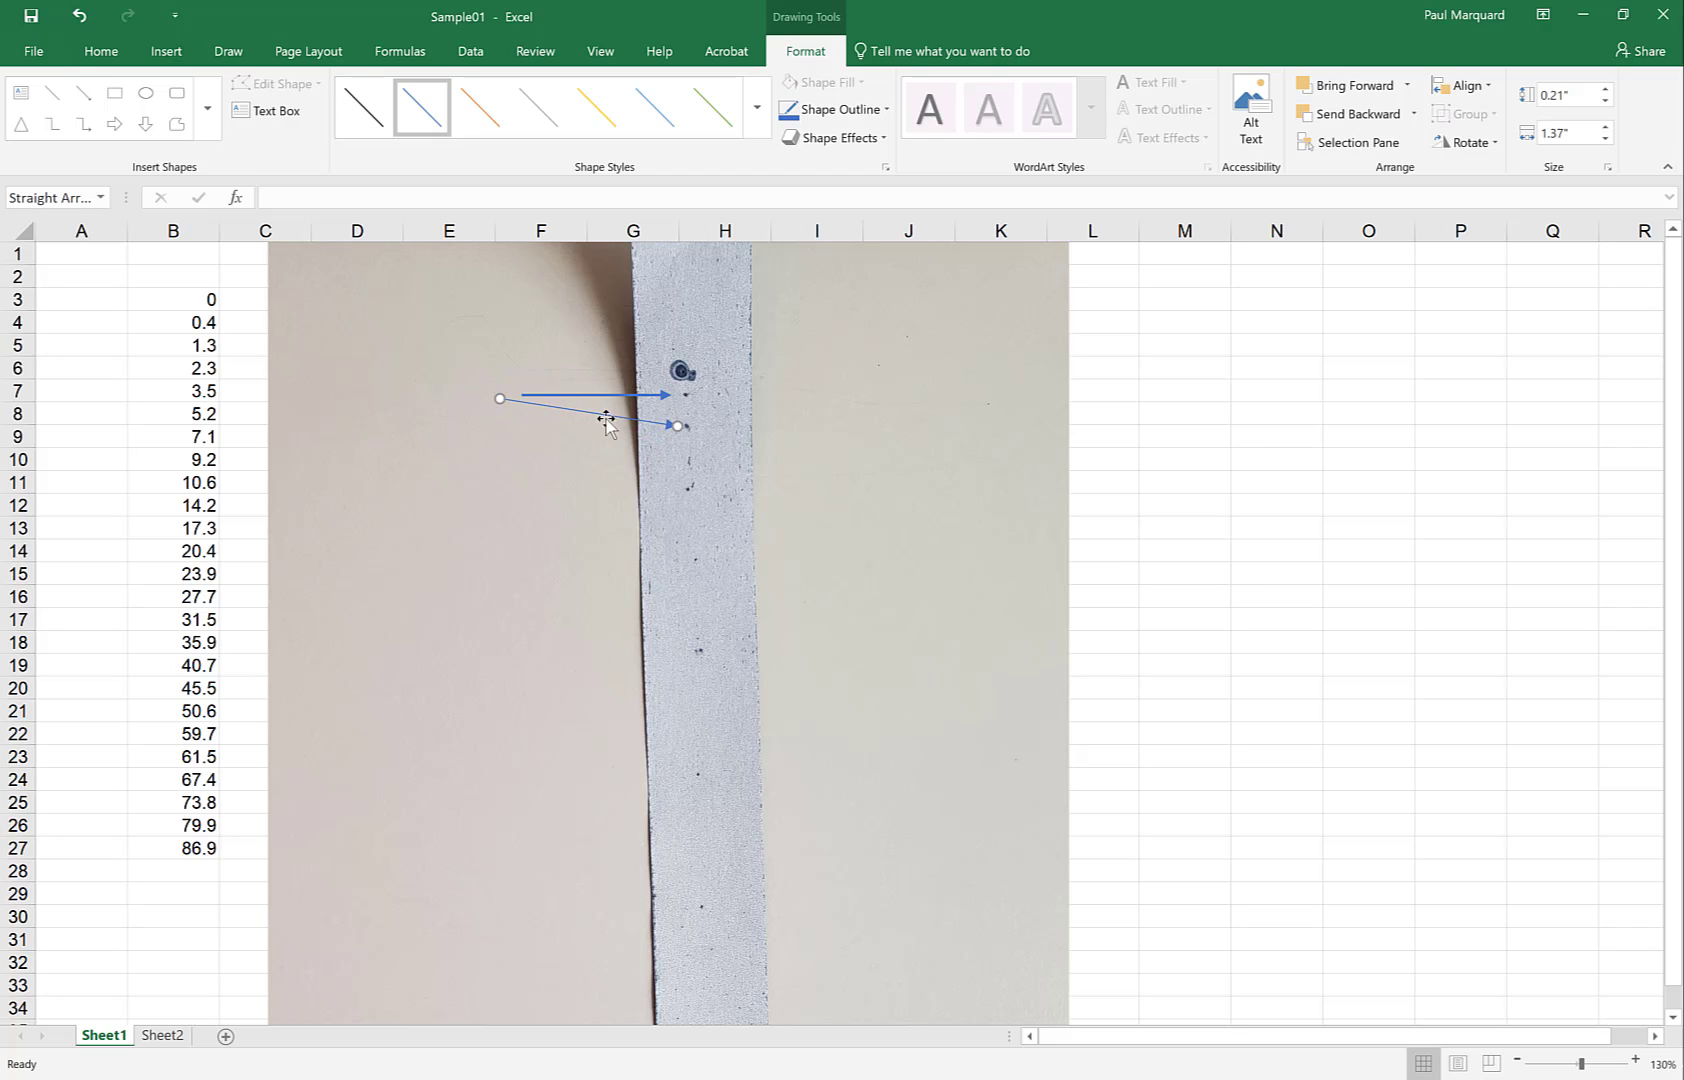
{"action": "left_click", "coordinate": [692, 466]}
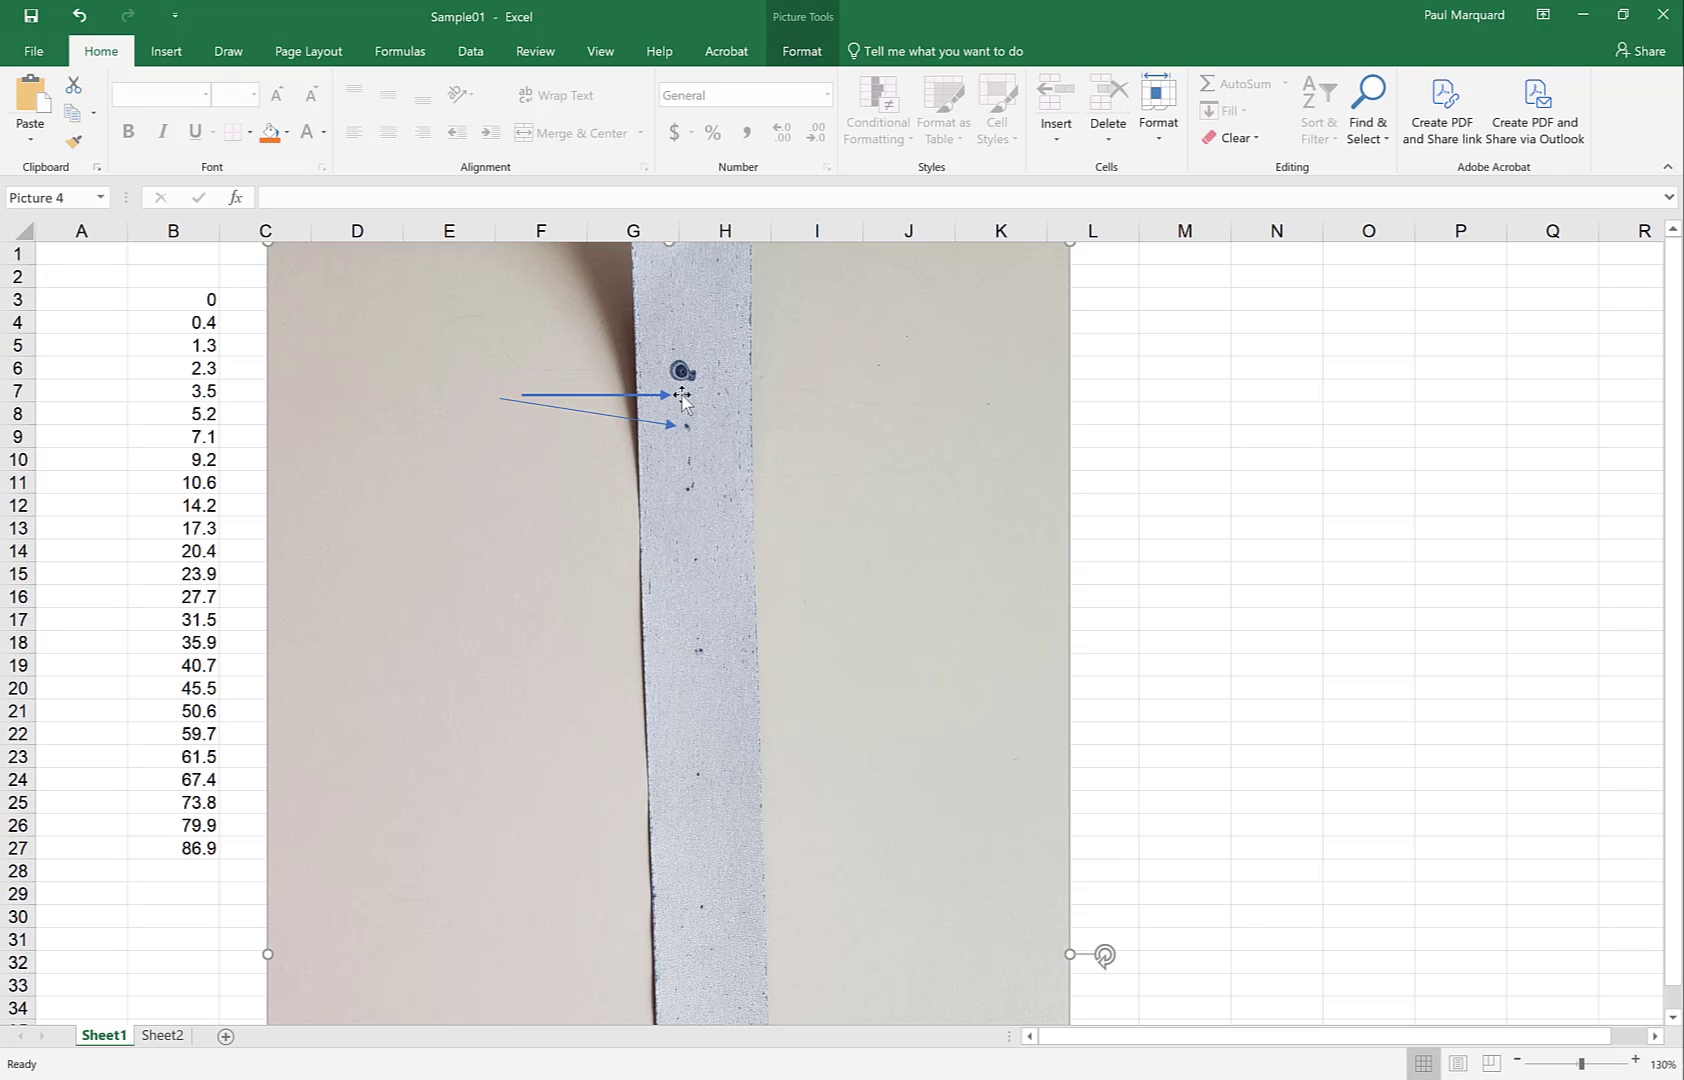
{"action": "left_click", "coordinate": [192, 292]}
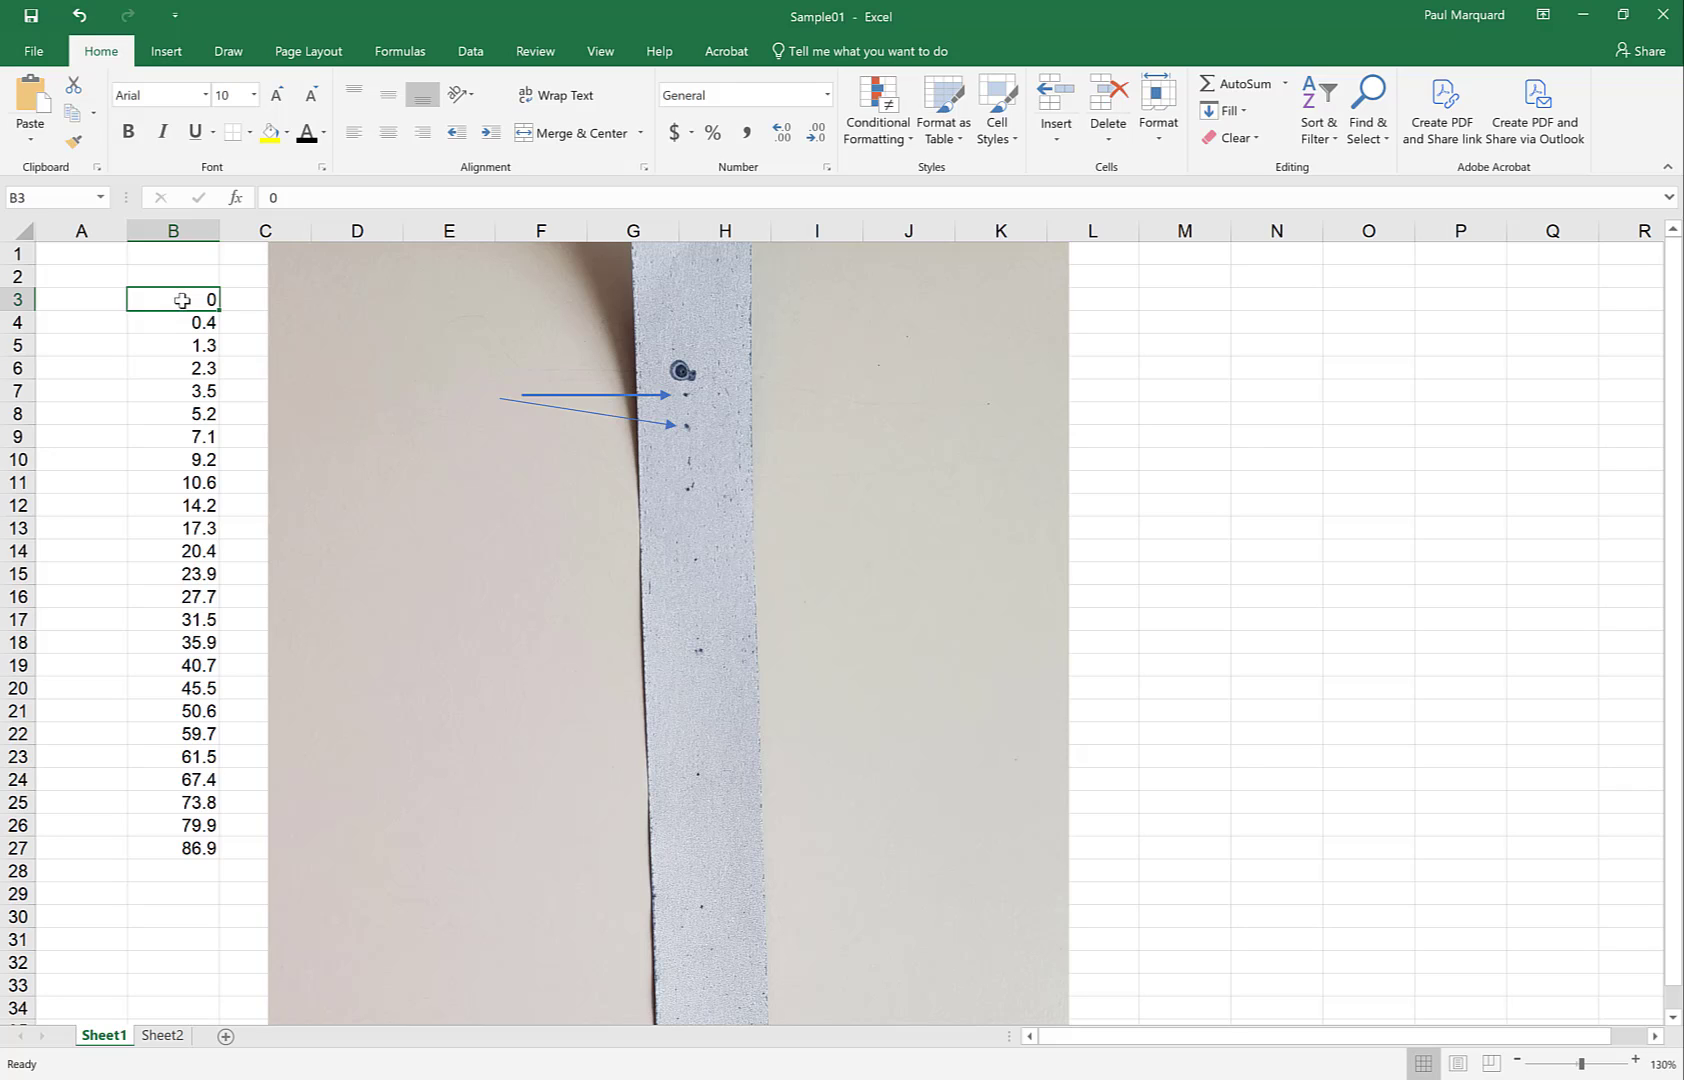
{"action": "left_click", "coordinate": [646, 420]}
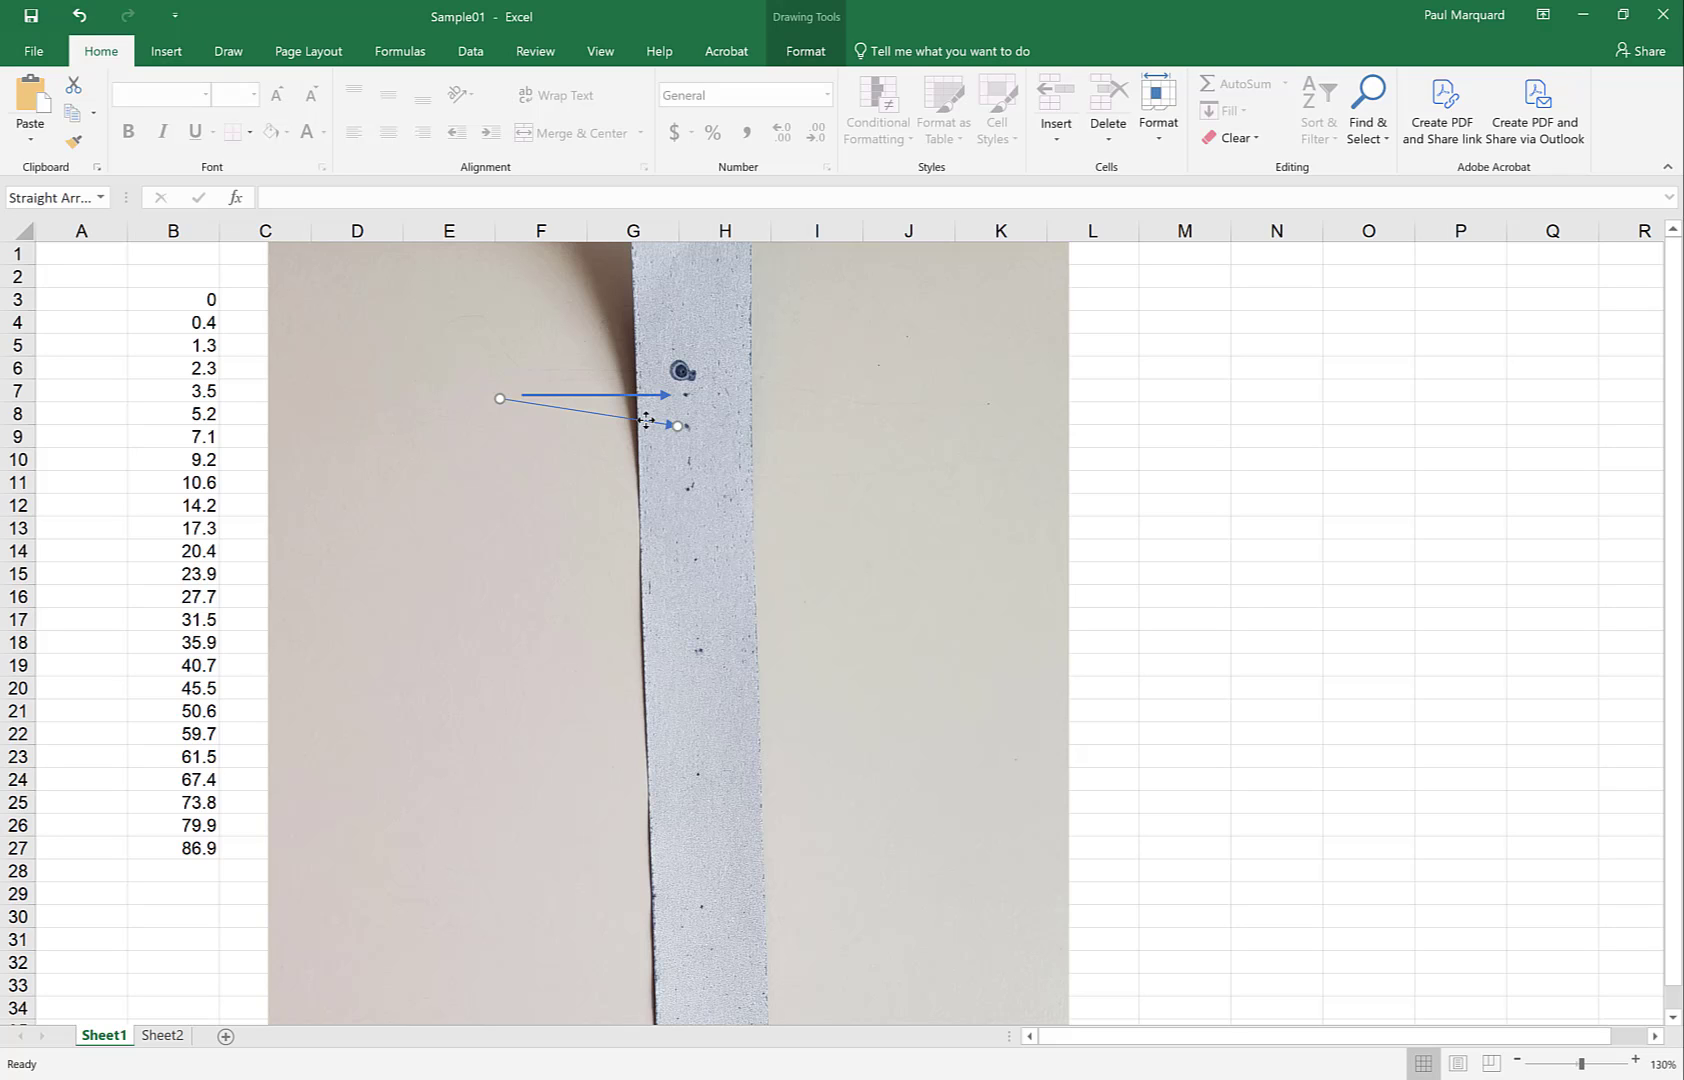
{"action": "left_click", "coordinate": [190, 320]}
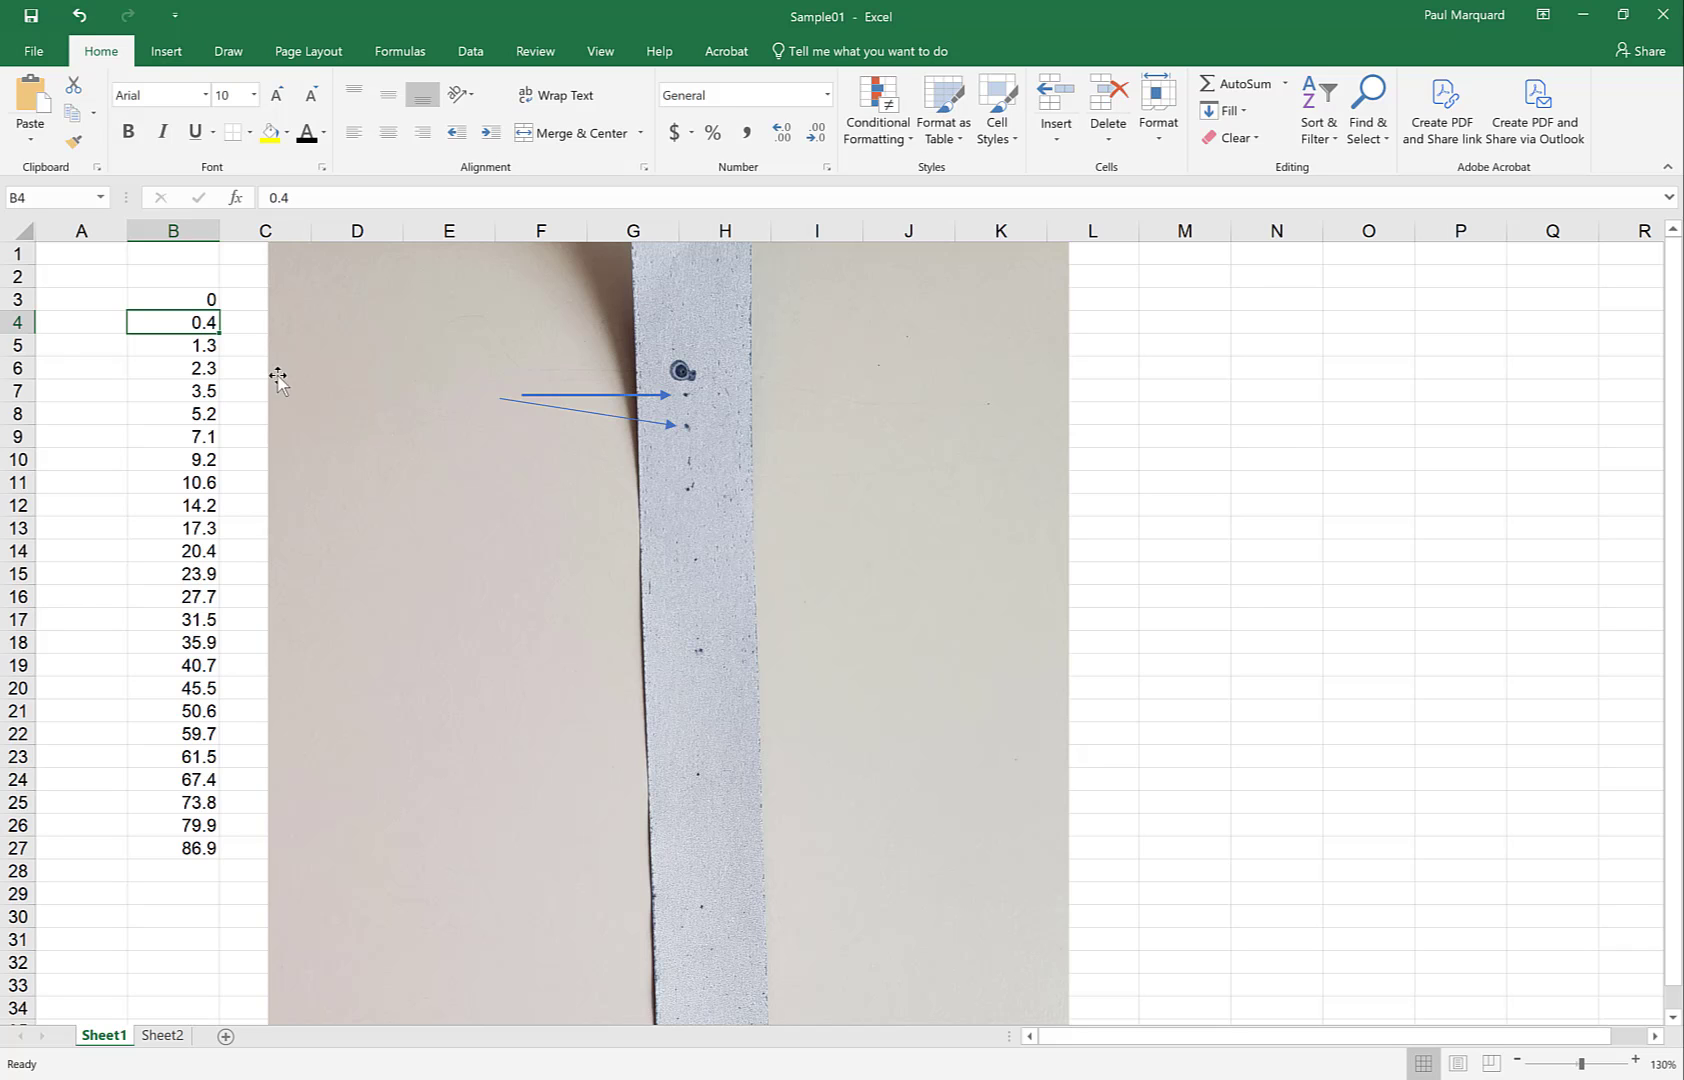
{"action": "left_click", "coordinate": [166, 55]}
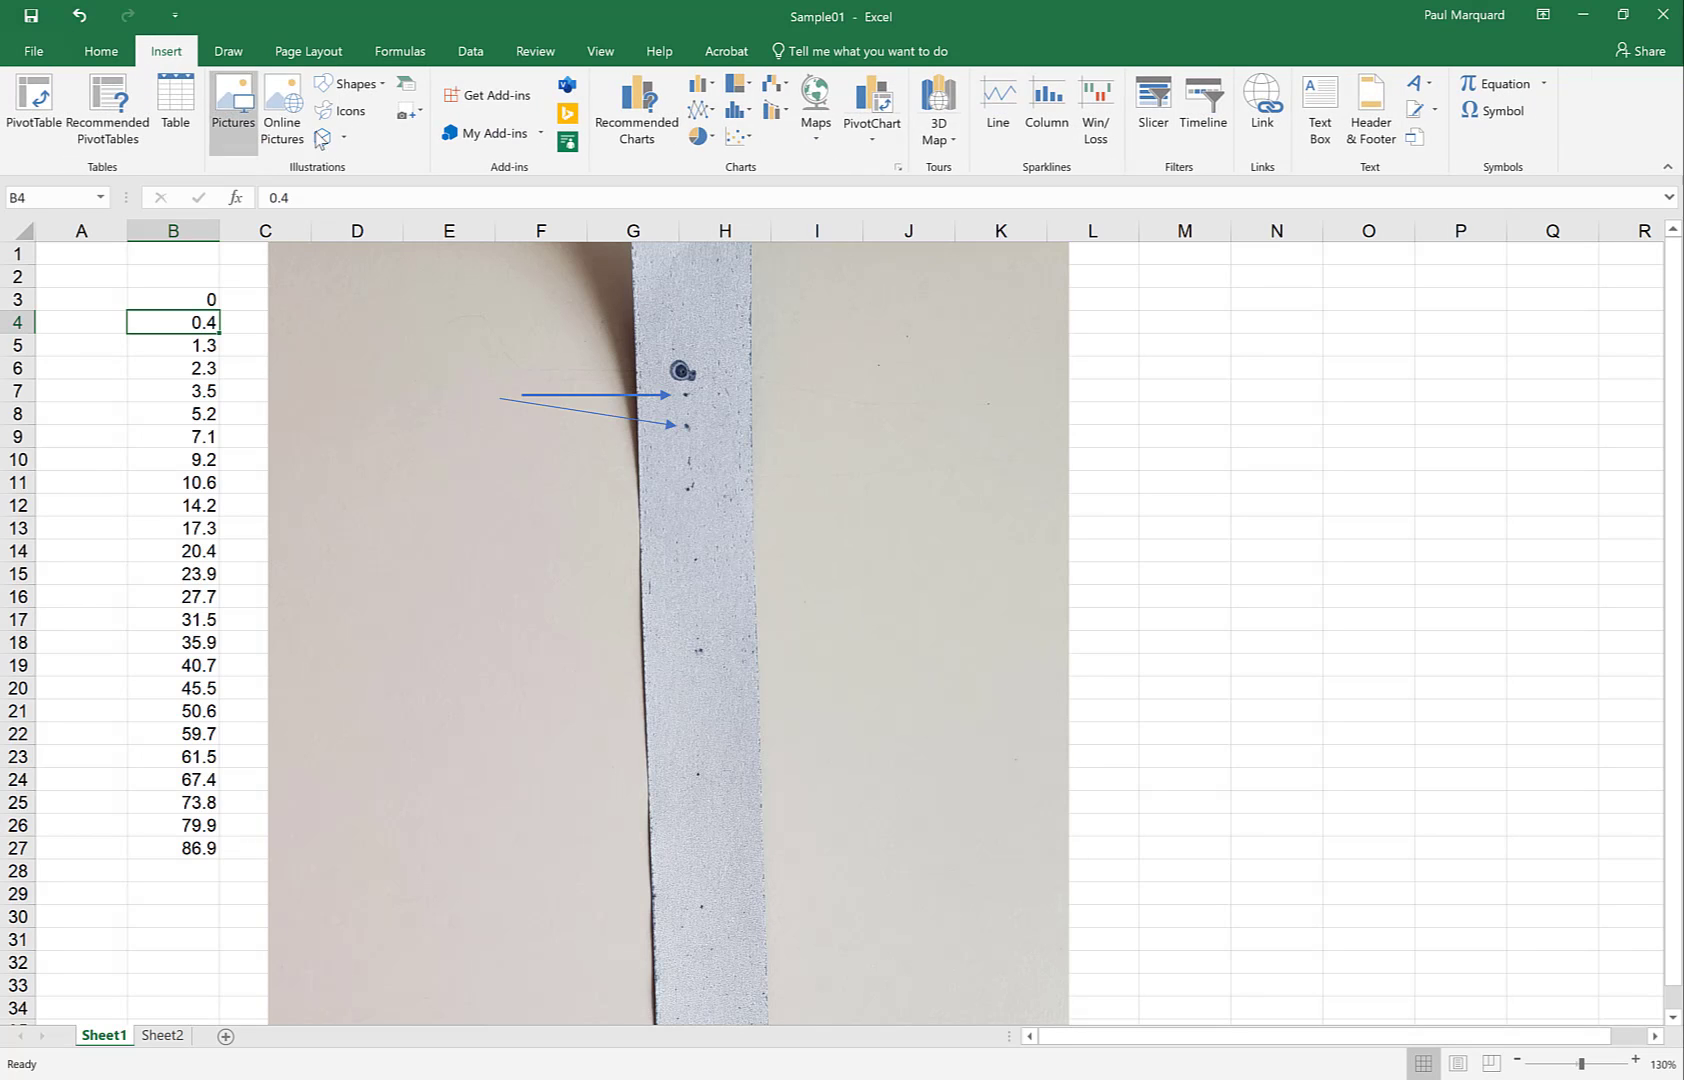
Draw a third horizontal arrow, 1.55" long, to the dot near row 11 and compare it with the top arrow
{"action": "left_click", "coordinate": [349, 84]}
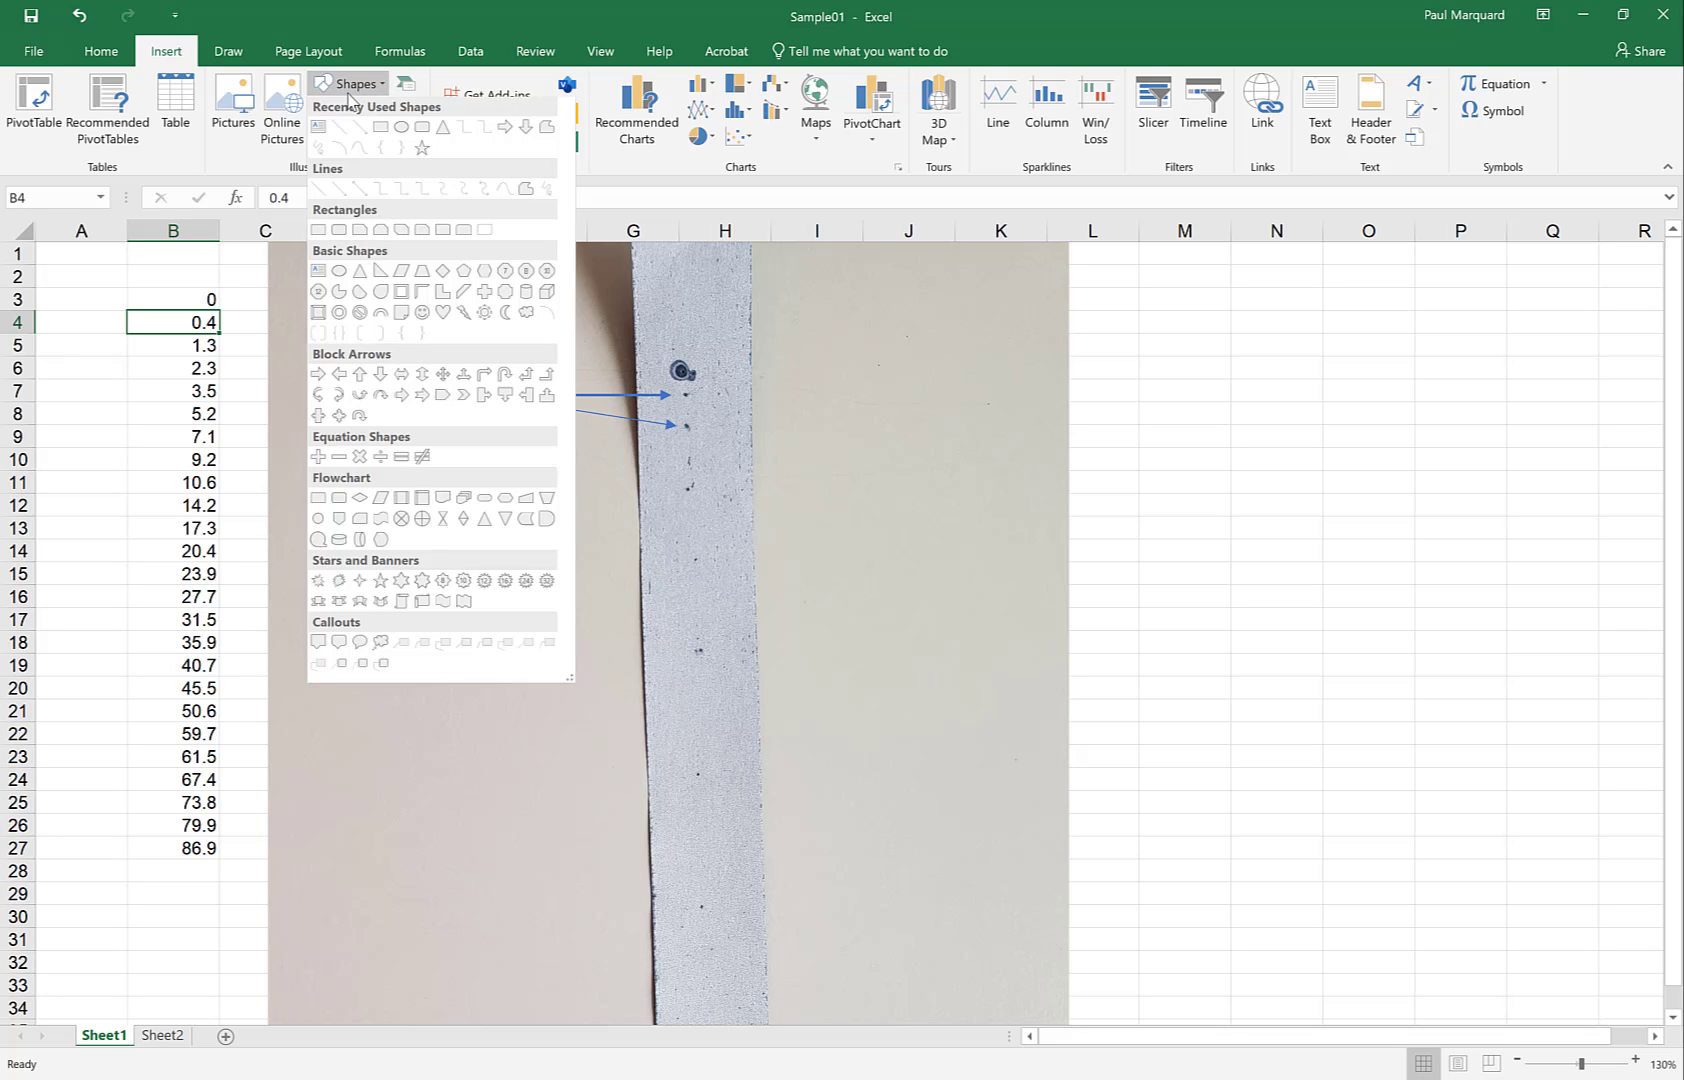
{"action": "left_click", "coordinate": [339, 192]}
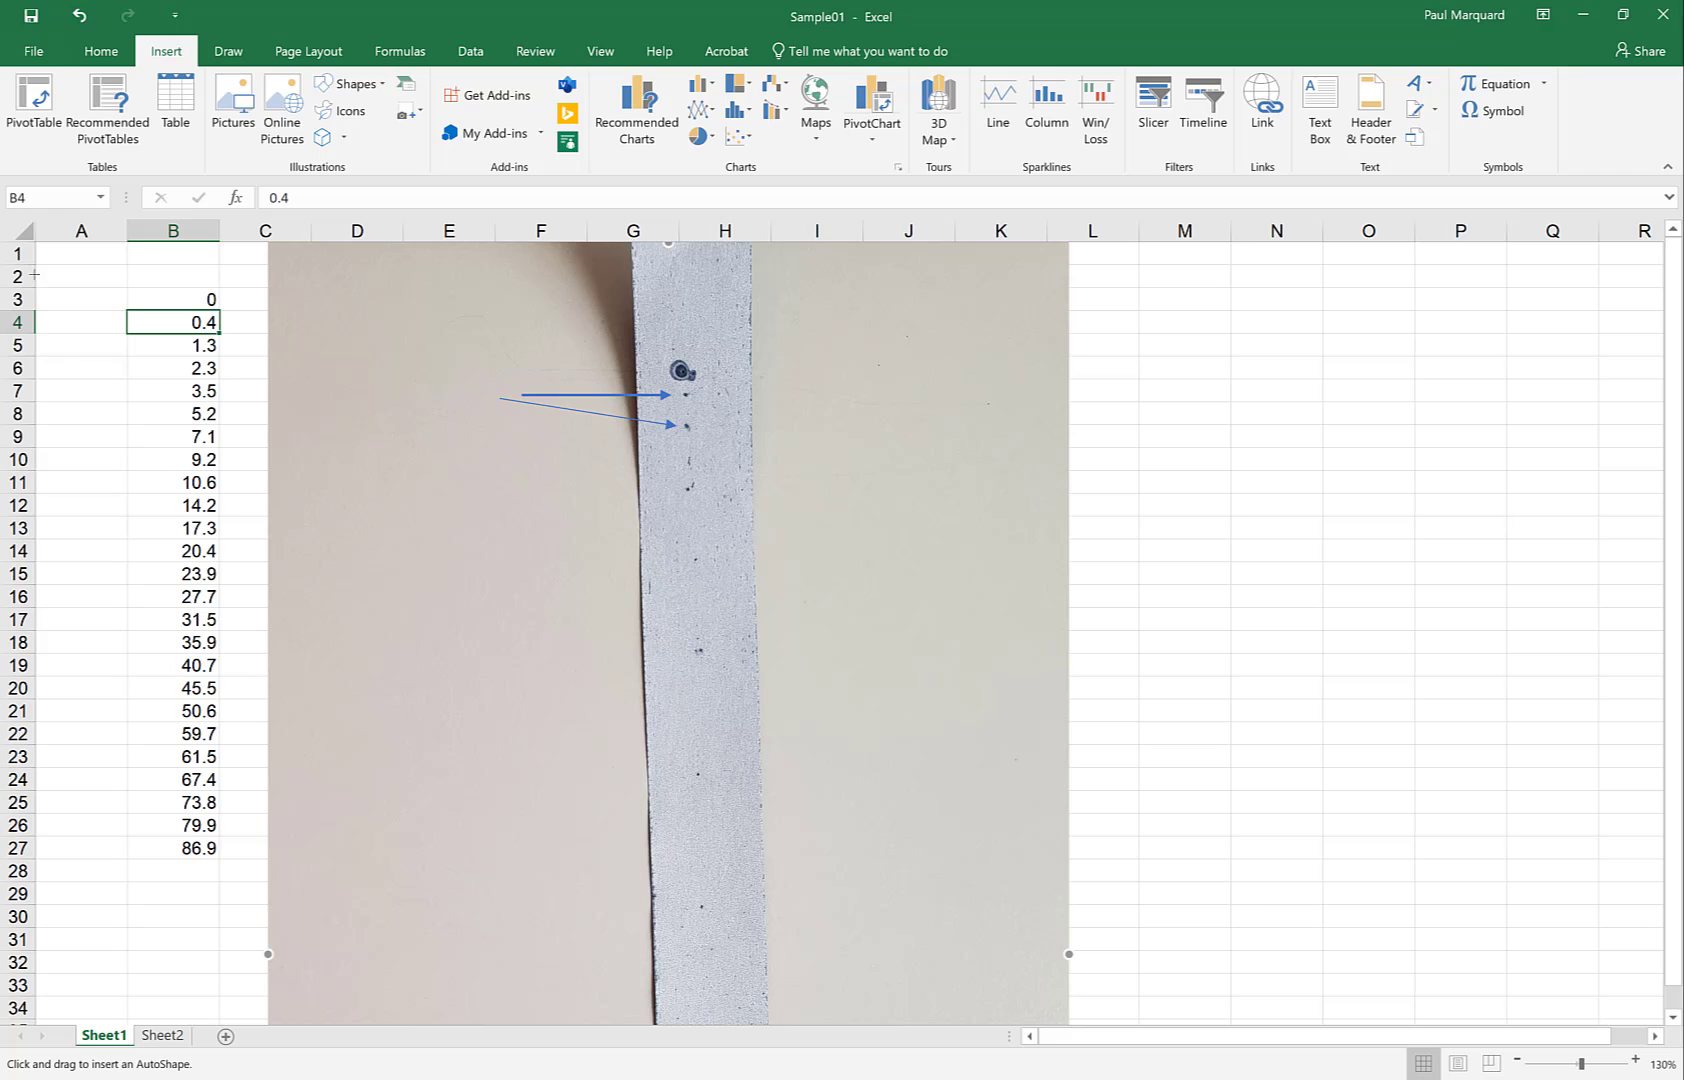
{"action": "mouse_move", "coordinate": [93, 515]}
{"action": "left_mouse_down"}
{"action": "mouse_move", "coordinate": [295, 515]}
{"action": "mouse_move", "coordinate": [470, 465]}
{"action": "mouse_move", "coordinate": [602, 470]}
{"action": "mouse_move", "coordinate": [616, 486]}
{"action": "left_mouse_up"}
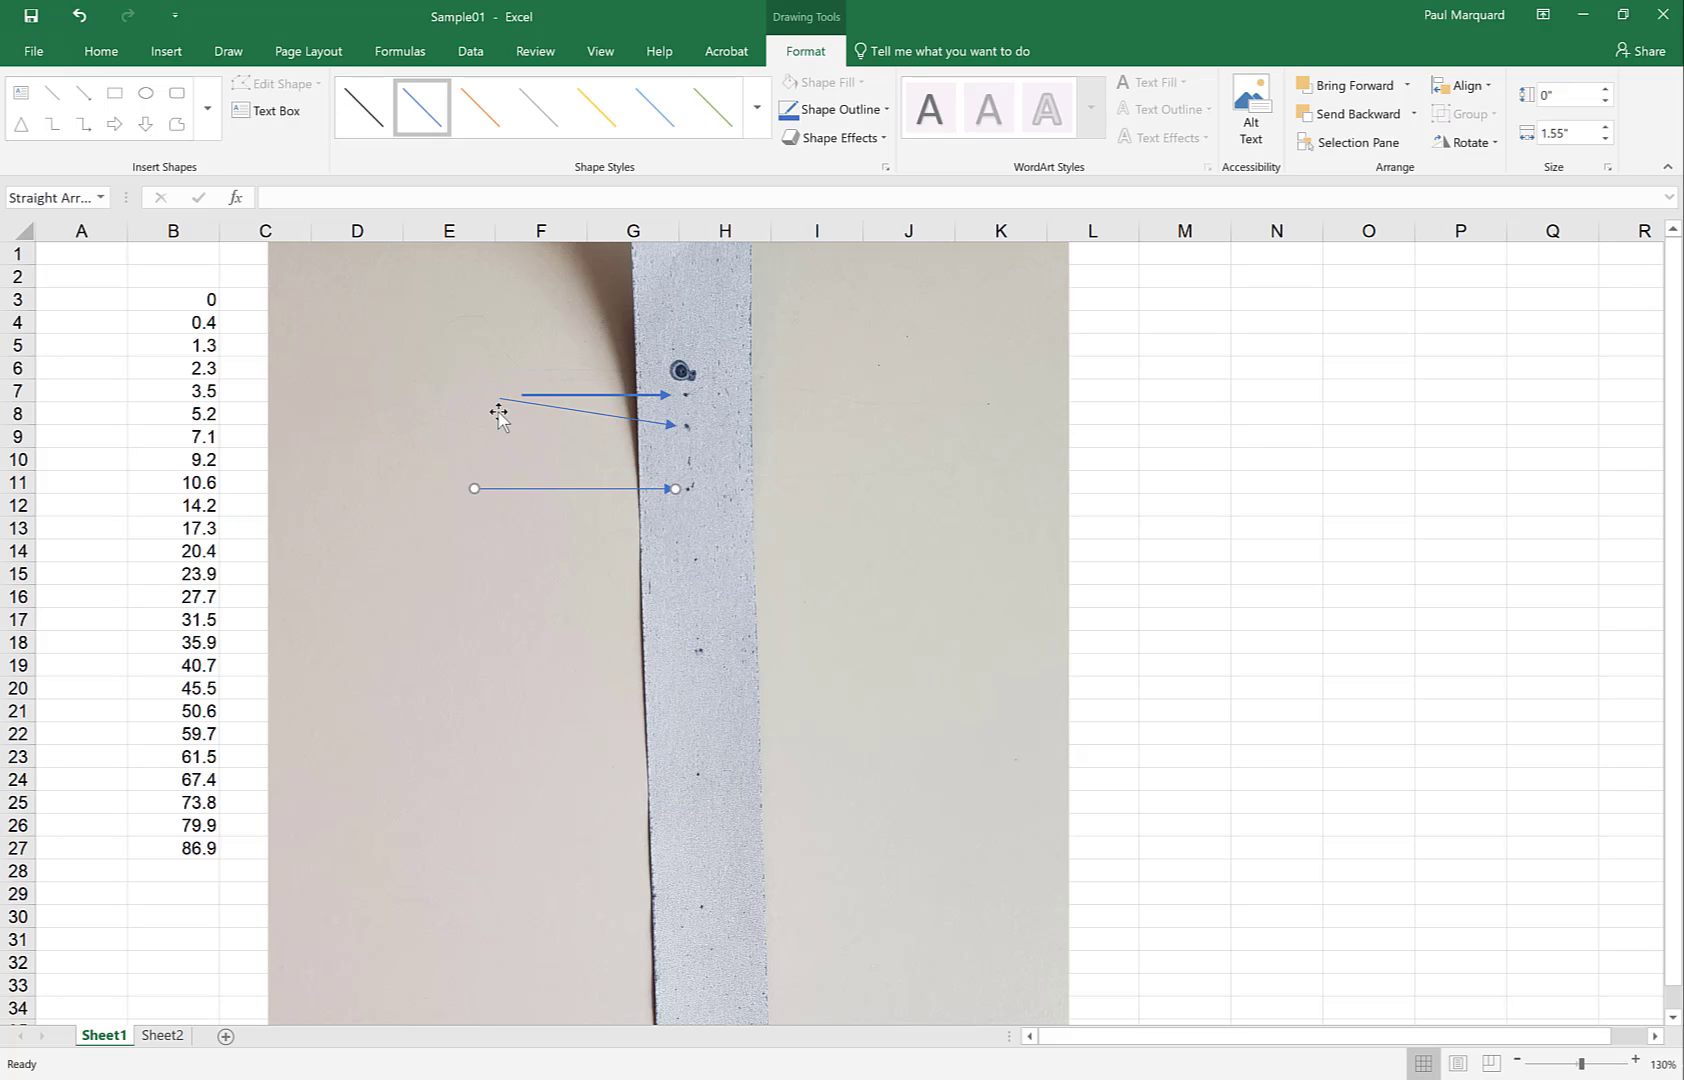
{"action": "left_click", "coordinate": [636, 396]}
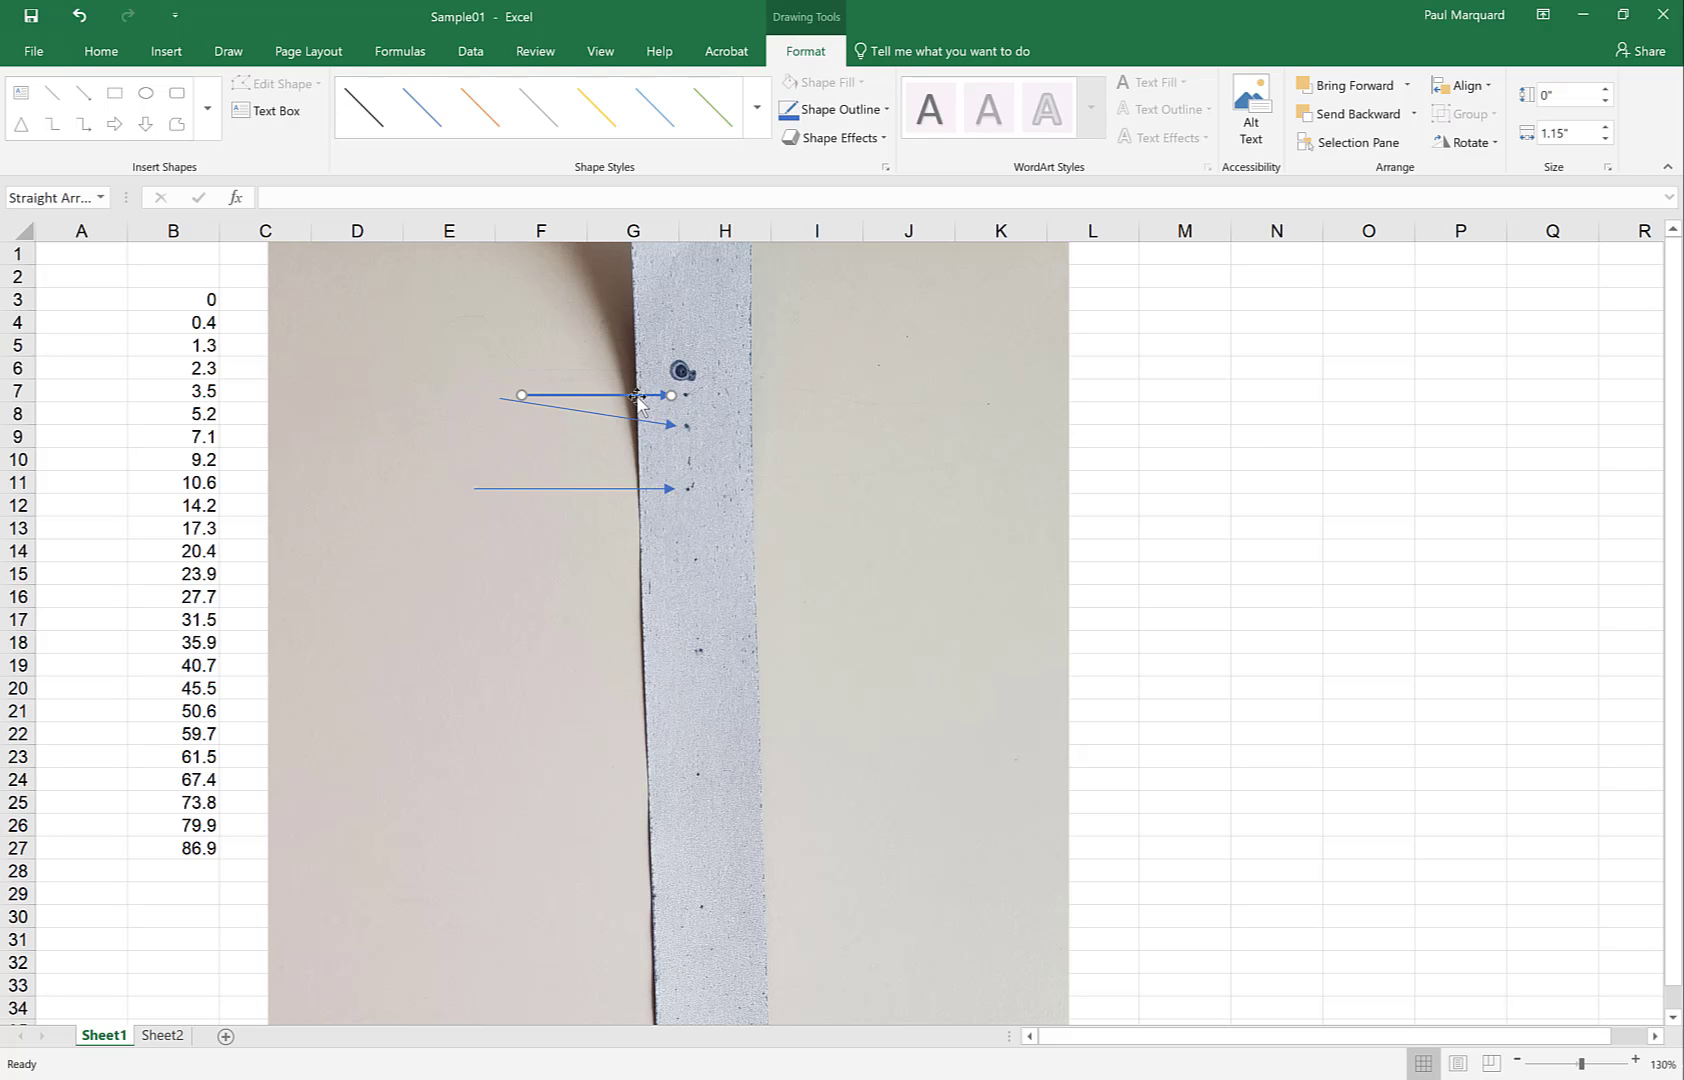
{"action": "left_click", "coordinate": [628, 489]}
{"action": "left_click", "coordinate": [171, 297]}
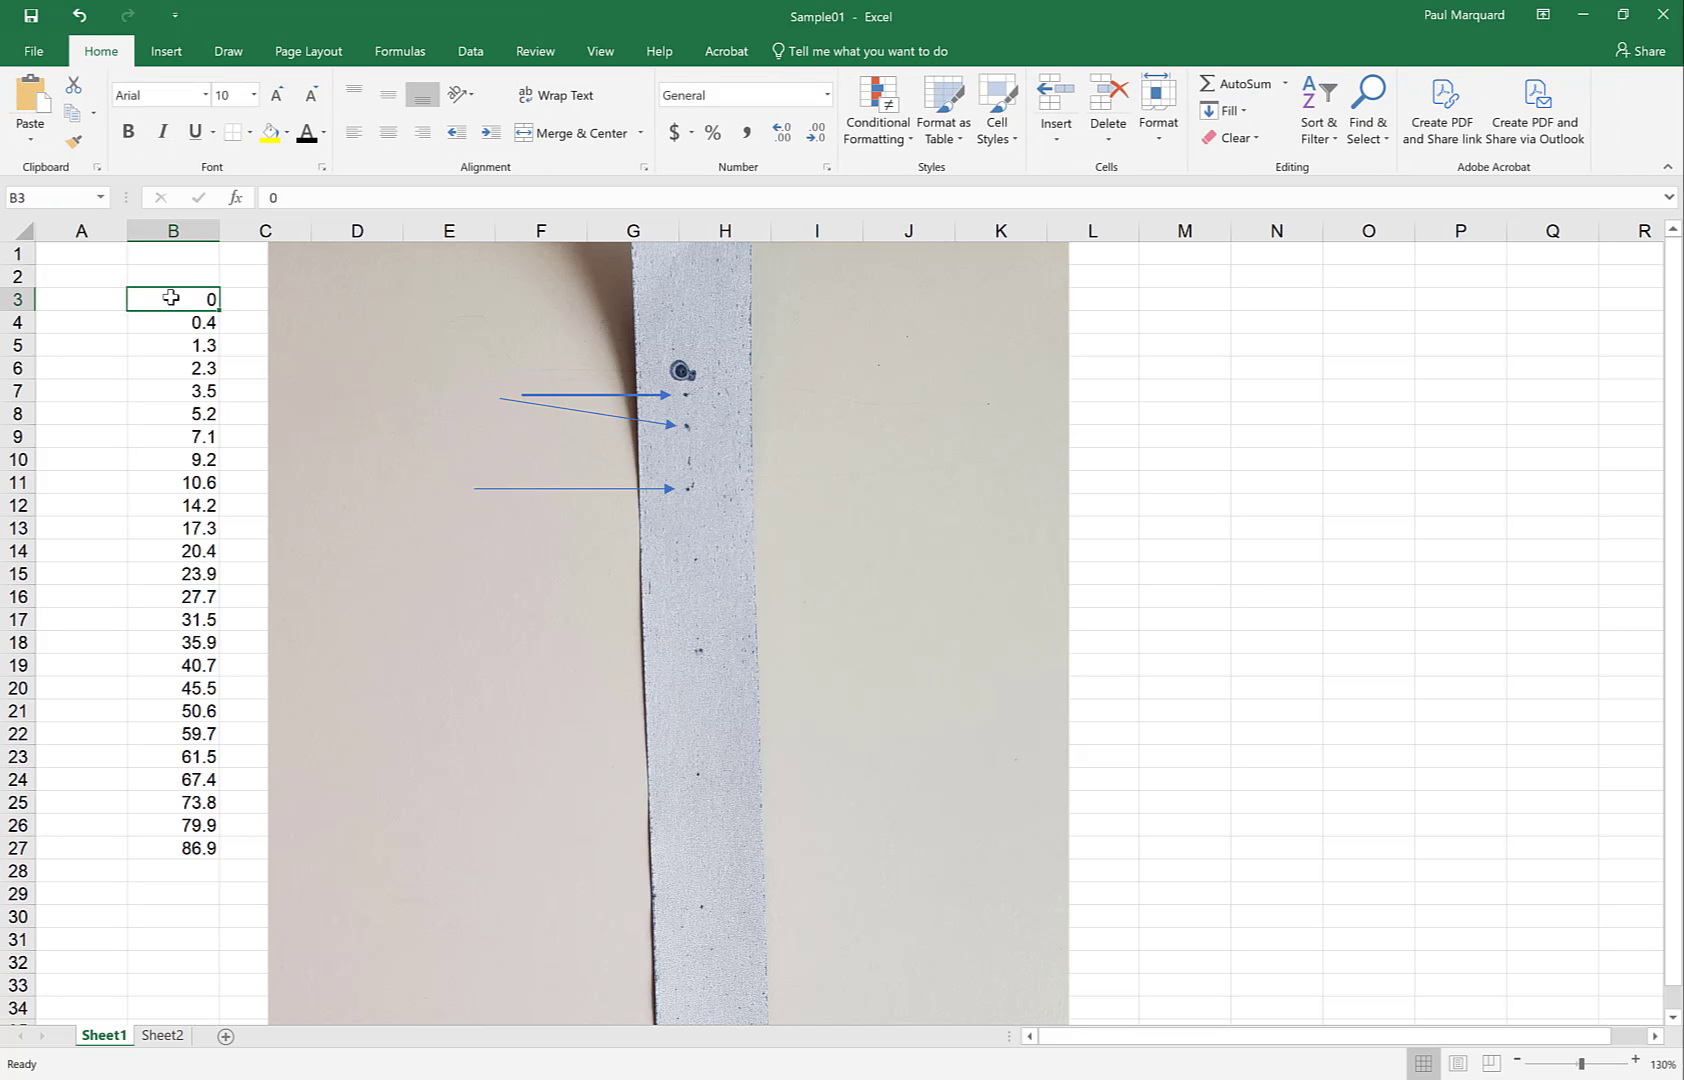
{"action": "key", "text": "Down"}
{"action": "key", "text": "Down"}
{"action": "key", "text": "Down"}
{"action": "key", "text": "Down"}
{"action": "key", "text": "Down"}
{"action": "key", "text": "Down"}
{"action": "key", "text": "Down"}
{"action": "key", "text": "Down"}
{"action": "key", "text": "Down"}
{"action": "key", "text": "Down"}
{"action": "key", "text": "Down"}
{"action": "key", "text": "Down"}
{"action": "key", "text": "Down"}
{"action": "key", "text": "Down"}
{"action": "key", "text": "Down"}
{"action": "key", "text": "Down"}
{"action": "key", "text": "Down"}
{"action": "key", "text": "Down"}
{"action": "key", "text": "Down"}
{"action": "key", "text": "Down"}
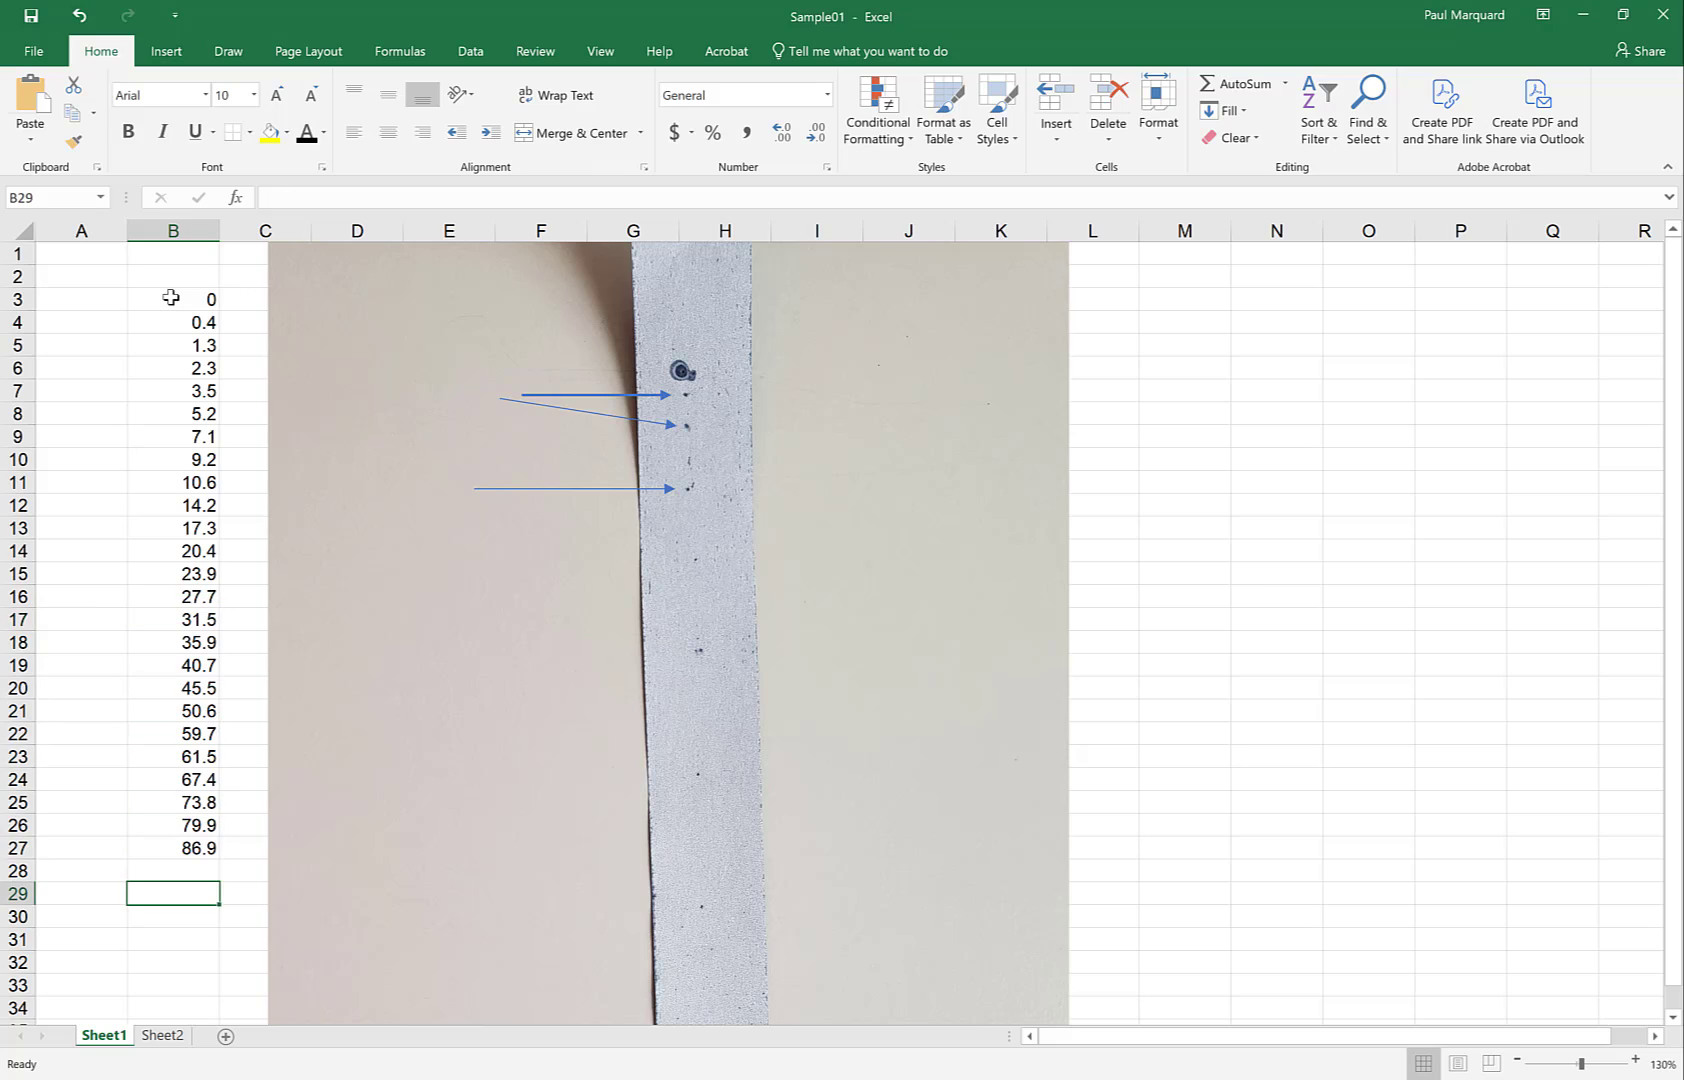
{"action": "key", "text": "Up"}
{"action": "key", "text": "Up"}
{"action": "key", "text": "Up"}
{"action": "key", "text": "Up"}
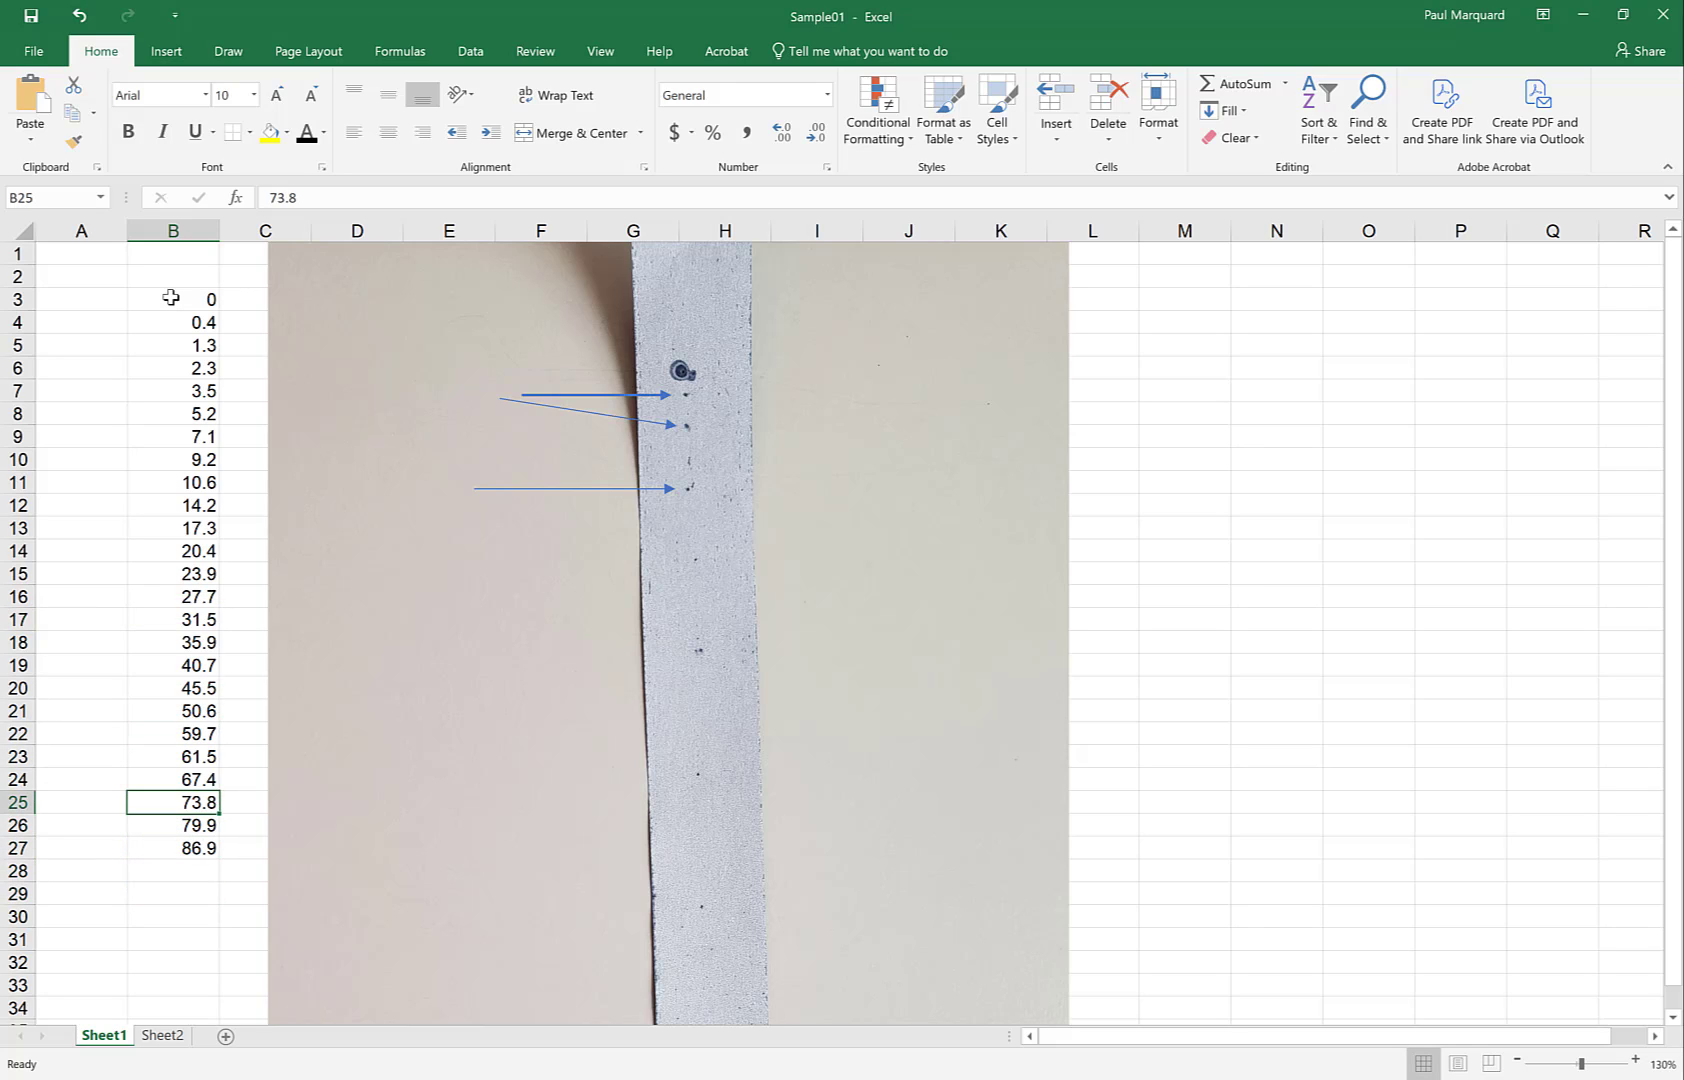
{"action": "key", "text": "Up"}
{"action": "key", "text": "Up"}
{"action": "key", "text": "Up"}
{"action": "key", "text": "Up"}
{"action": "key", "text": "Up"}
{"action": "key", "text": "Up"}
{"action": "key", "text": "Up"}
{"action": "key", "text": "Up"}
{"action": "key", "text": "Up"}
{"action": "key", "text": "Up"}
{"action": "key", "text": "Up"}
{"action": "key", "text": "Up"}
{"action": "key", "text": "Up"}
{"action": "key", "text": "Up"}
{"action": "key", "text": "Up"}
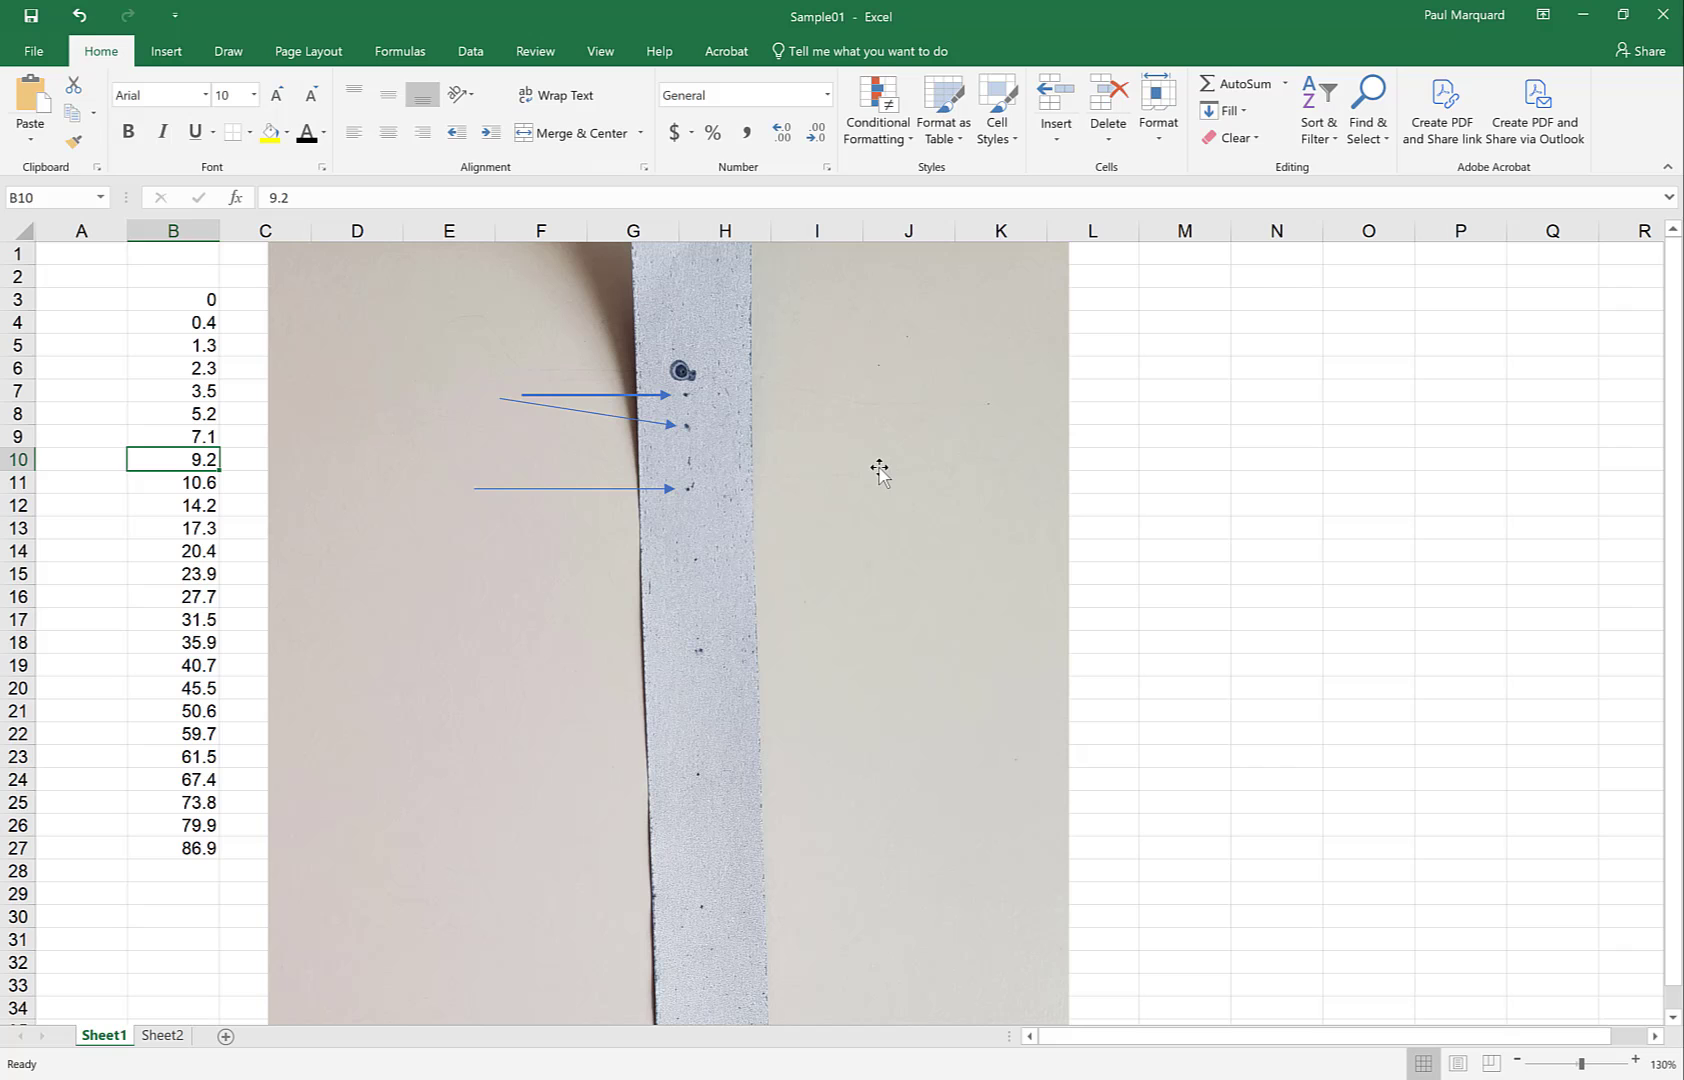
Move the photo and top arrow right to columns I–Q, then select the position values B3:B27
{"action": "left_click_drag", "start_coordinate": [879, 470], "coordinate": [1455, 474]}
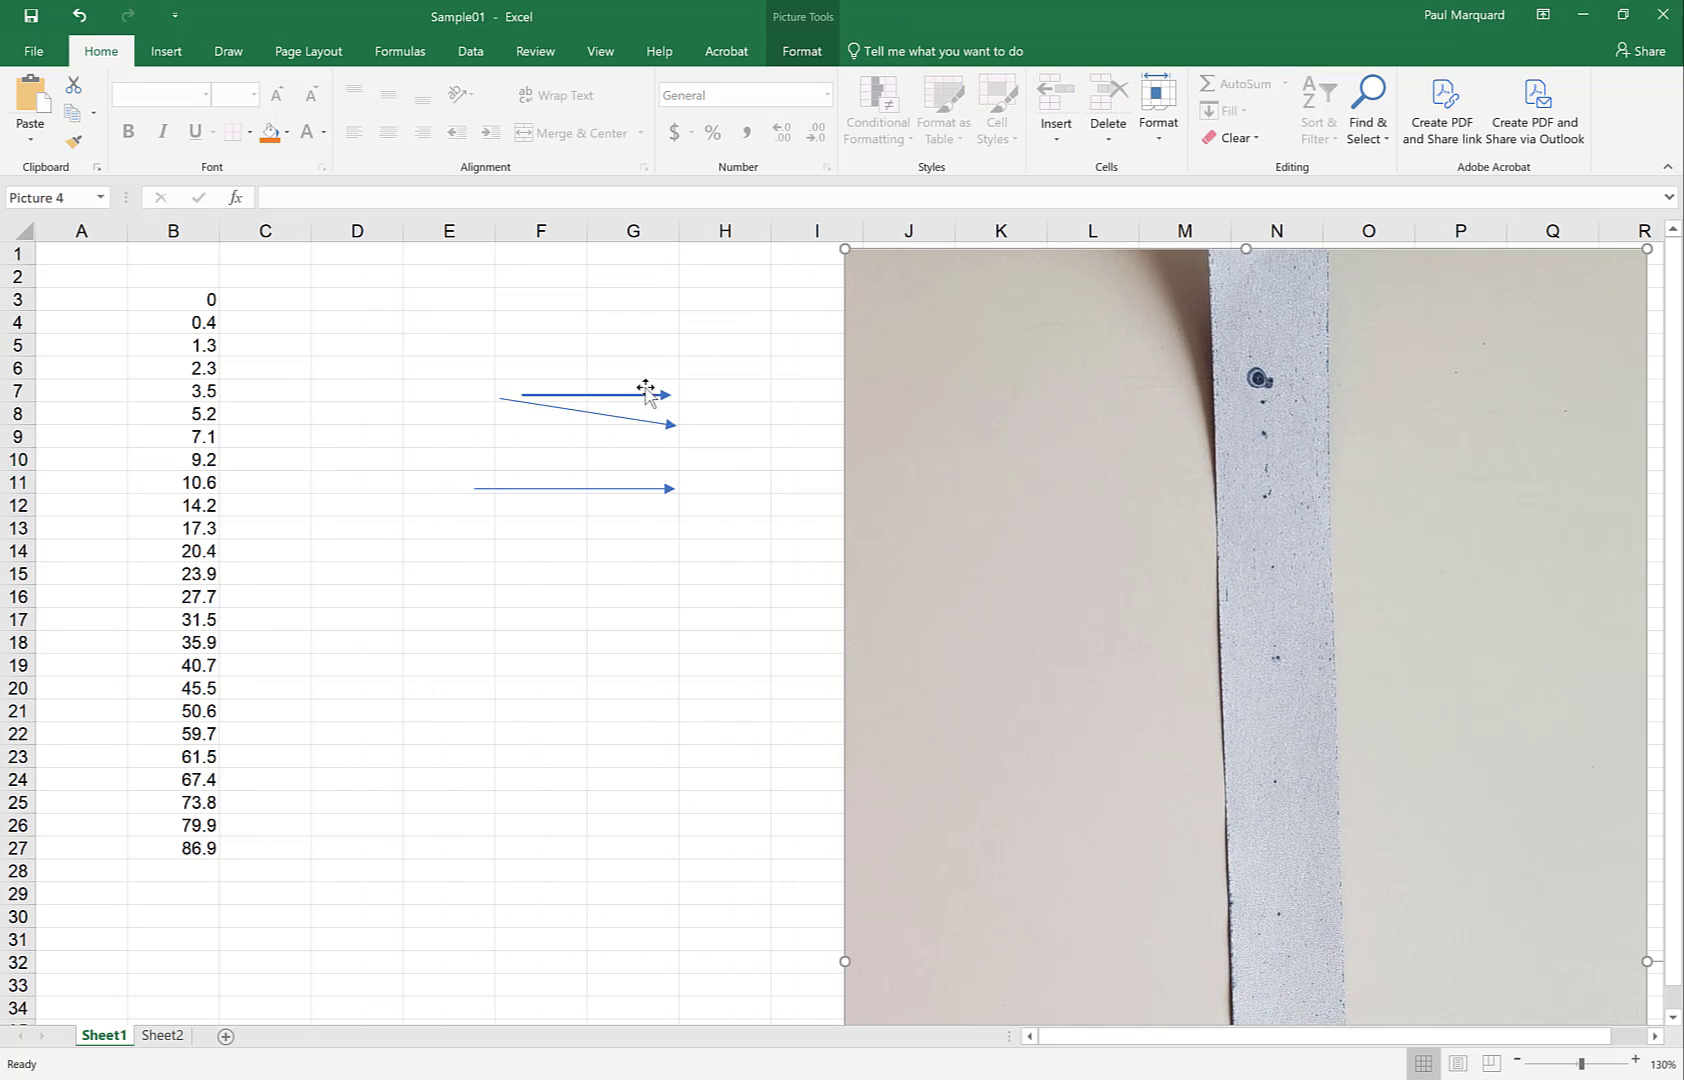
{"action": "left_click_drag", "start_coordinate": [629, 395], "coordinate": [1210, 403]}
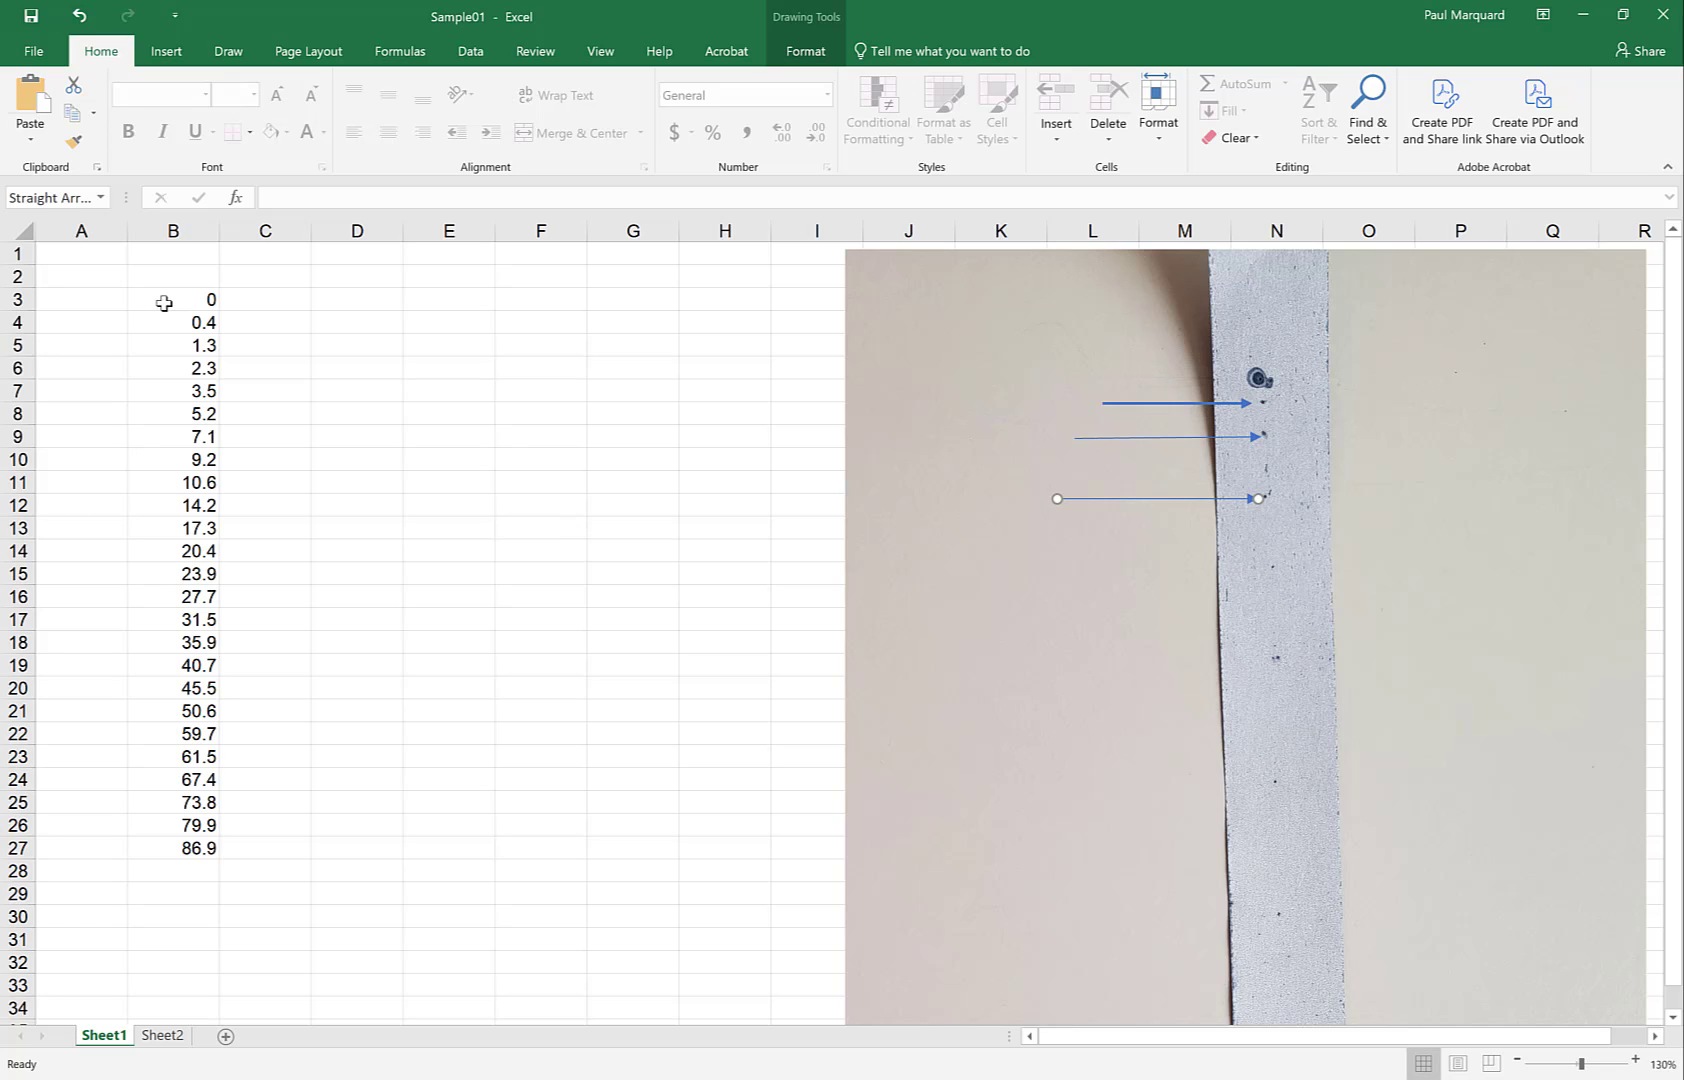
{"action": "left_click_drag", "start_coordinate": [164, 300], "coordinate": [172, 840]}
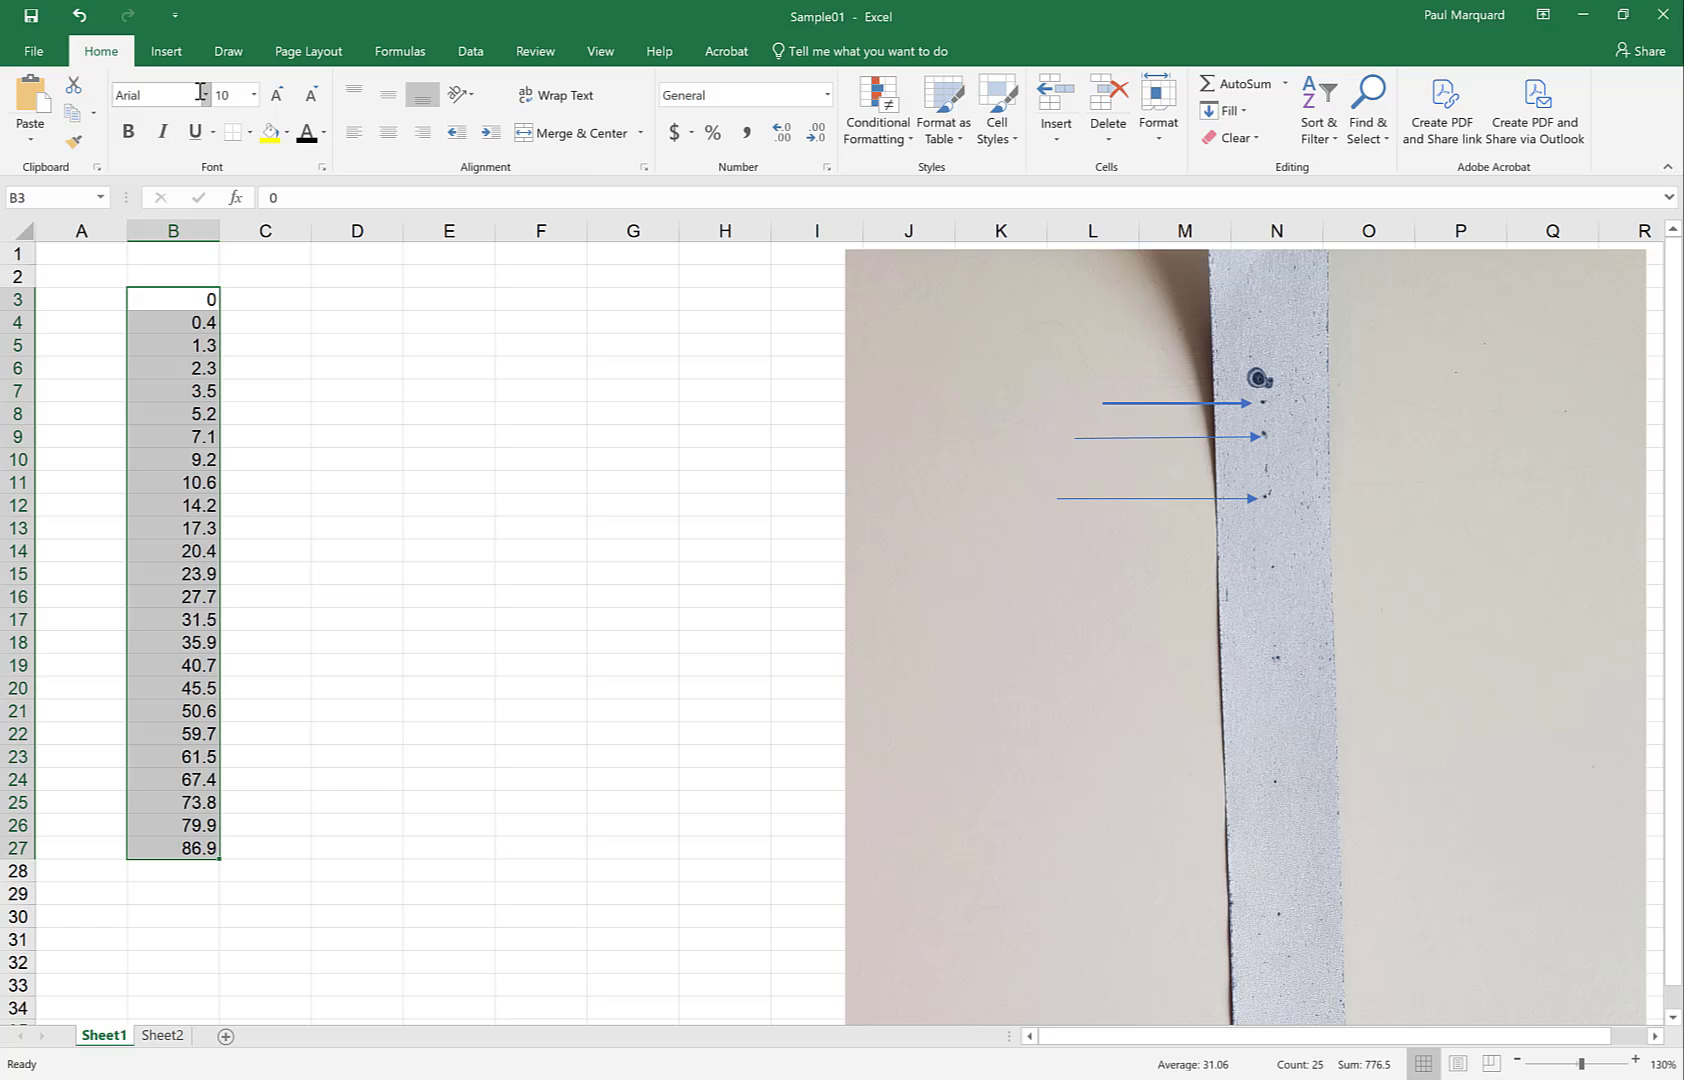
Try 18 pt on the position values, undo it back to 10 pt, and zoom the sheet to 140%
{"action": "left_click", "coordinate": [254, 95]}
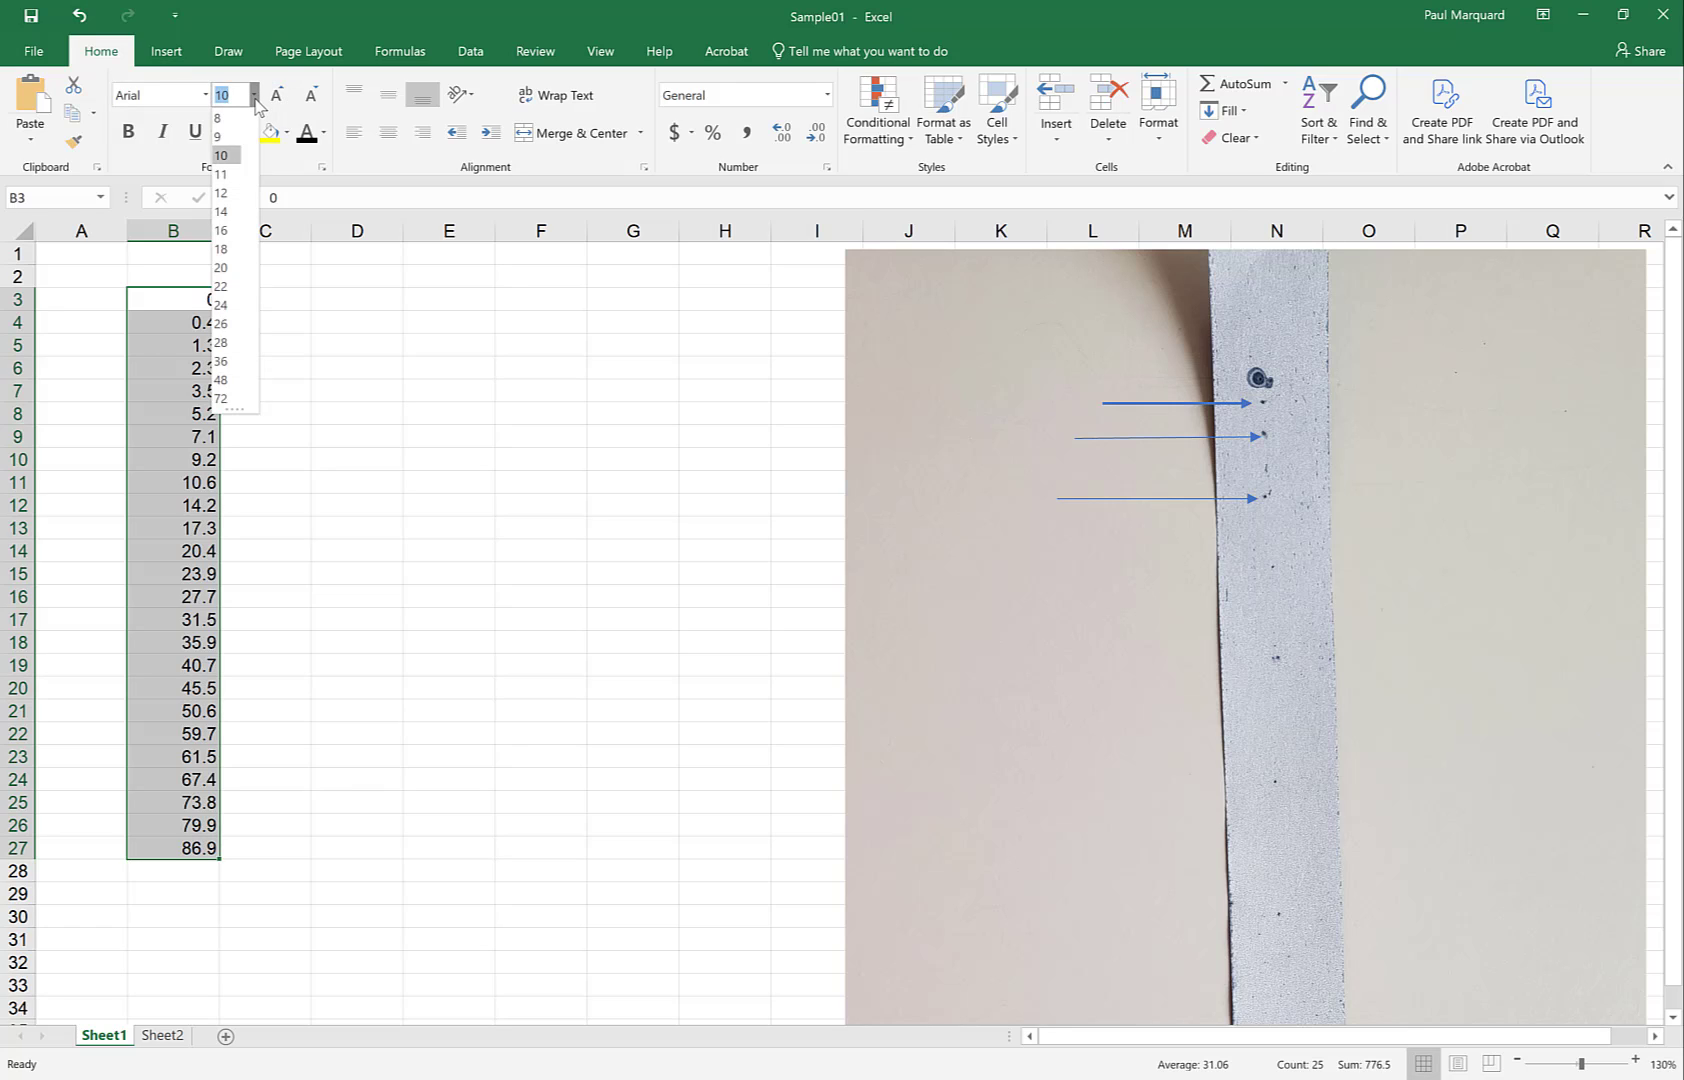
{"action": "left_click", "coordinate": [222, 250]}
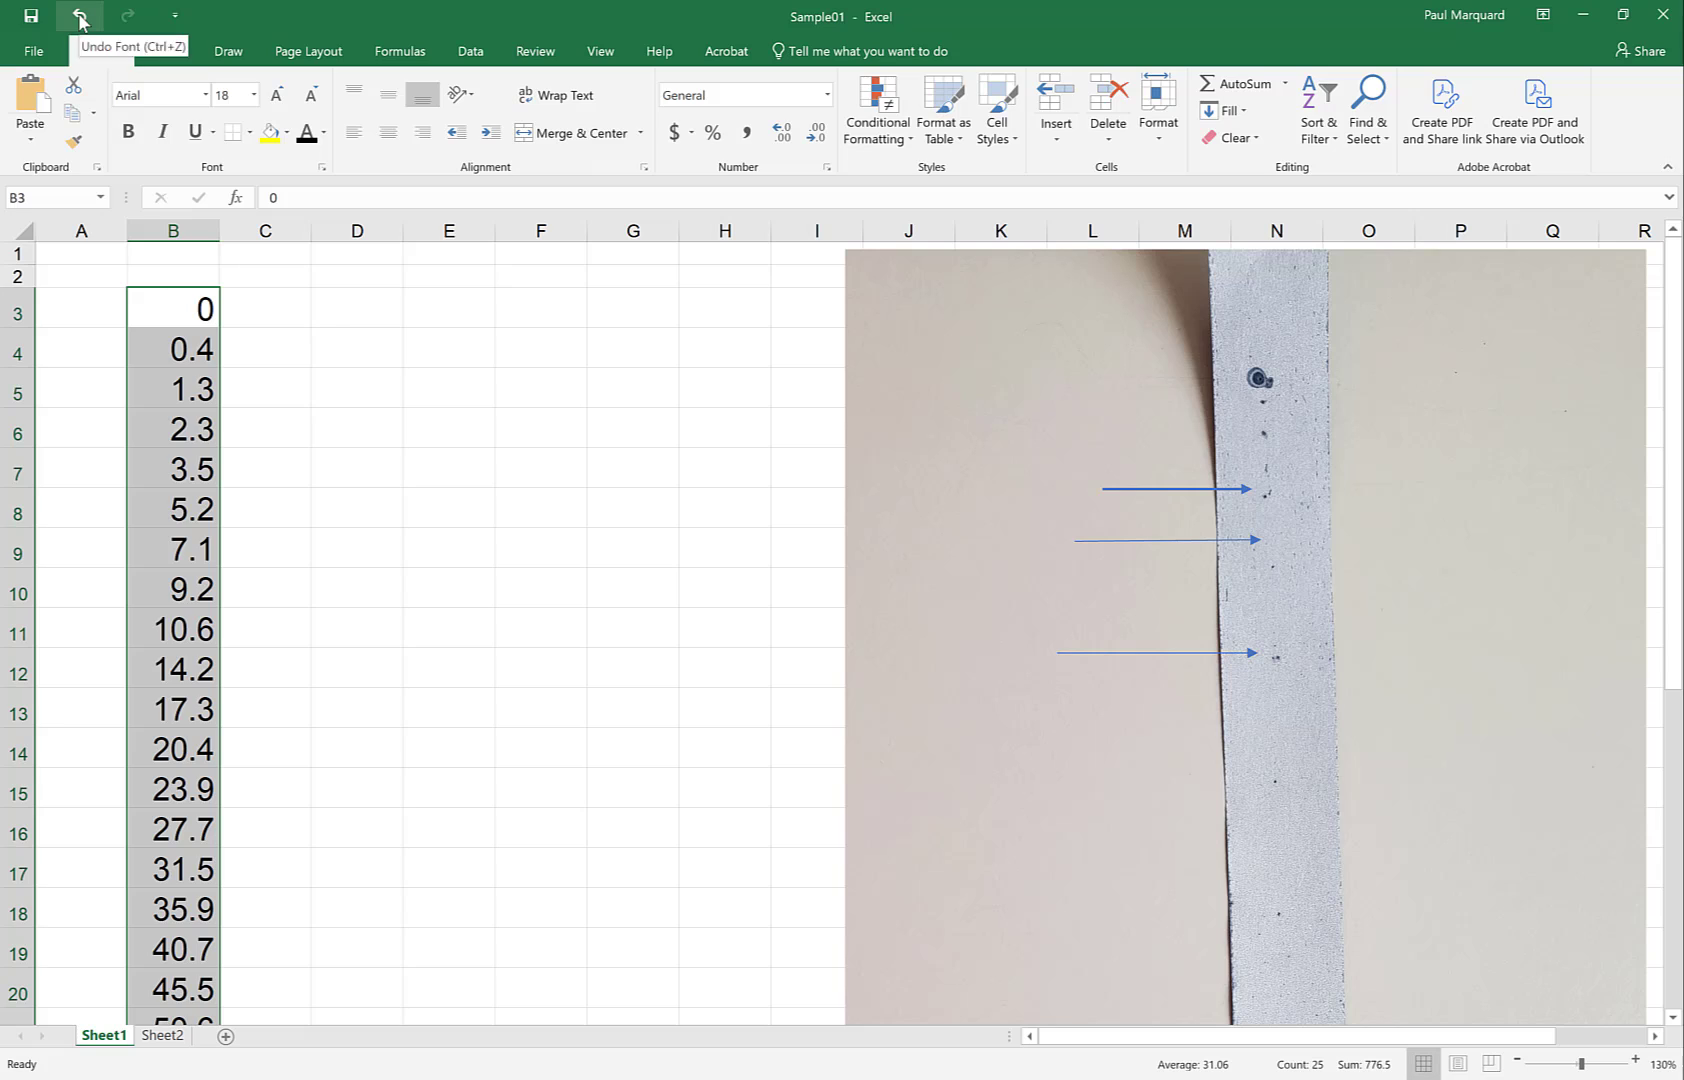
{"action": "left_click", "coordinate": [79, 16]}
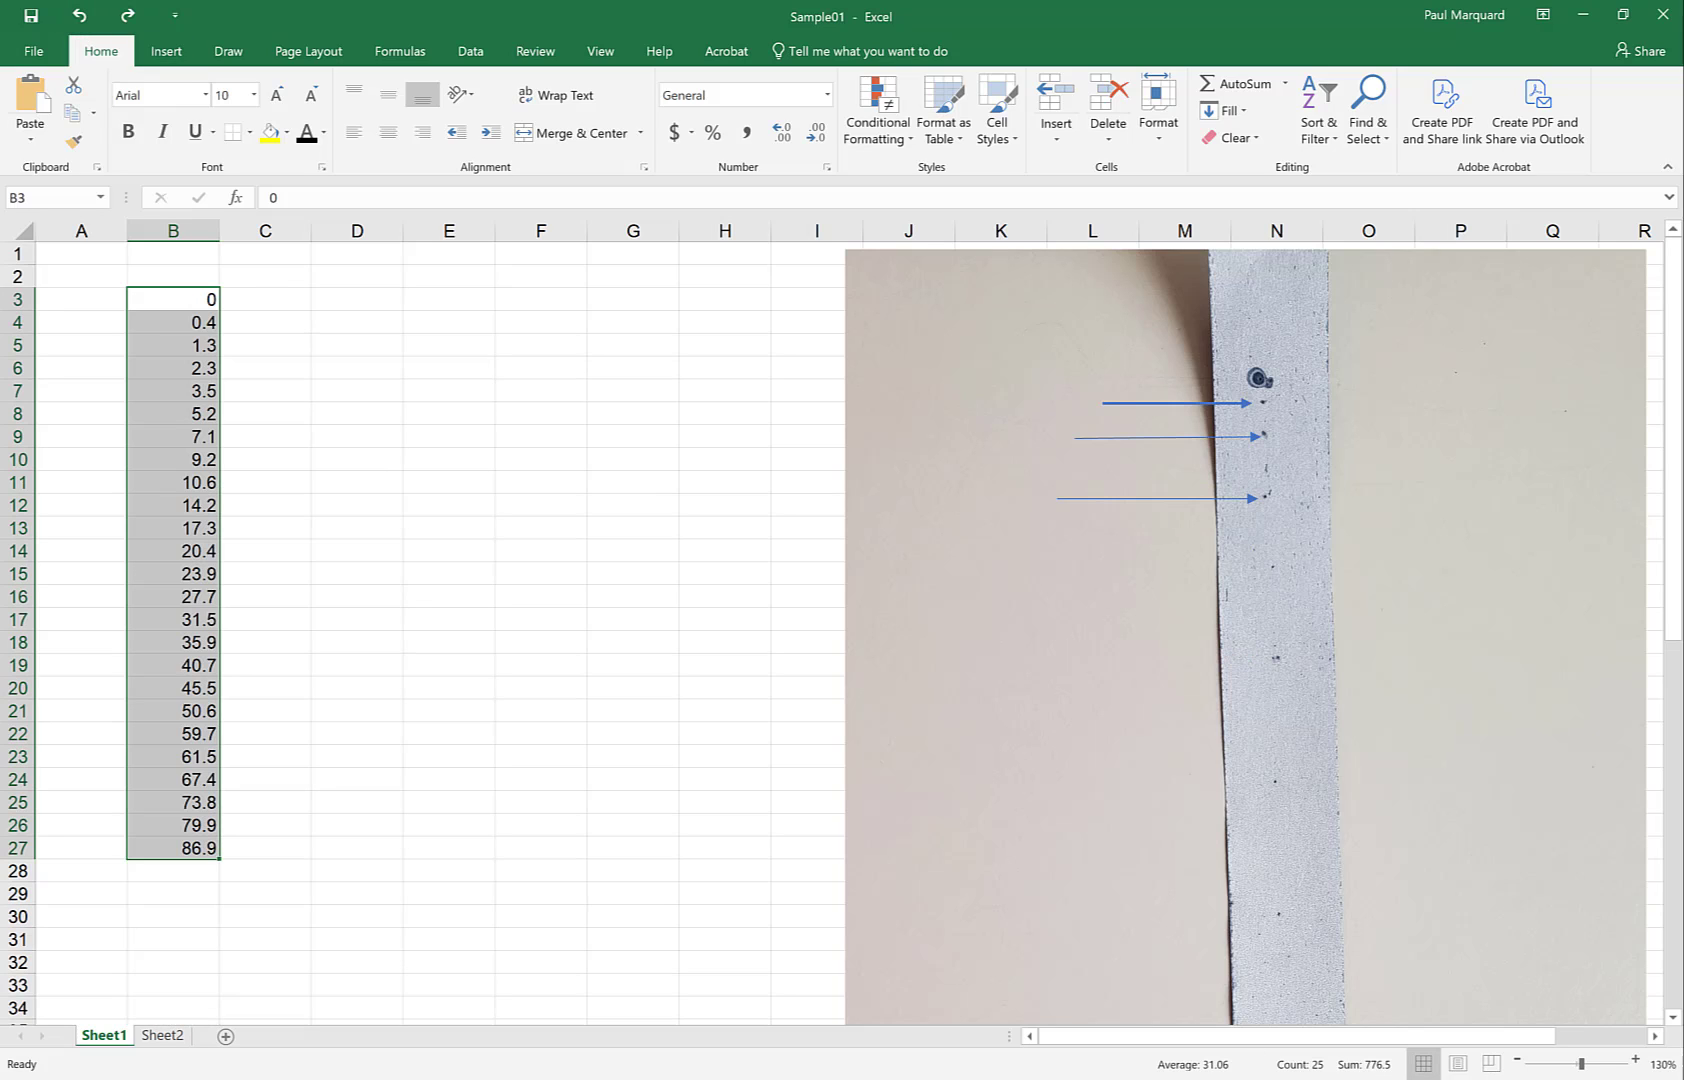
{"action": "left_click", "coordinate": [1637, 1063]}
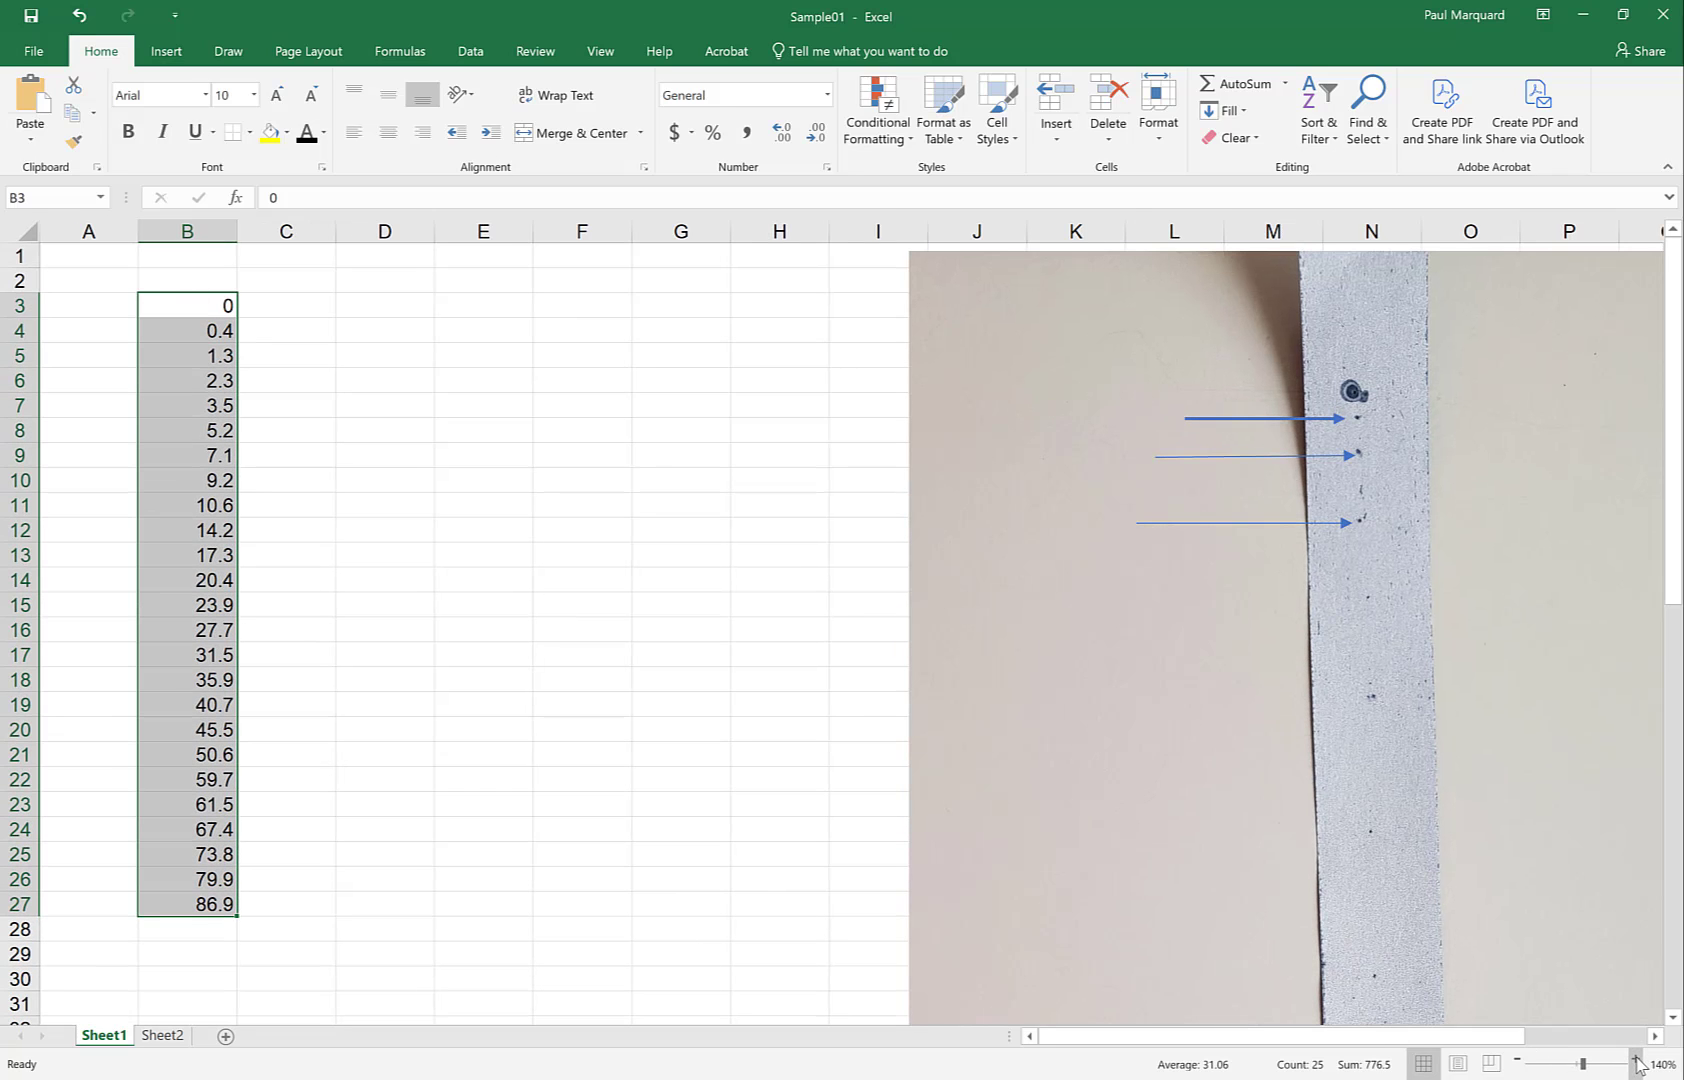
{"action": "left_click", "coordinate": [200, 305]}
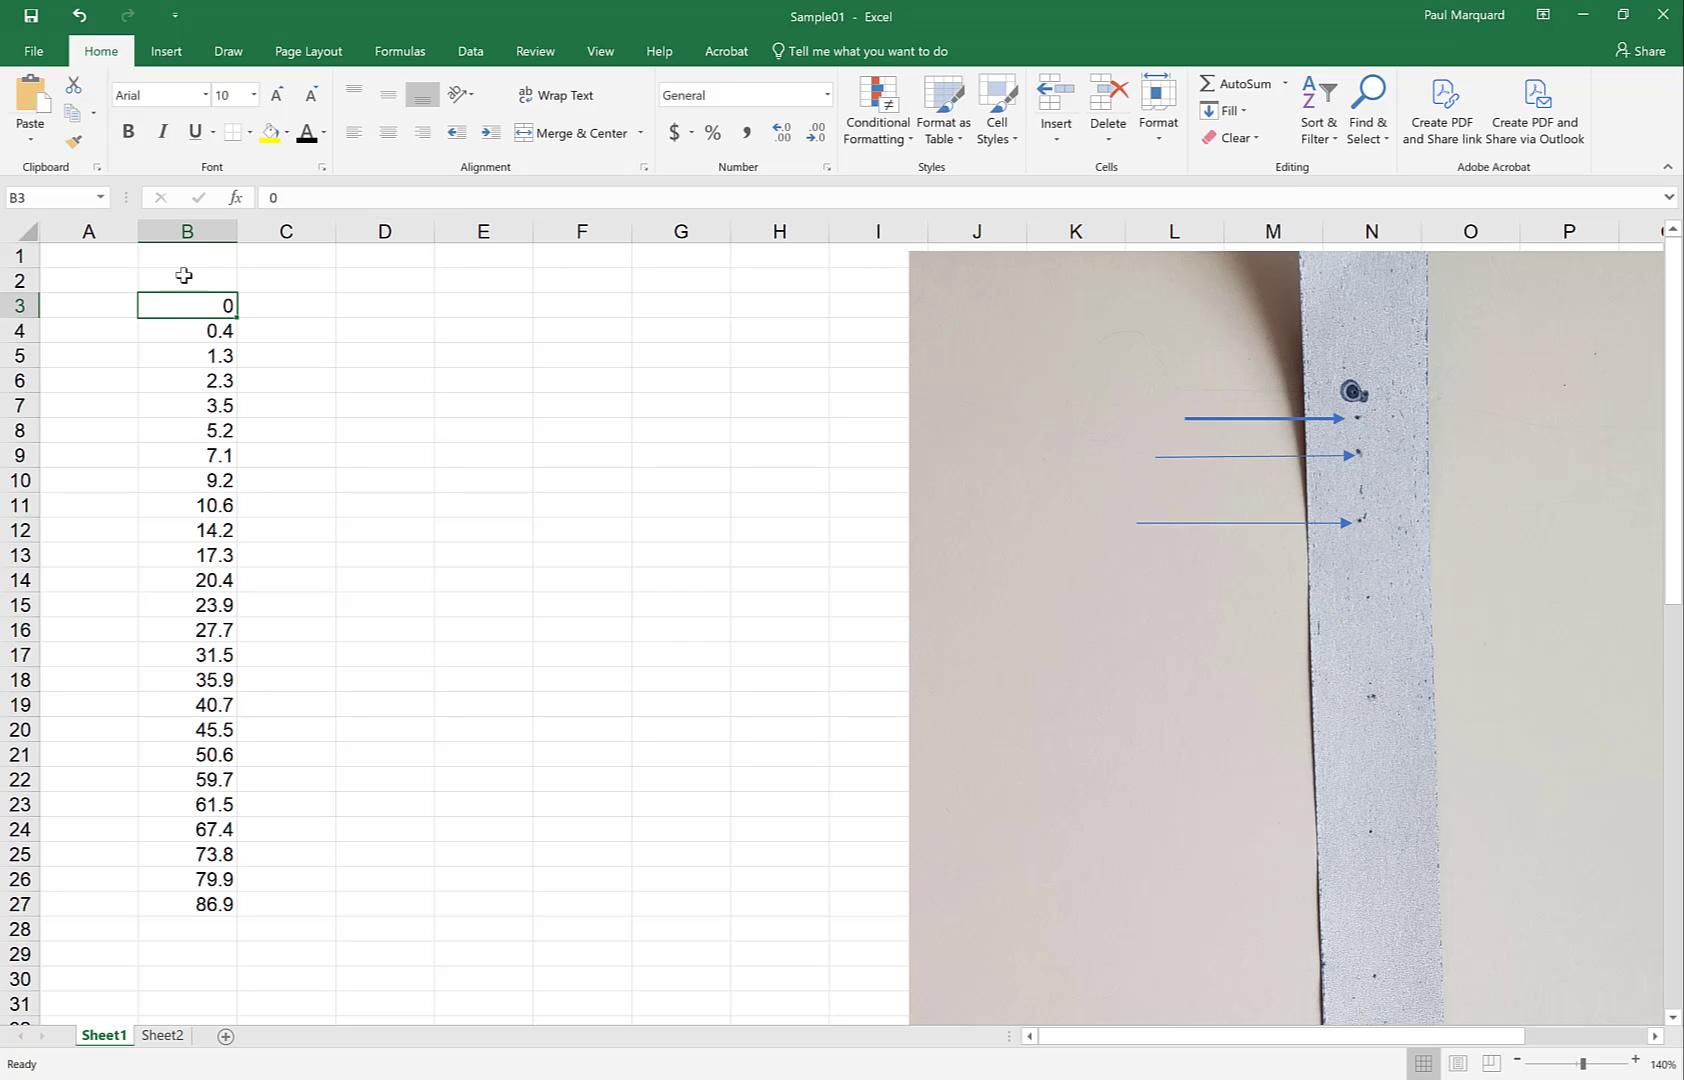
Select row 2, column B and row 3 in turn, then pick cell B2 for the heading
{"action": "left_click", "coordinate": [105, 282]}
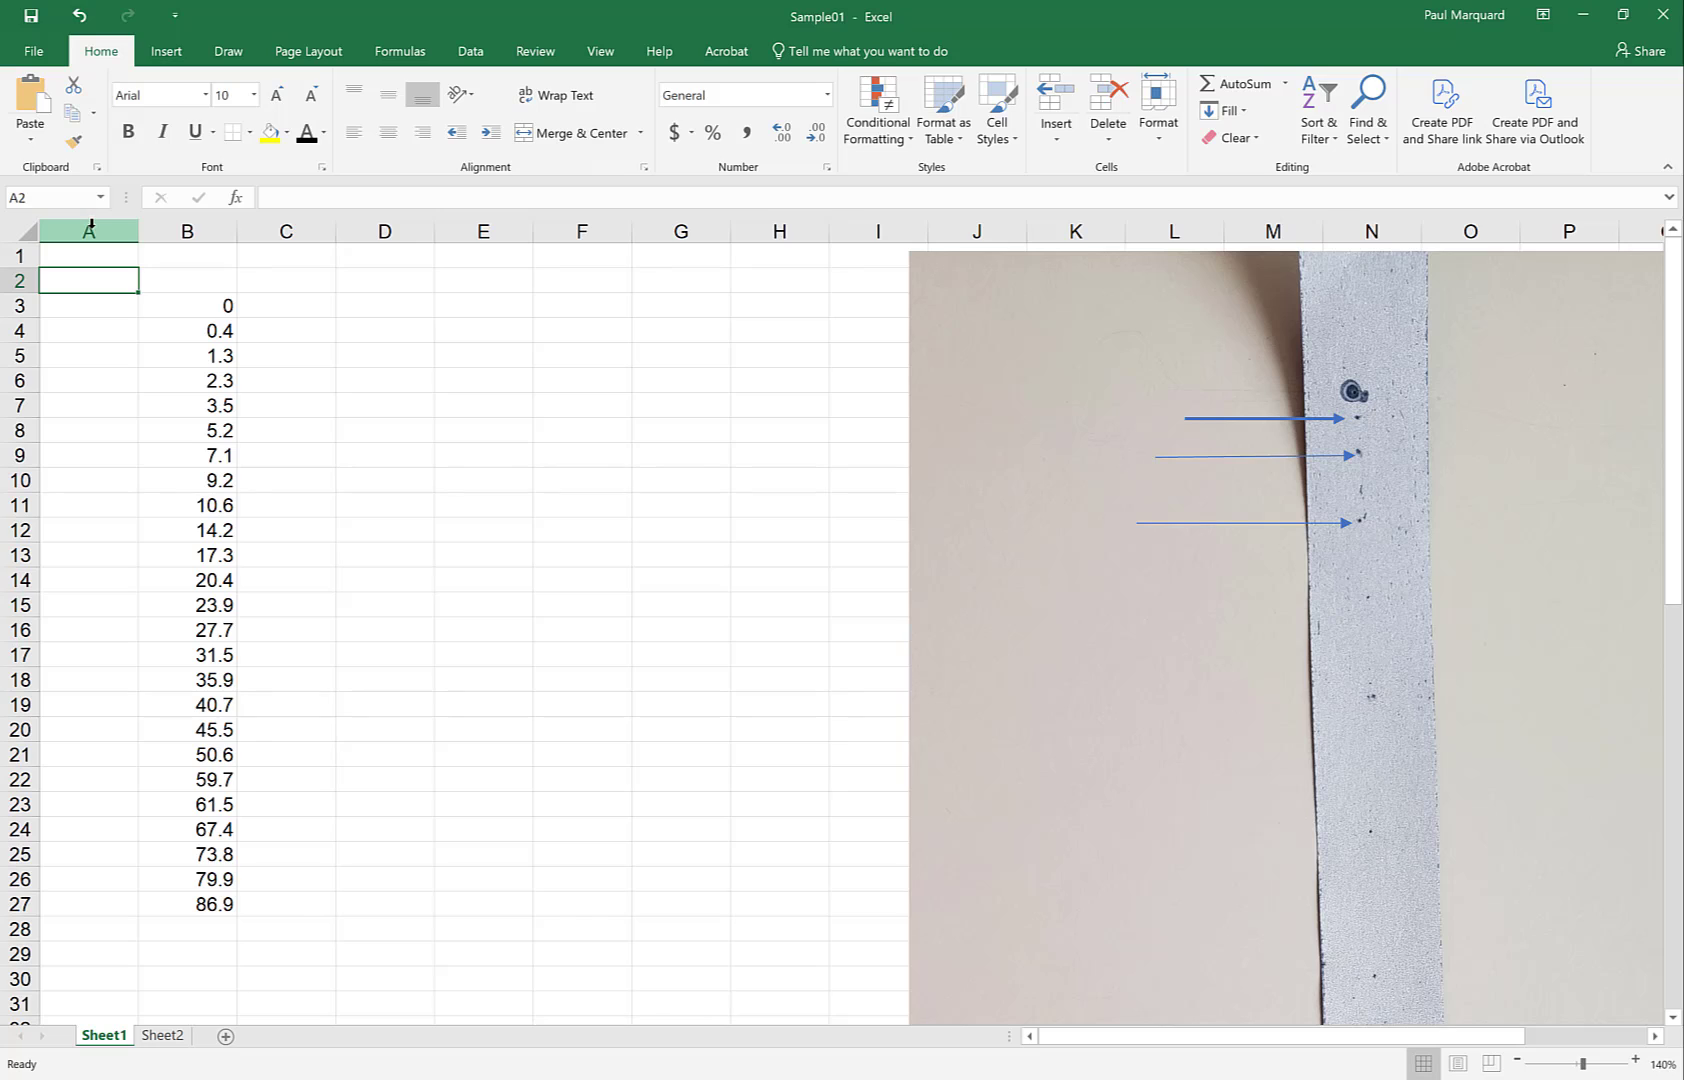
{"action": "left_click", "coordinate": [8, 198]}
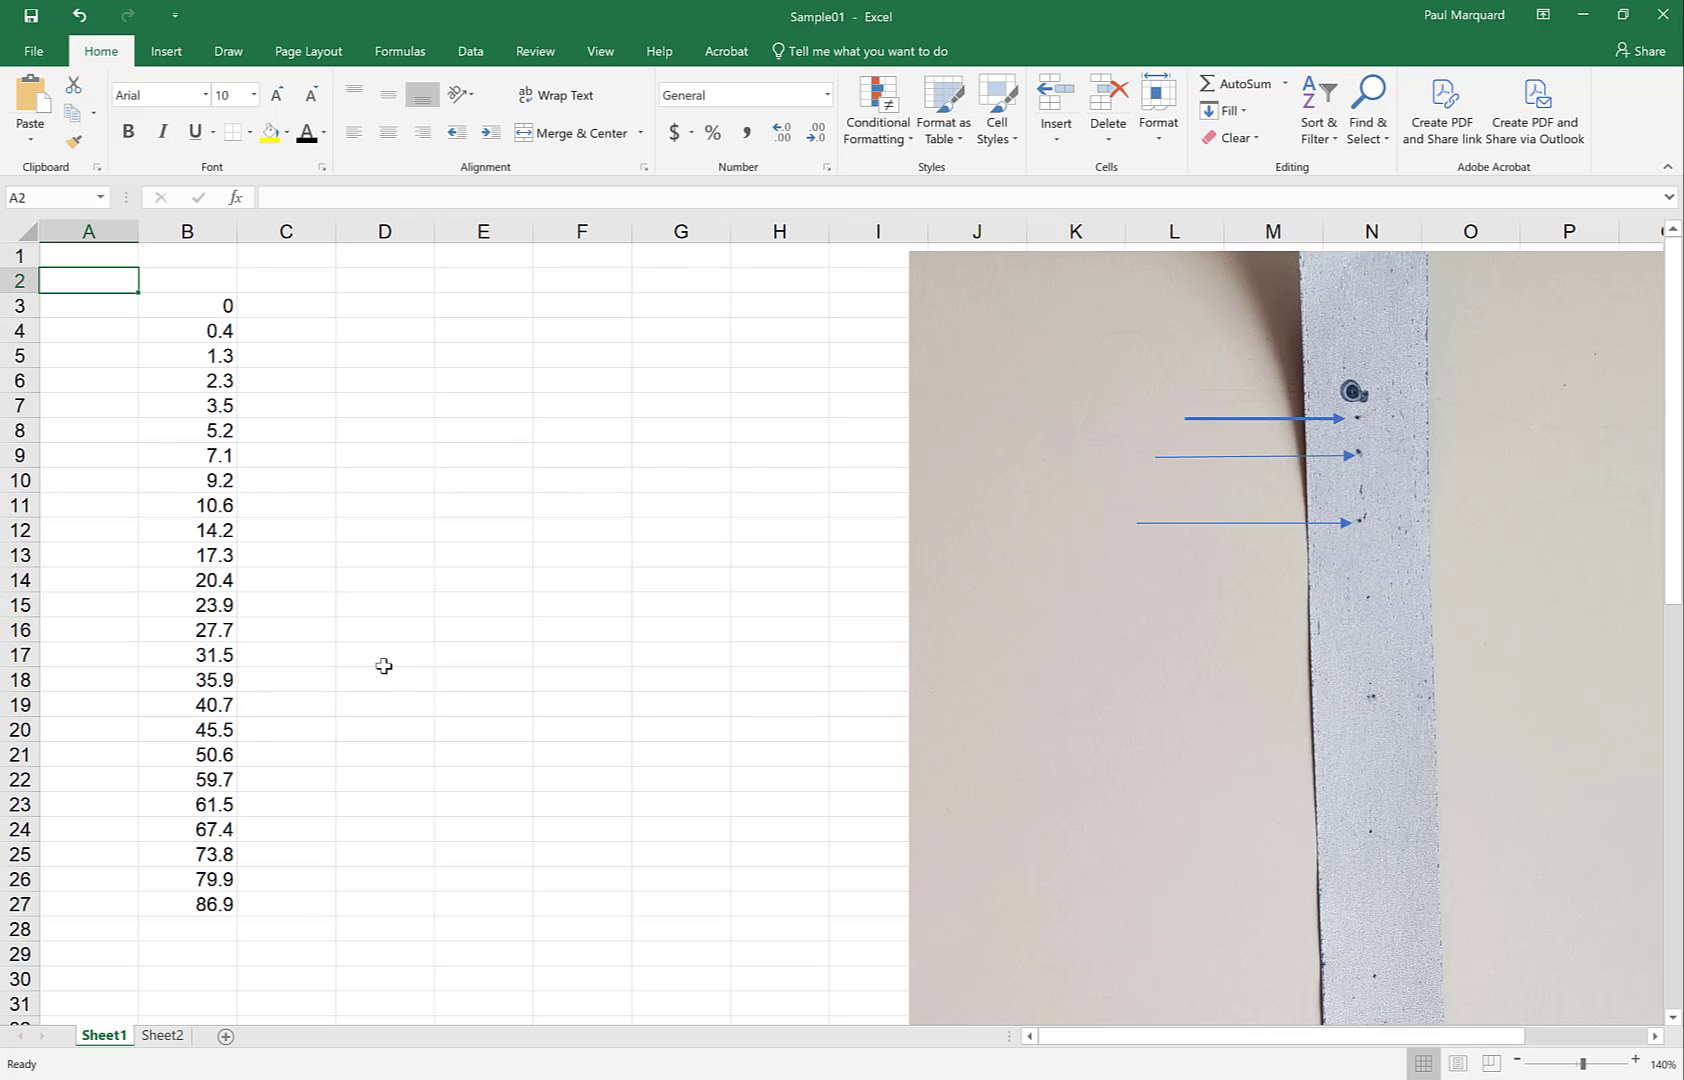
{"action": "left_click", "coordinate": [23, 281]}
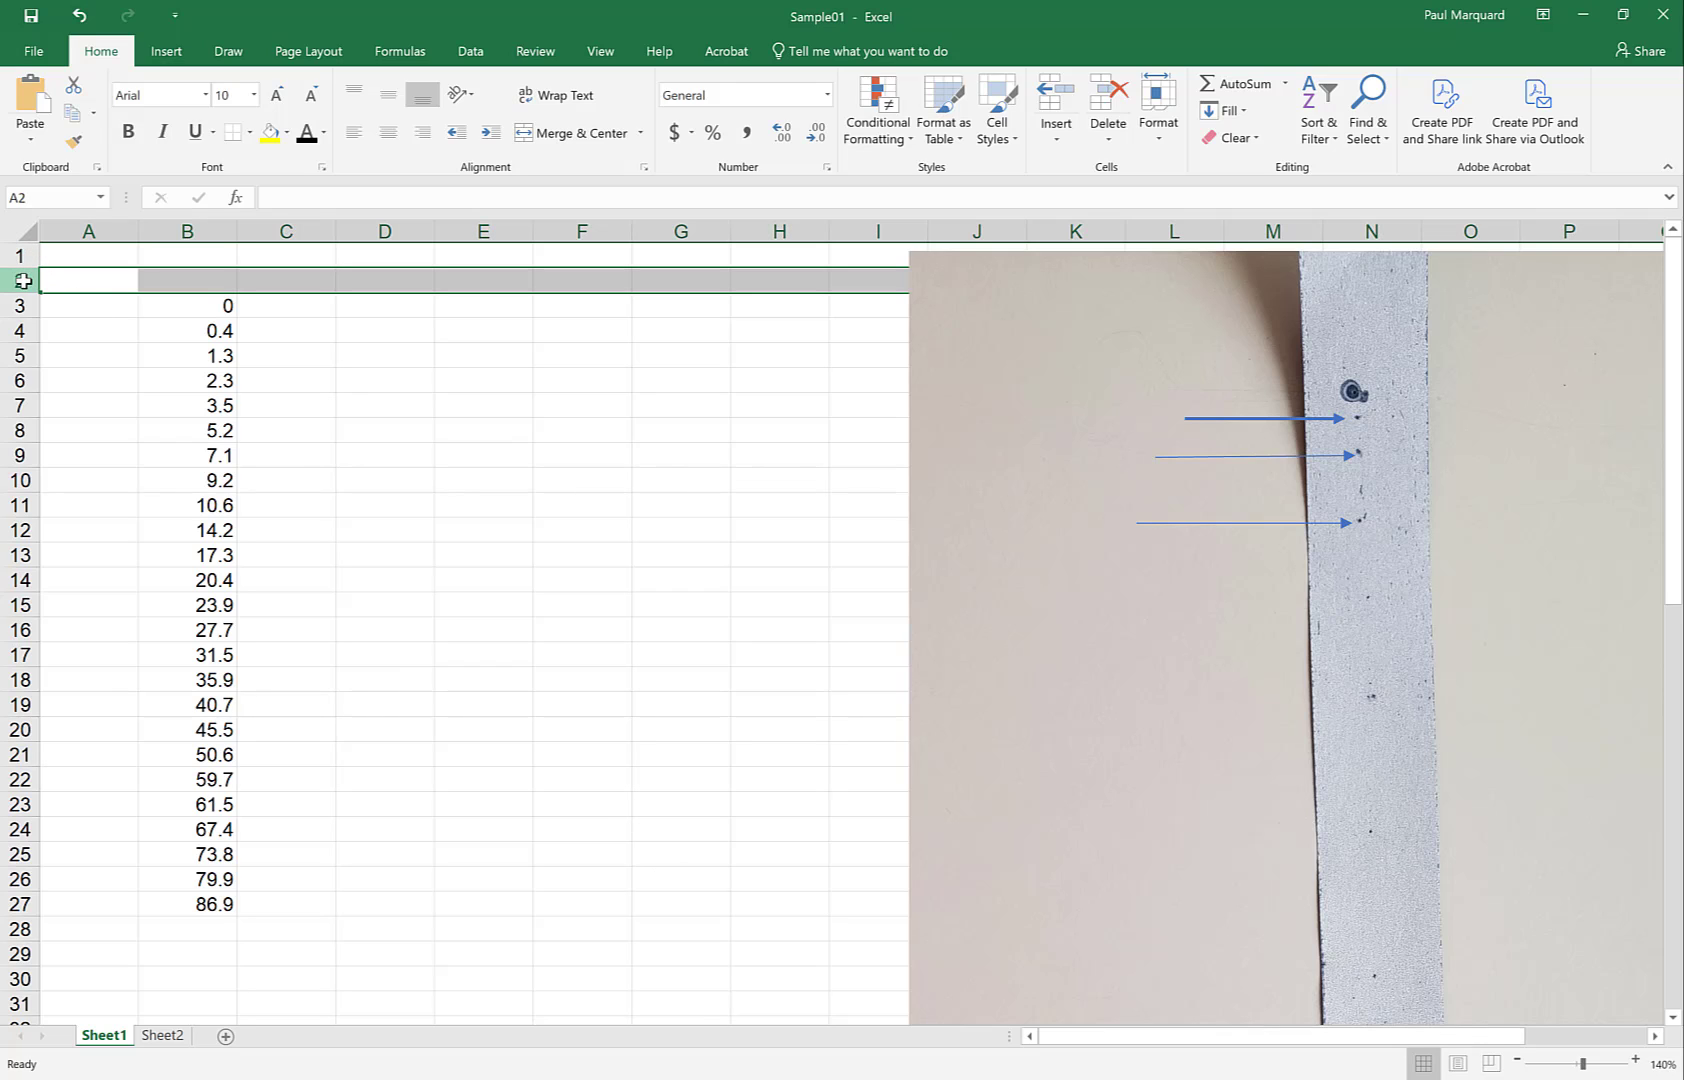
{"action": "left_click", "coordinate": [187, 231]}
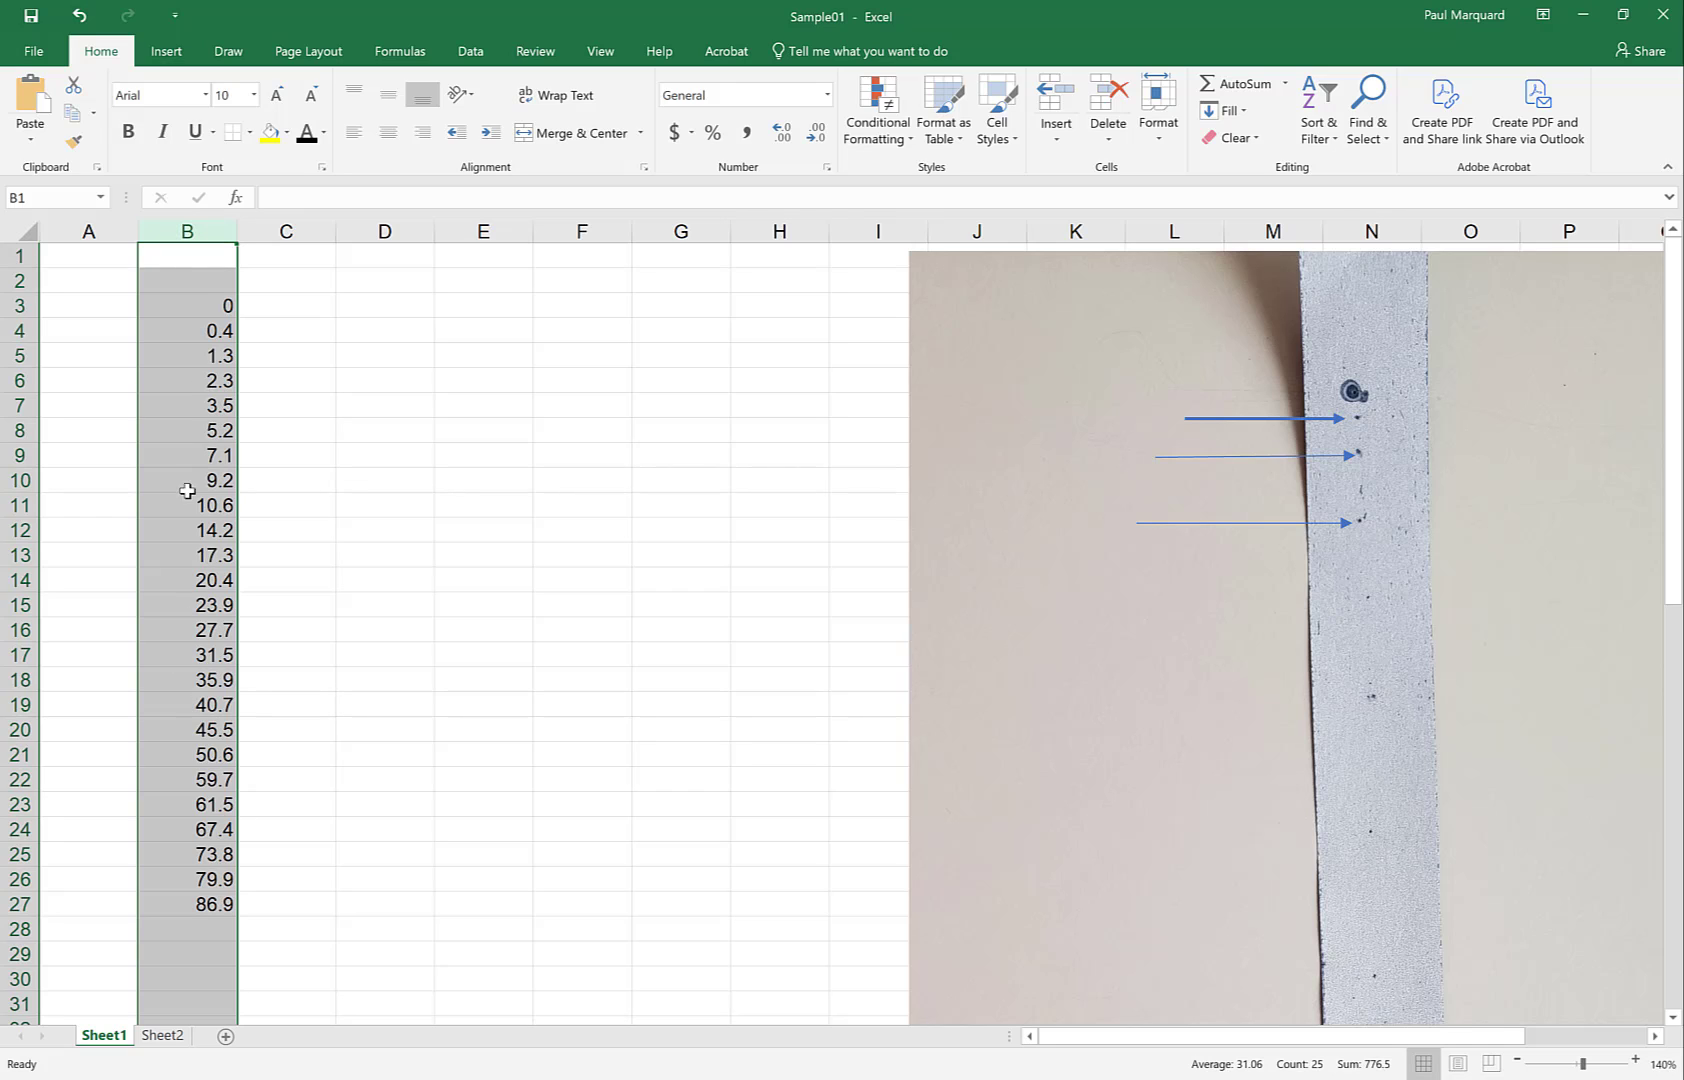
{"action": "left_click", "coordinate": [23, 282]}
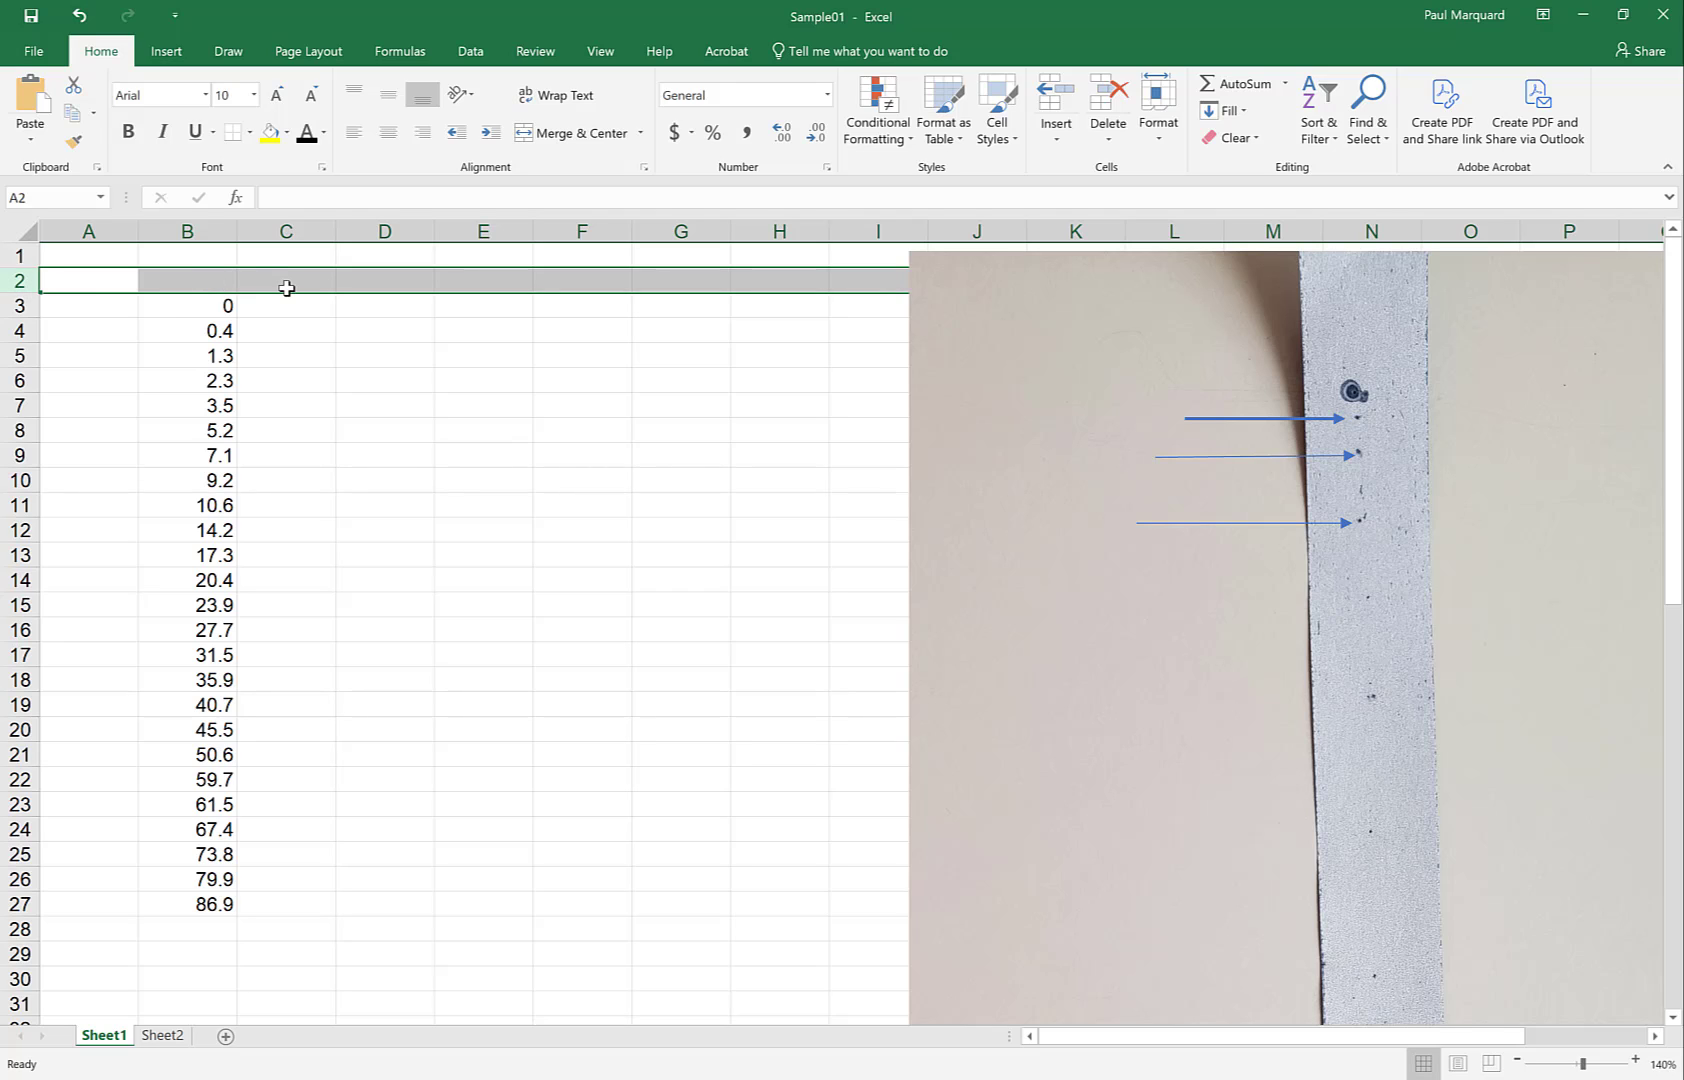
{"action": "left_click", "coordinate": [193, 304]}
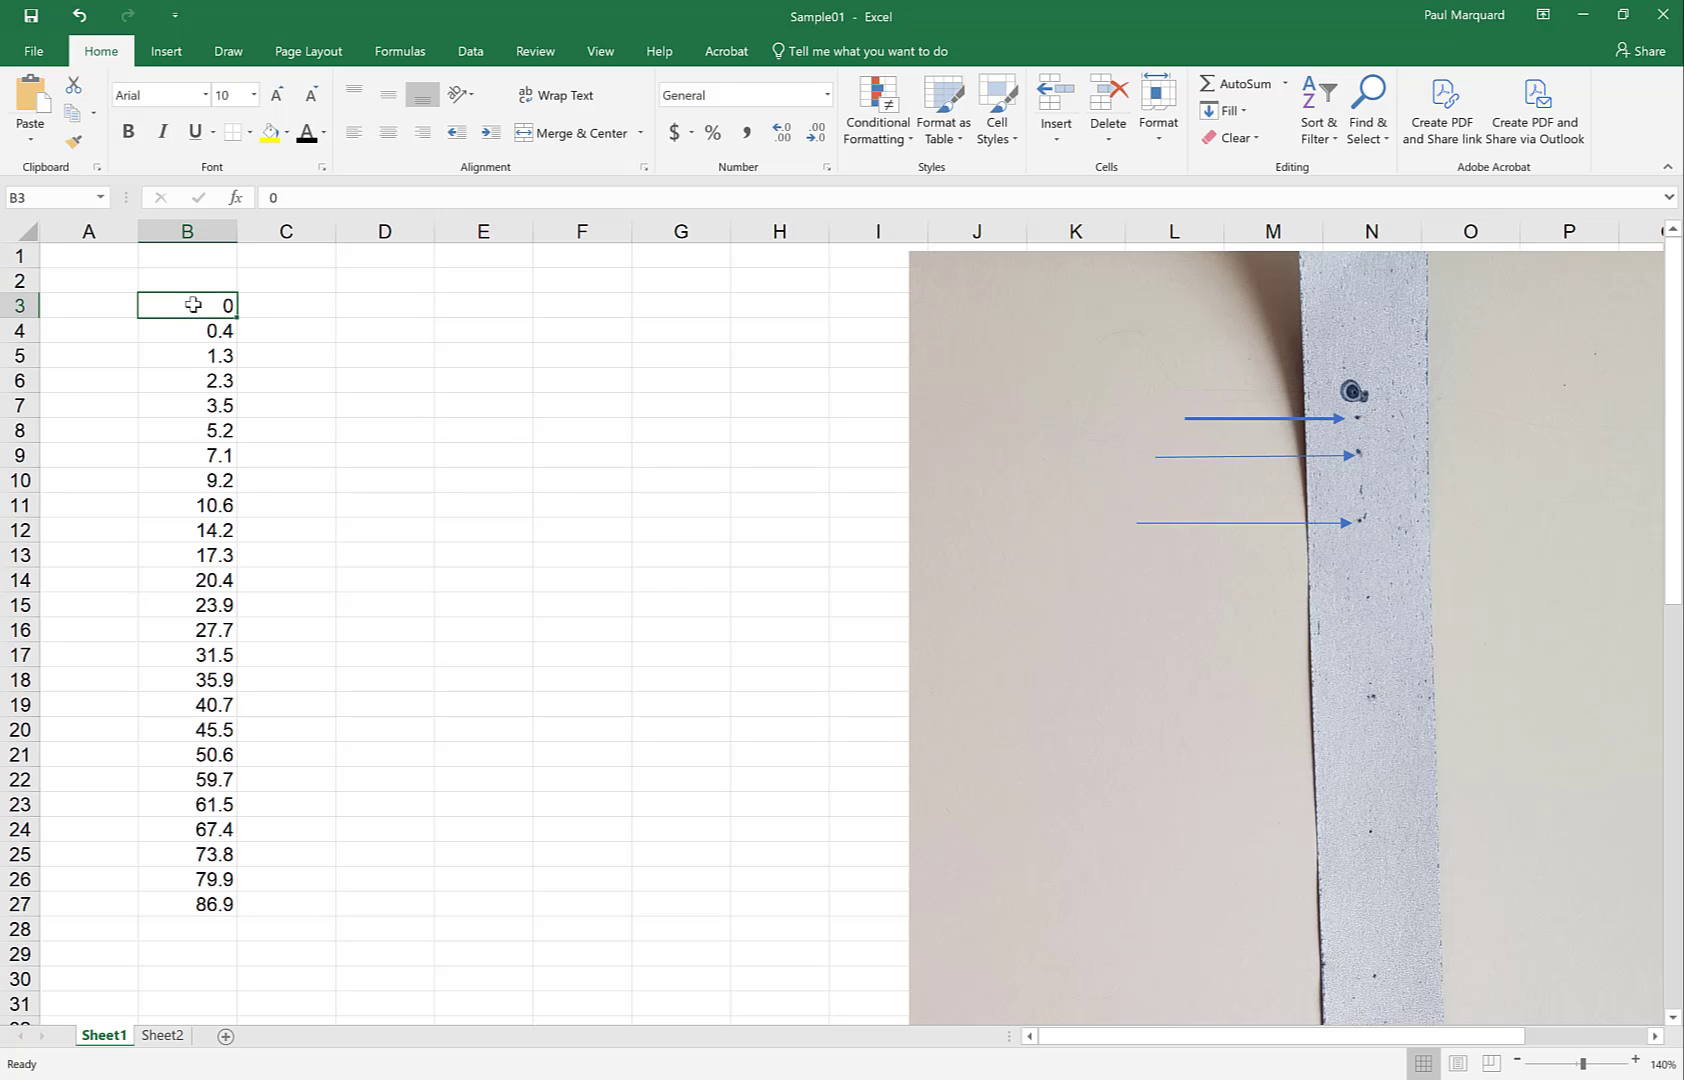
{"action": "left_click", "coordinate": [205, 231]}
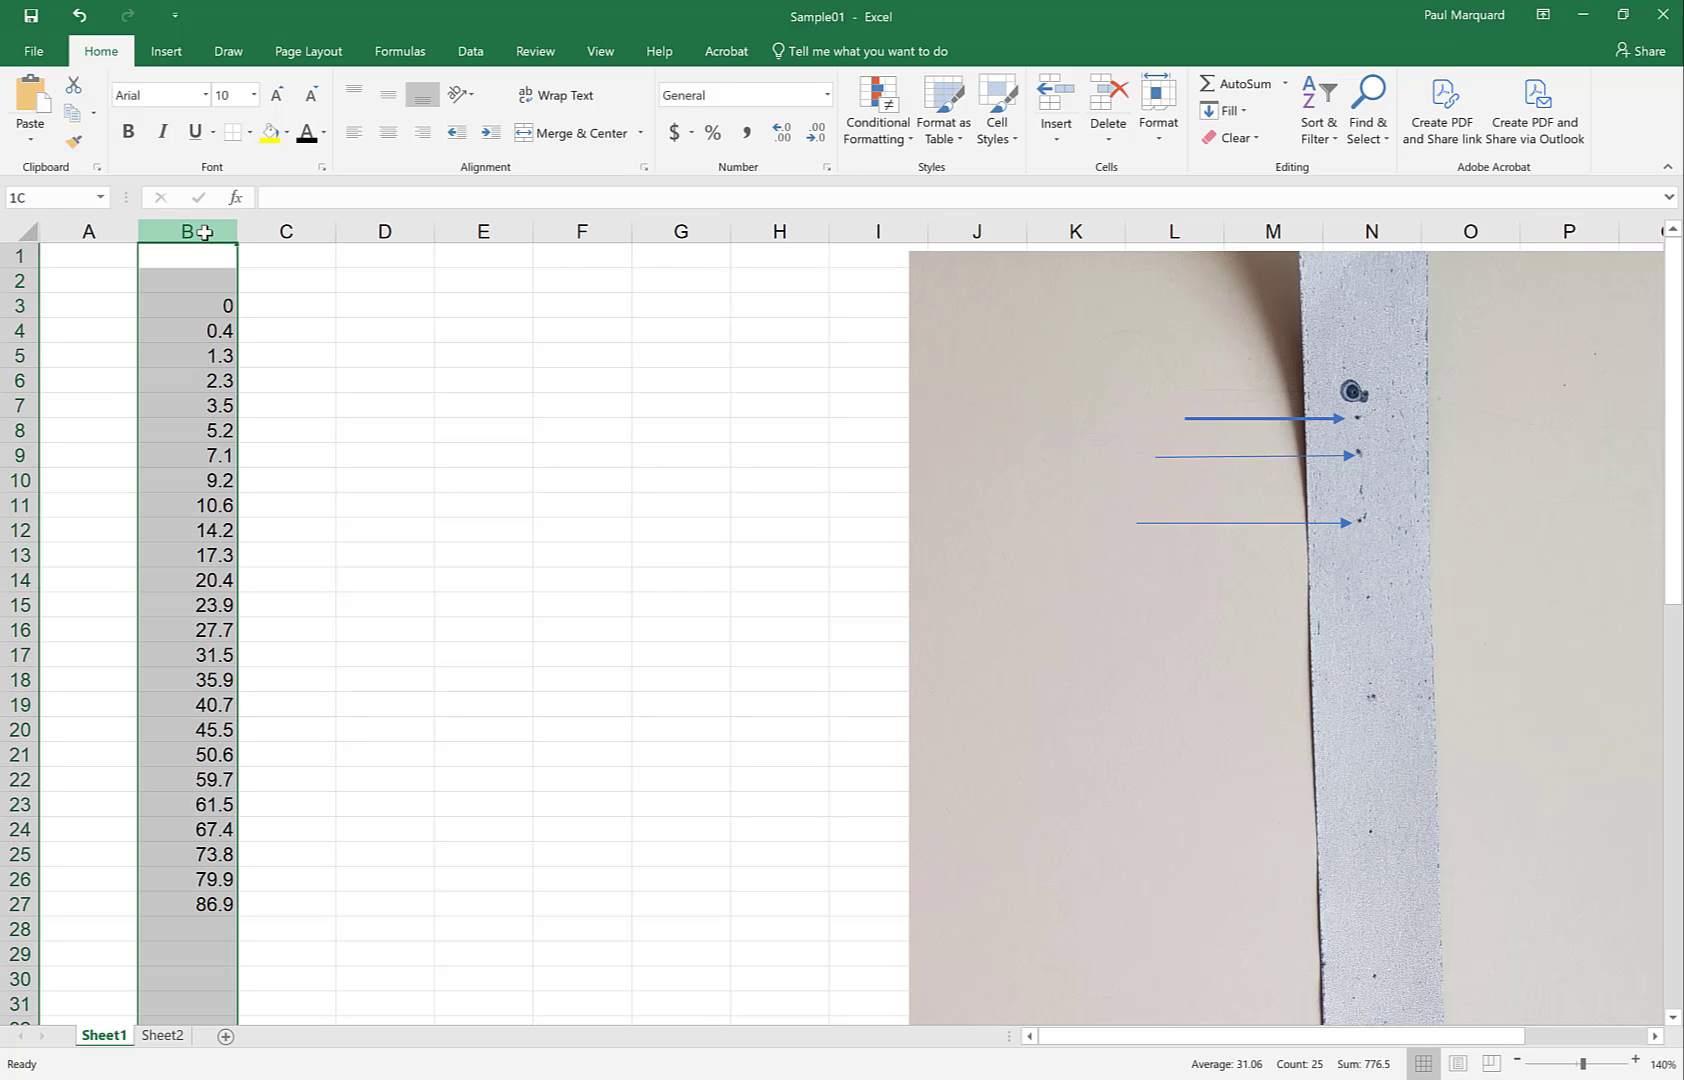
{"action": "left_click", "coordinate": [15, 305]}
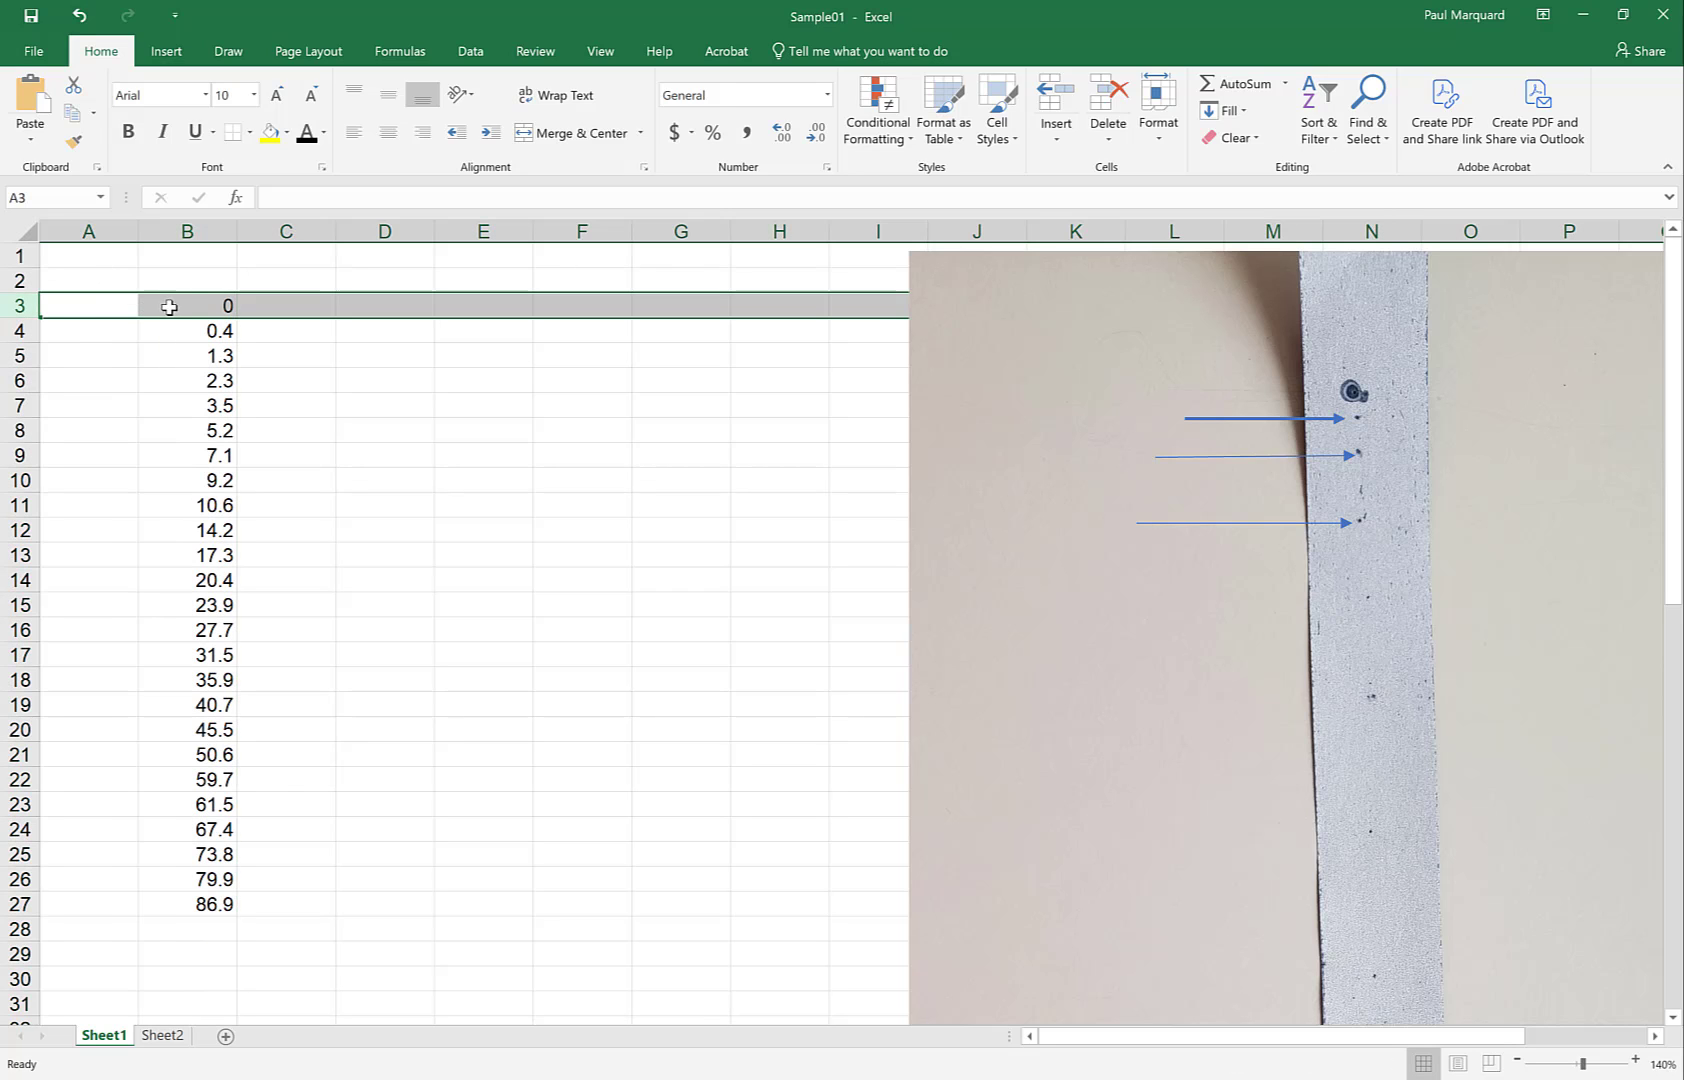
{"action": "left_click", "coordinate": [184, 307]}
{"action": "left_click", "coordinate": [30, 197]}
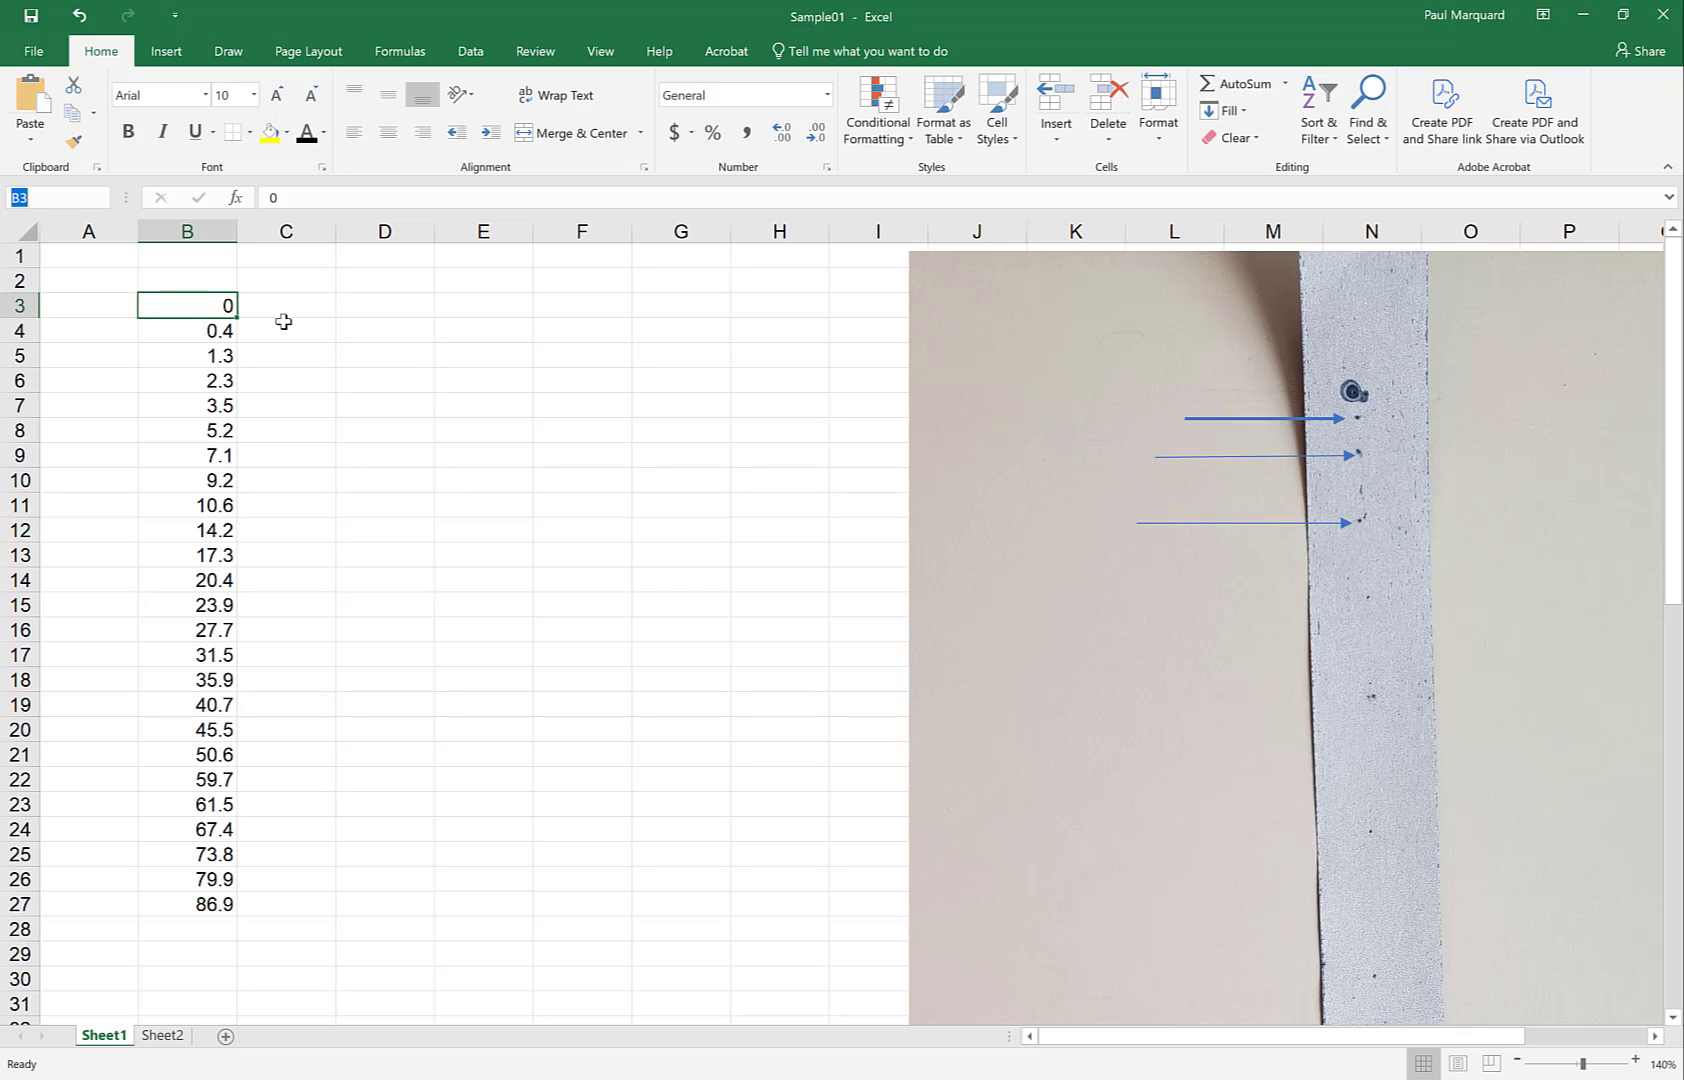
{"action": "left_click", "coordinate": [182, 282]}
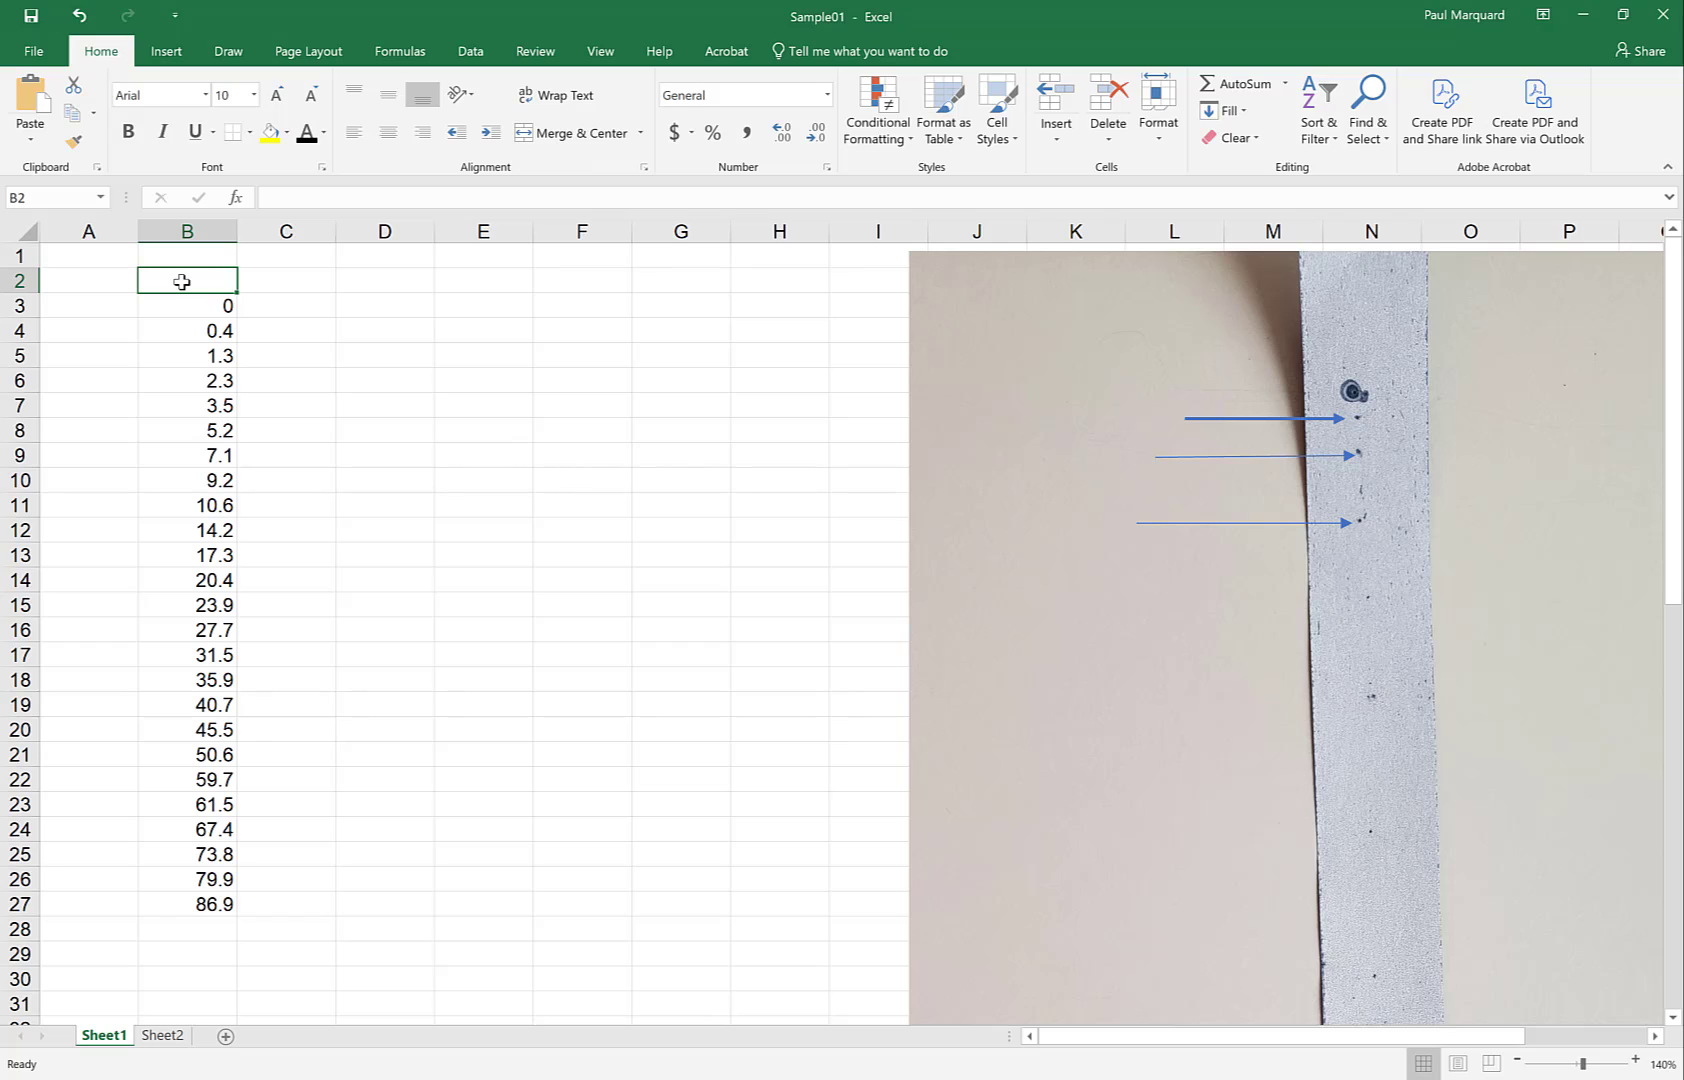
Enter 'Position' and '(y) [cm]' on two lines in cell B2
{"action": "type", "text": "P"}
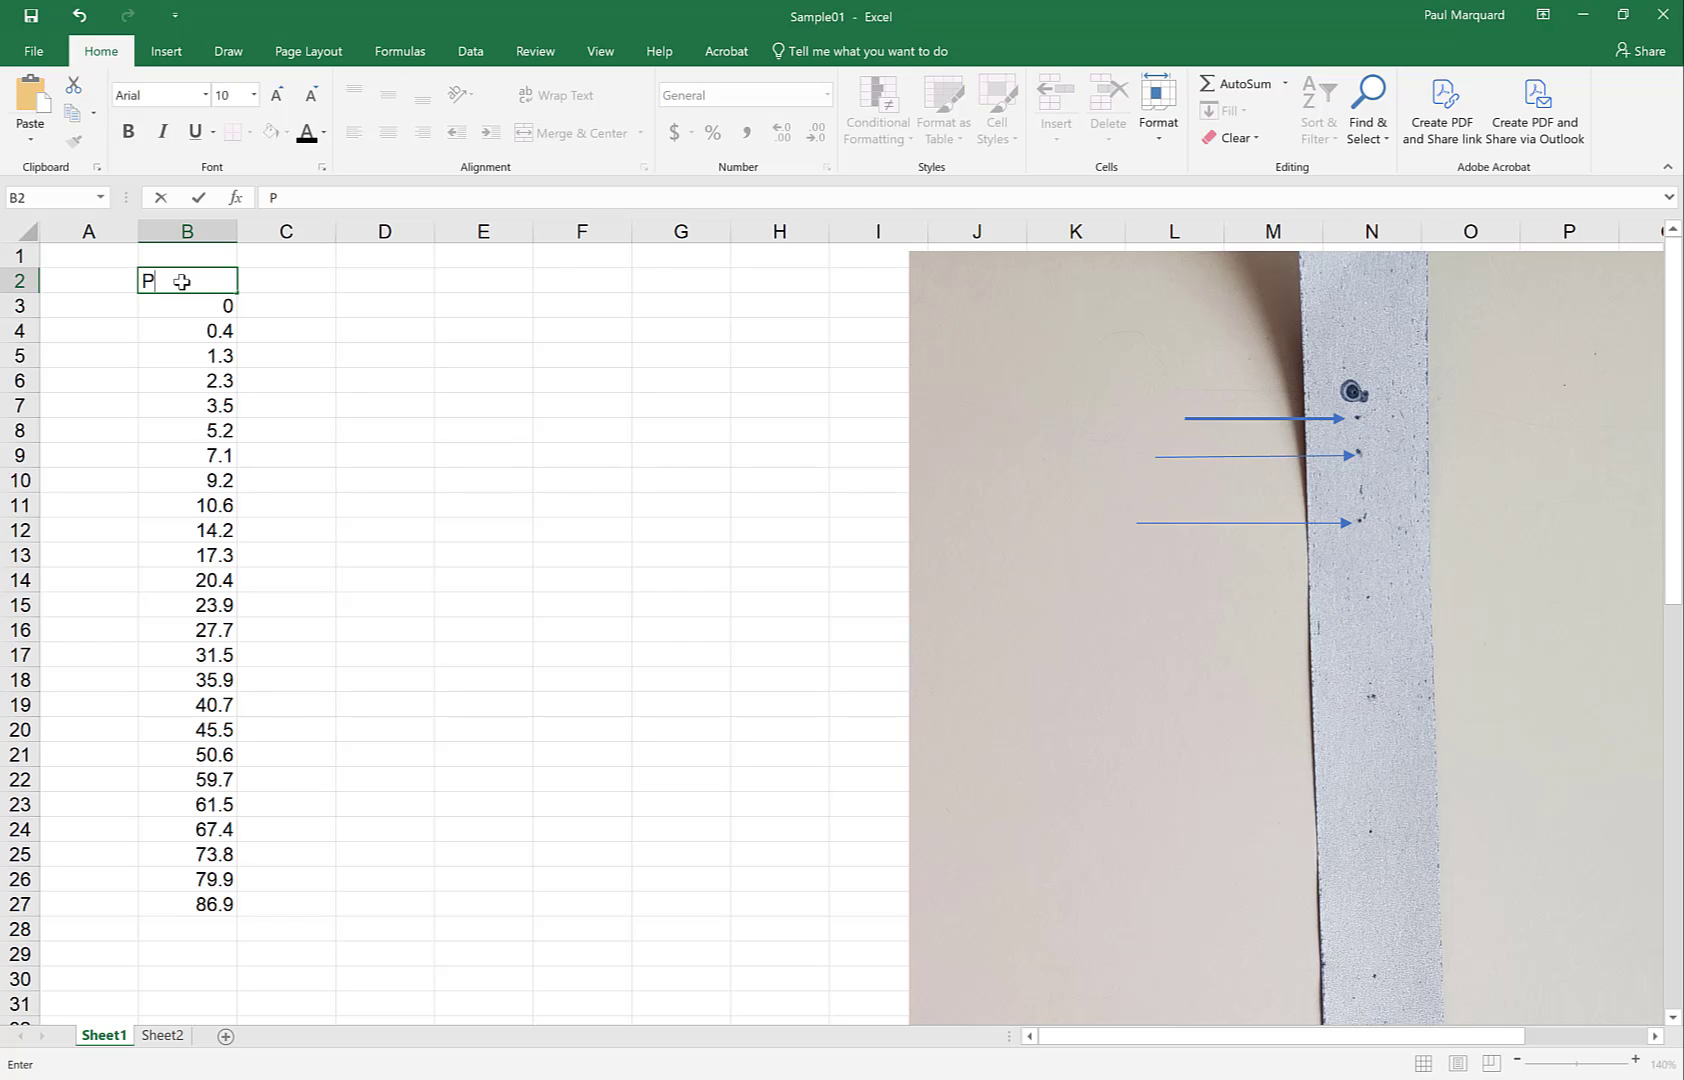
{"action": "type", "text": "osition"}
{"action": "key", "text": "F2"}
{"action": "key", "text": "Delete"}
{"action": "type", "text": "(y)"}
{"action": "type", "text": "[cm]"}
{"action": "key", "text": "Return"}
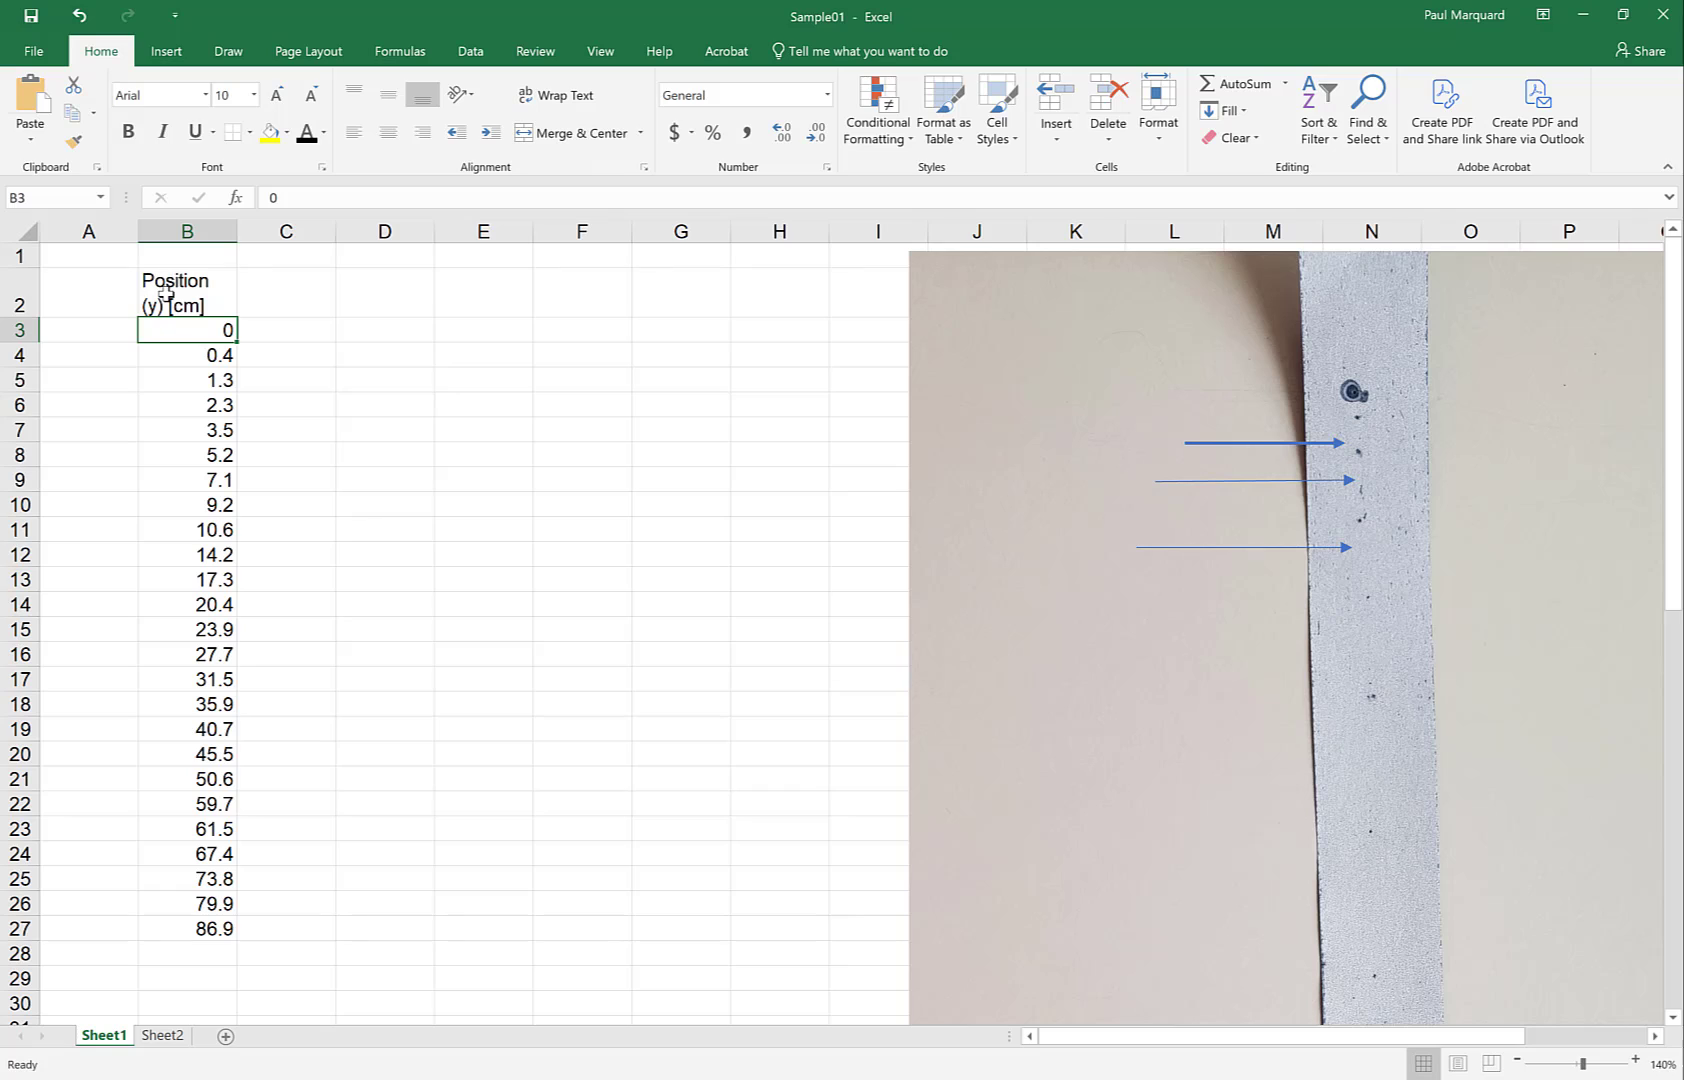
{"action": "left_click", "coordinate": [166, 292]}
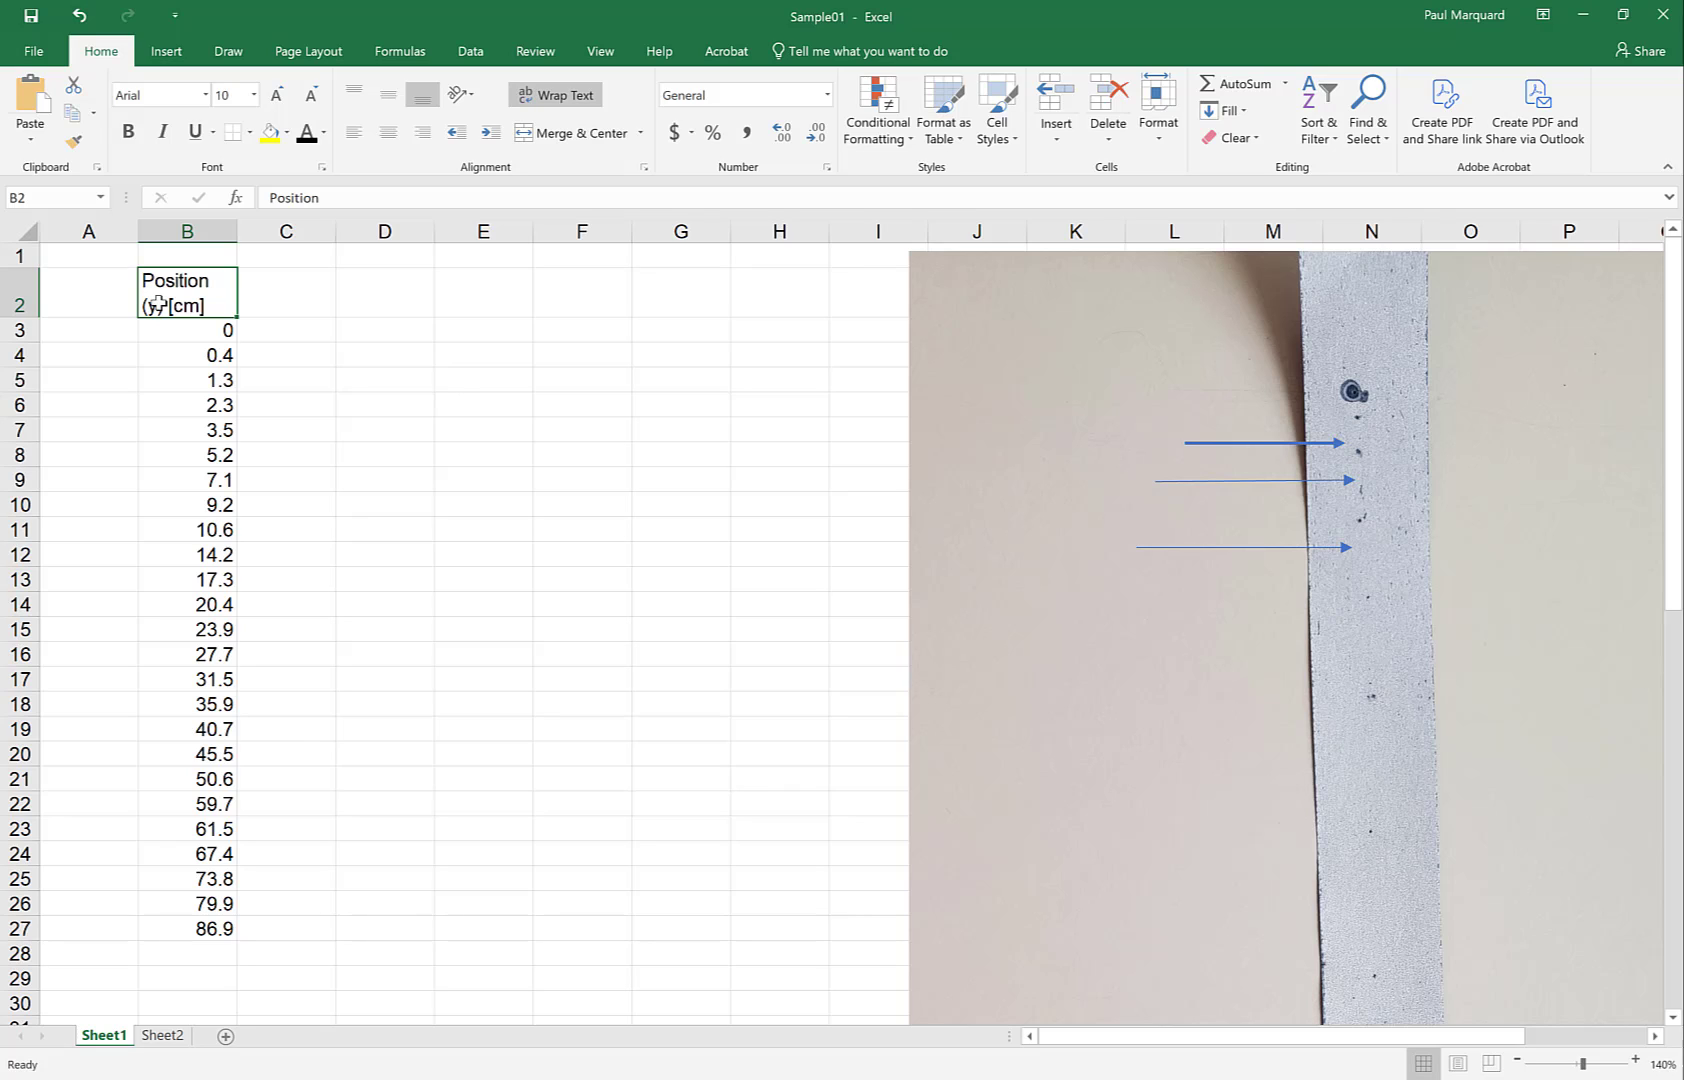
Step through the values from B3 with the arrow keys, then centre-align all of column B
{"action": "left_click", "coordinate": [199, 328]}
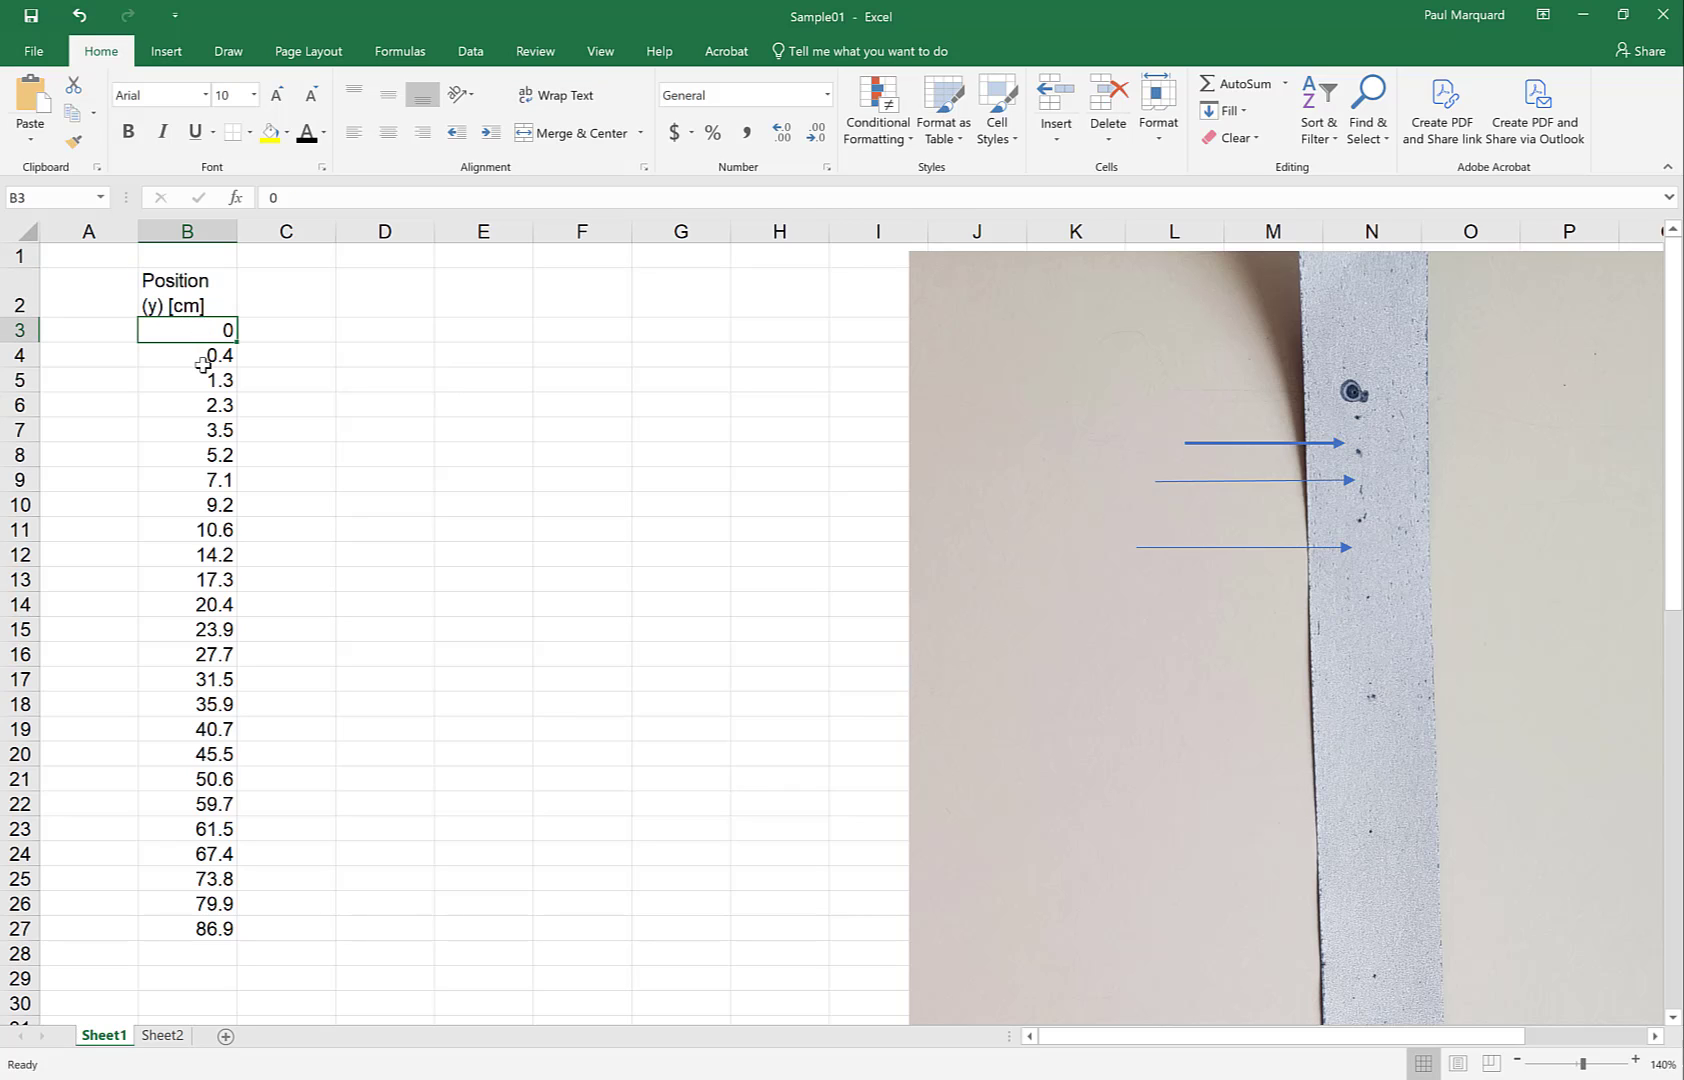
{"action": "key", "text": "Down"}
{"action": "key", "text": "Down"}
{"action": "key", "text": "Down"}
{"action": "key", "text": "Down"}
{"action": "key", "text": "Down"}
{"action": "key", "text": "Down"}
{"action": "key", "text": "Down"}
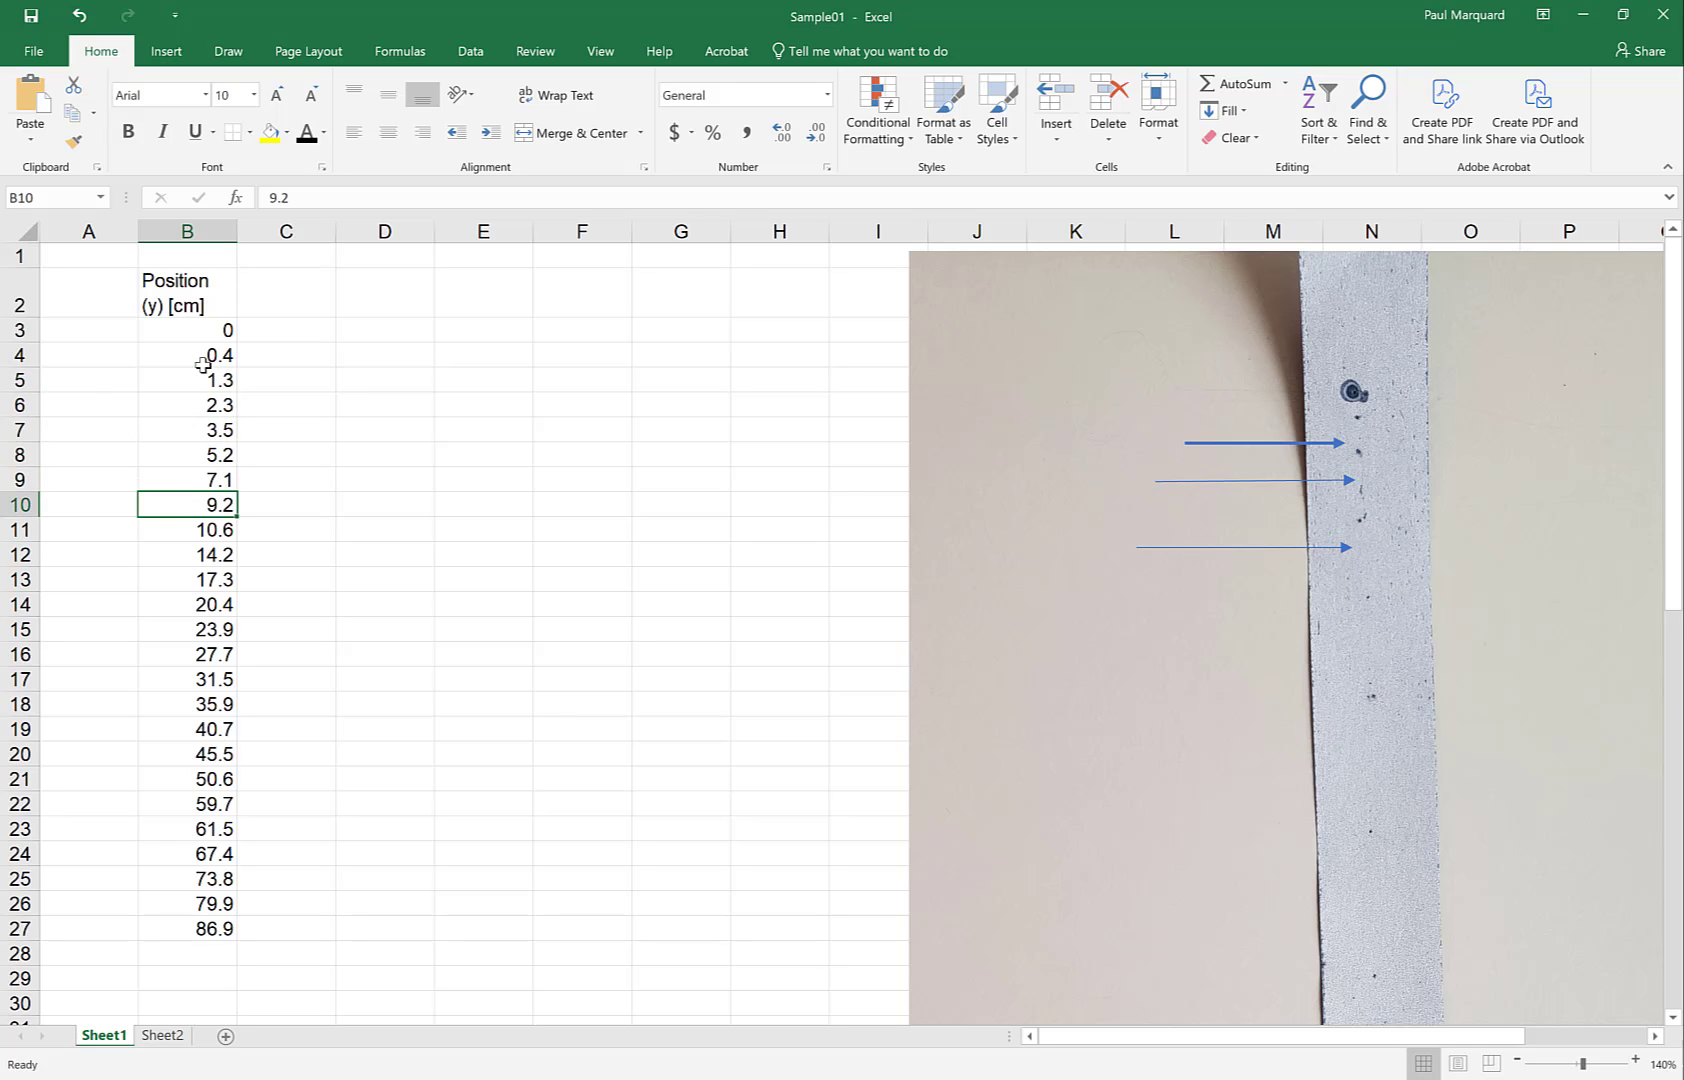
{"action": "key", "text": "Down"}
{"action": "key", "text": "Down"}
{"action": "key", "text": "Up"}
{"action": "key", "text": "Up"}
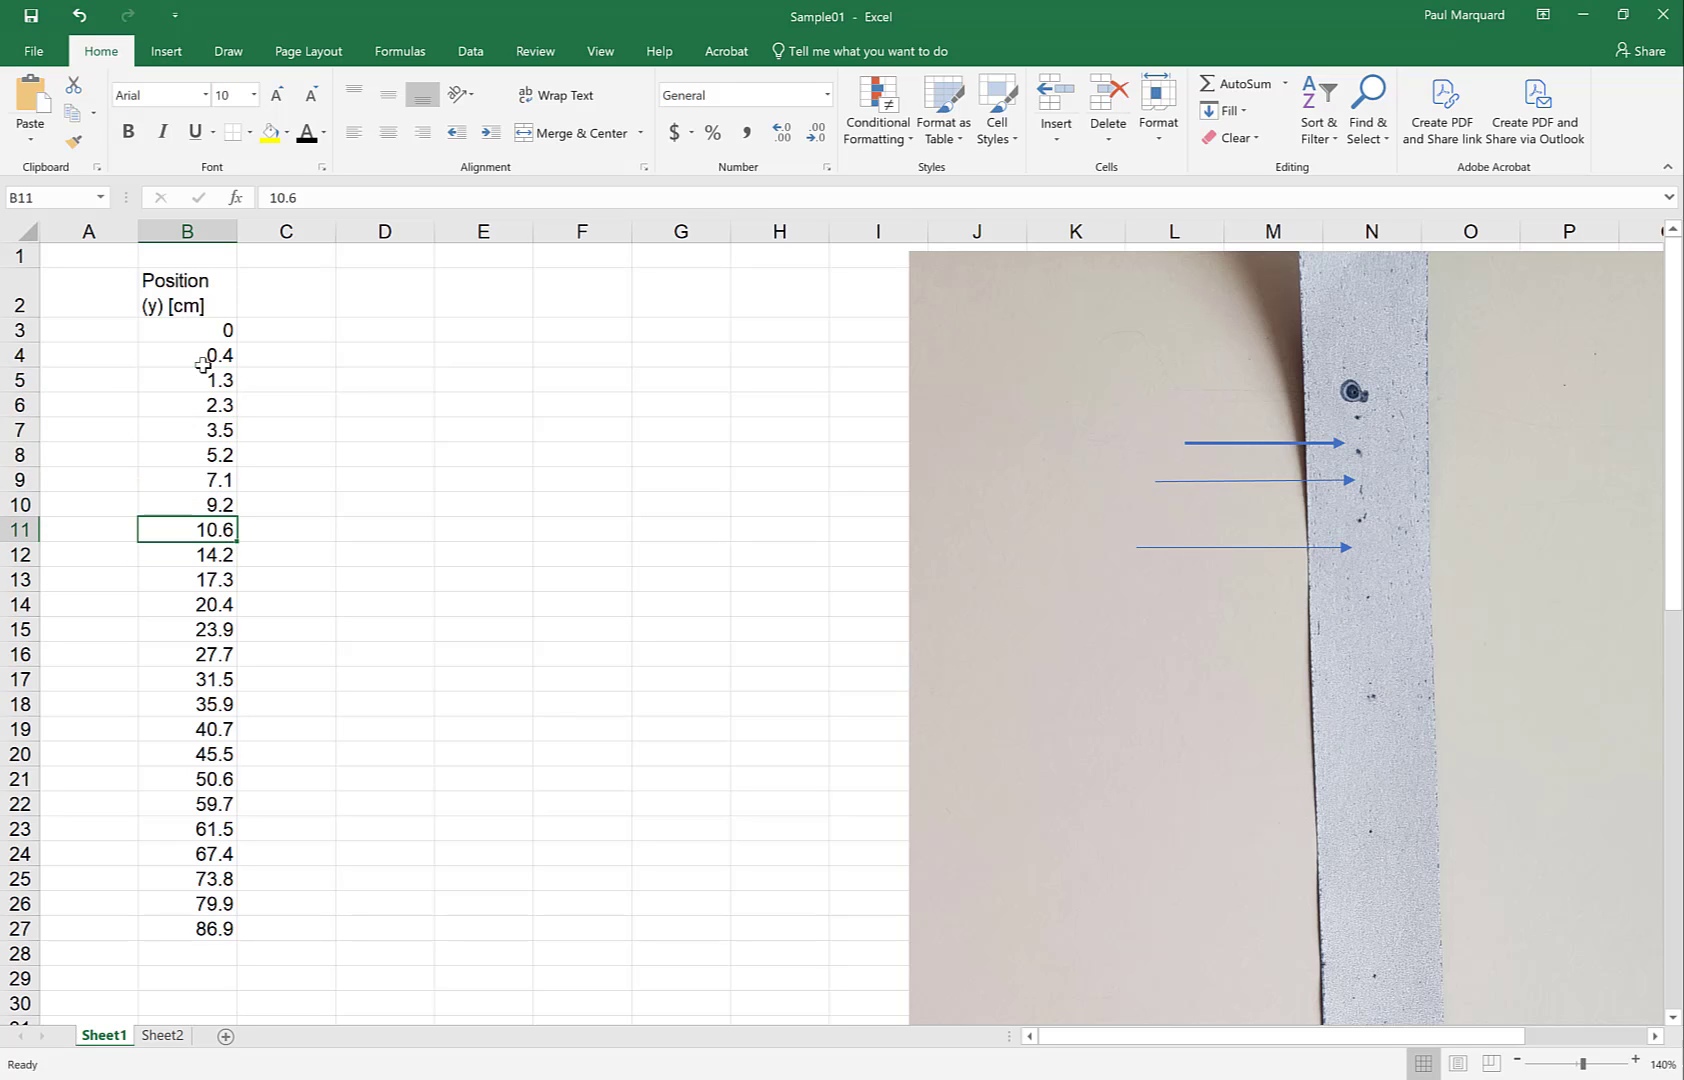
{"action": "key", "text": "Up"}
{"action": "key", "text": "Up"}
{"action": "key", "text": "Up"}
{"action": "key", "text": "Up"}
{"action": "key", "text": "Up"}
{"action": "key", "text": "Up"}
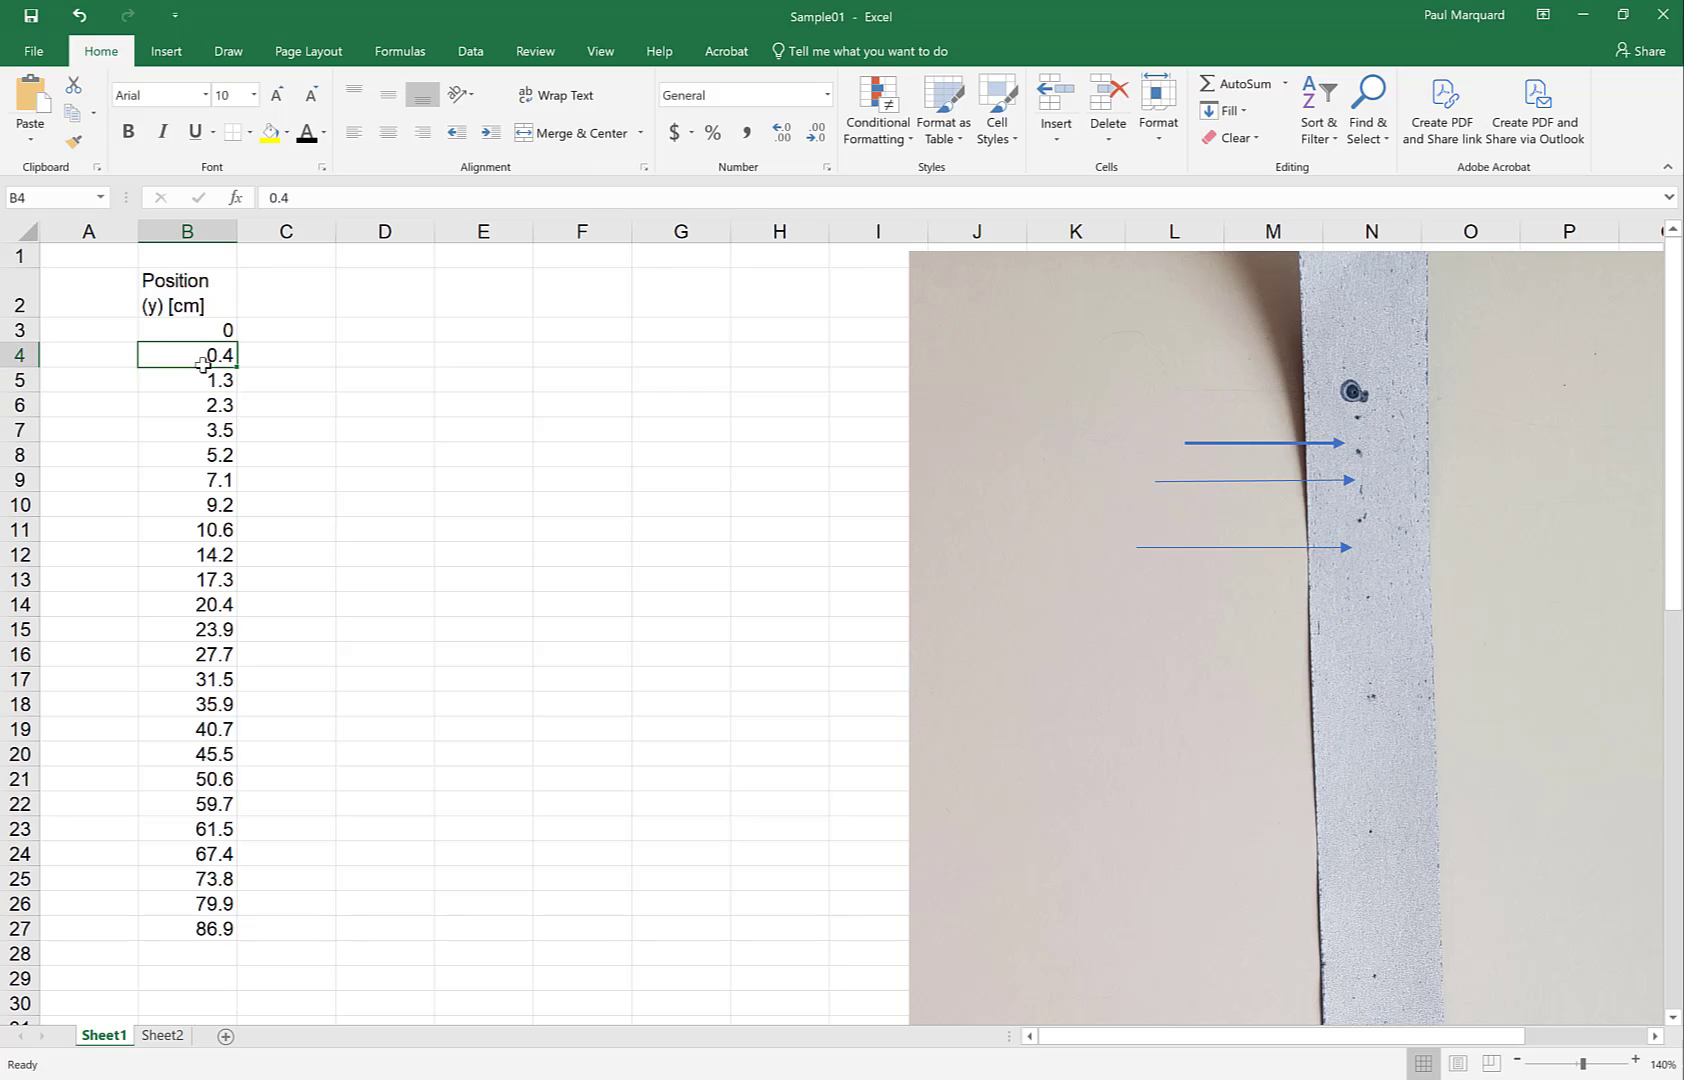
{"action": "key", "text": "Down"}
{"action": "key", "text": "Down"}
{"action": "key", "text": "Down"}
{"action": "key", "text": "Down"}
{"action": "key", "text": "Down"}
{"action": "key", "text": "Down"}
{"action": "key", "text": "Down"}
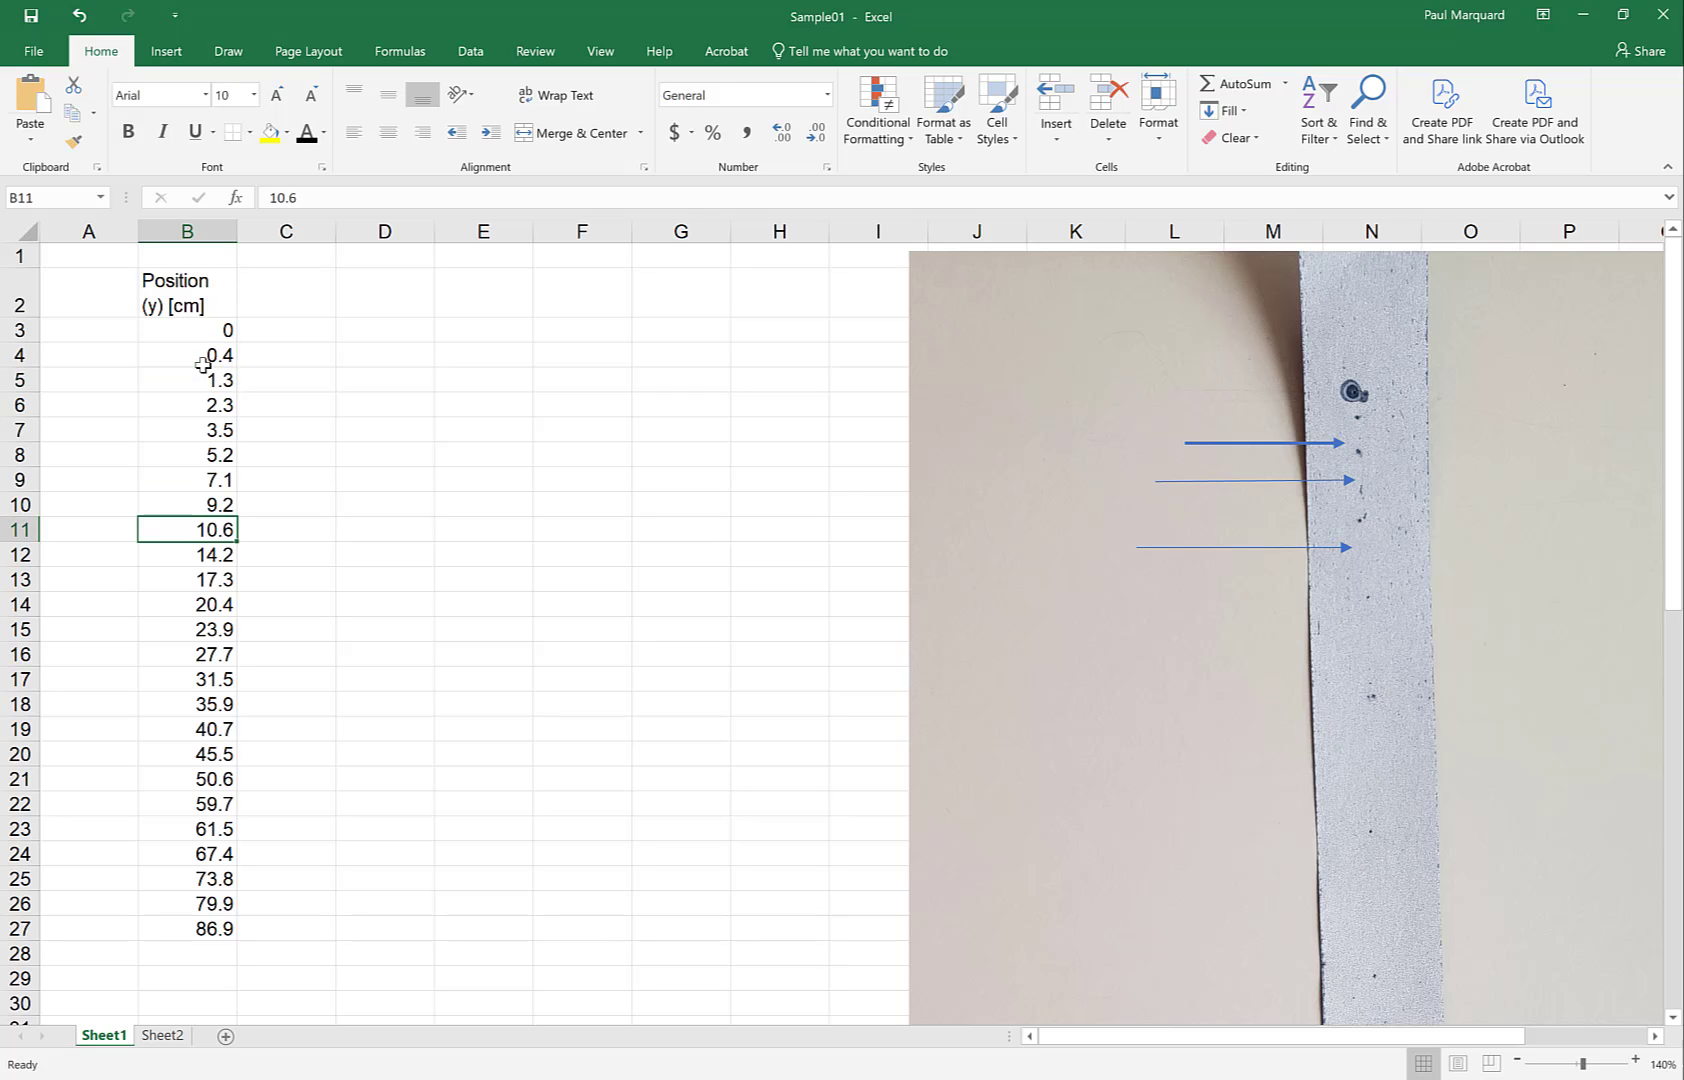
{"action": "left_click", "coordinate": [185, 233]}
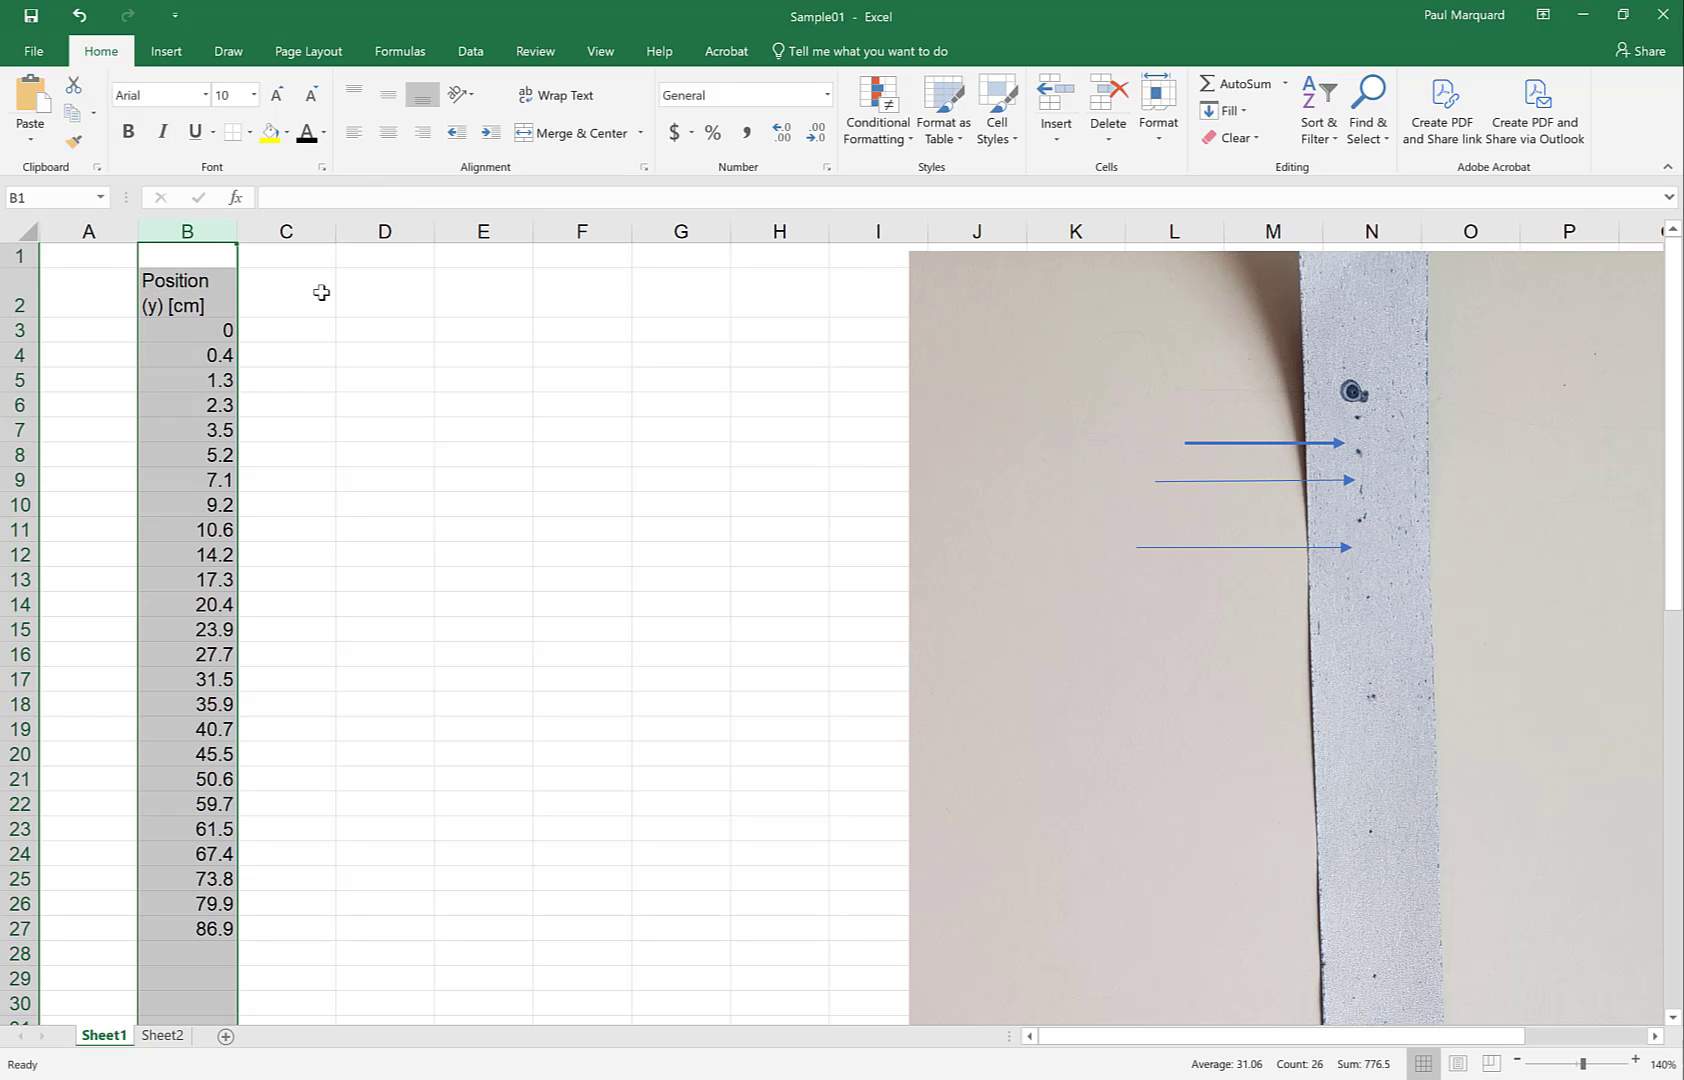
{"action": "left_click", "coordinate": [387, 141]}
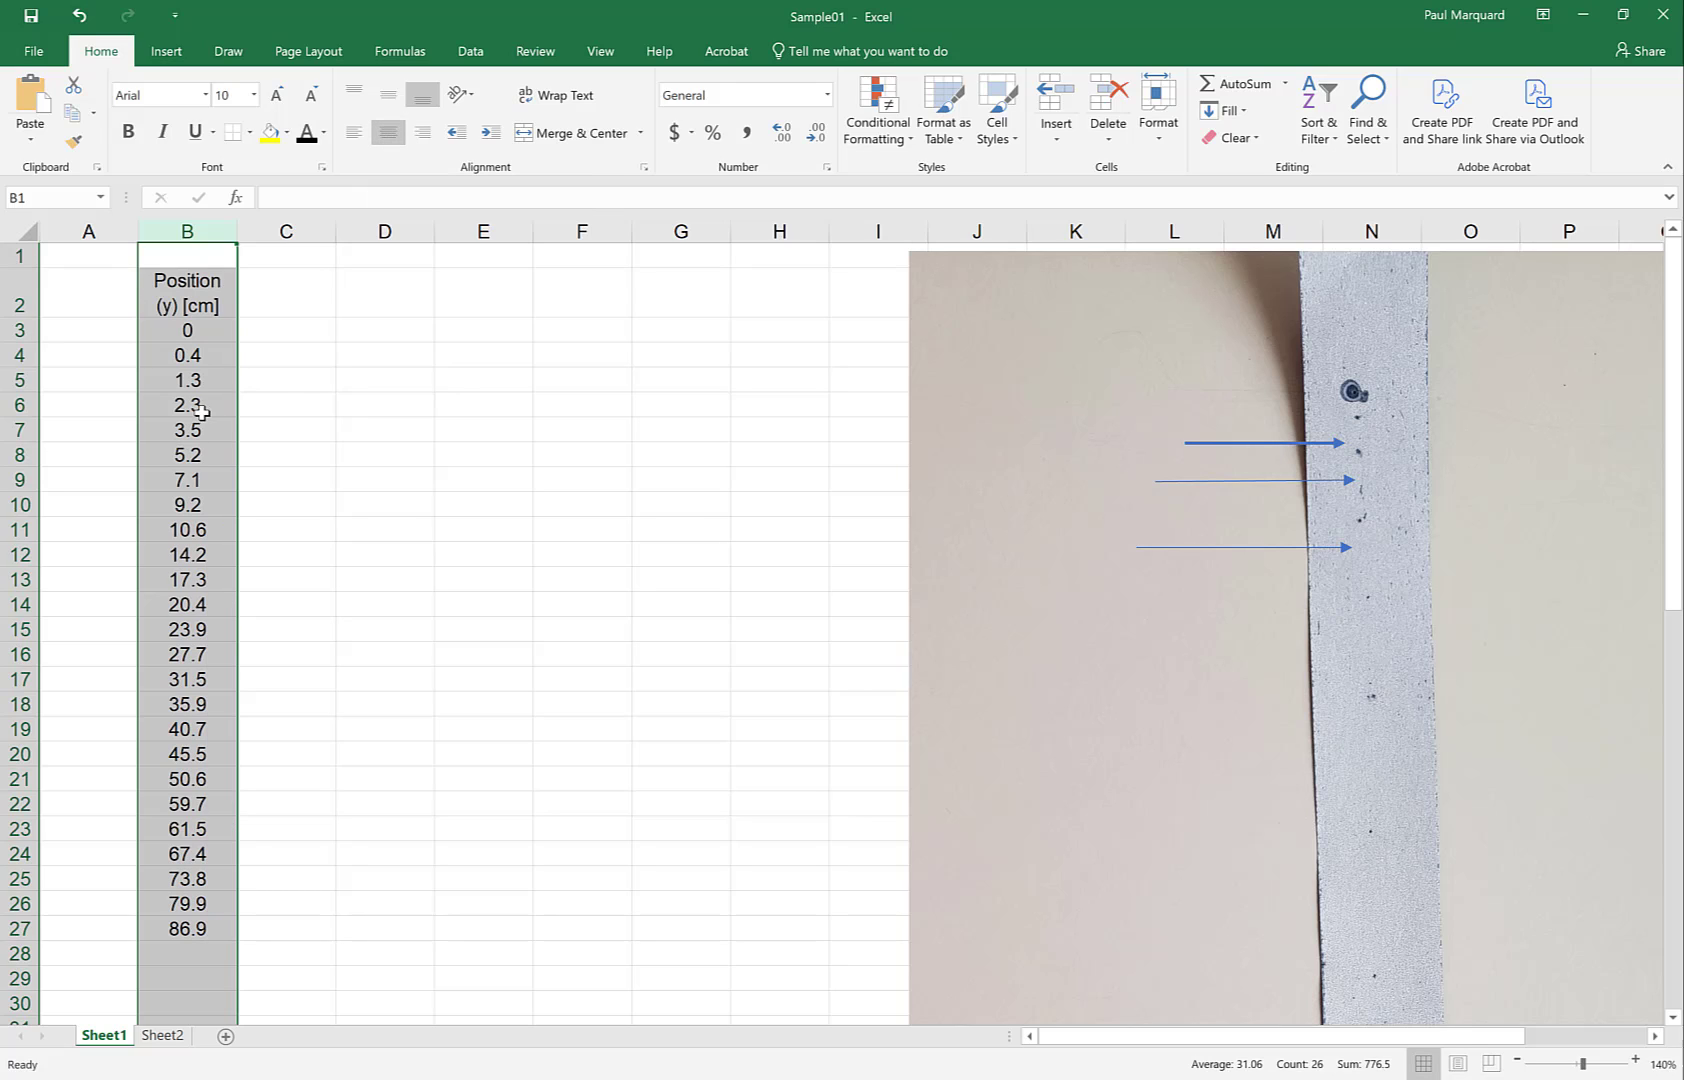
Enter the two-line heading 'Time' / '(t) [s]' in cell A2
{"action": "left_click", "coordinate": [83, 300]}
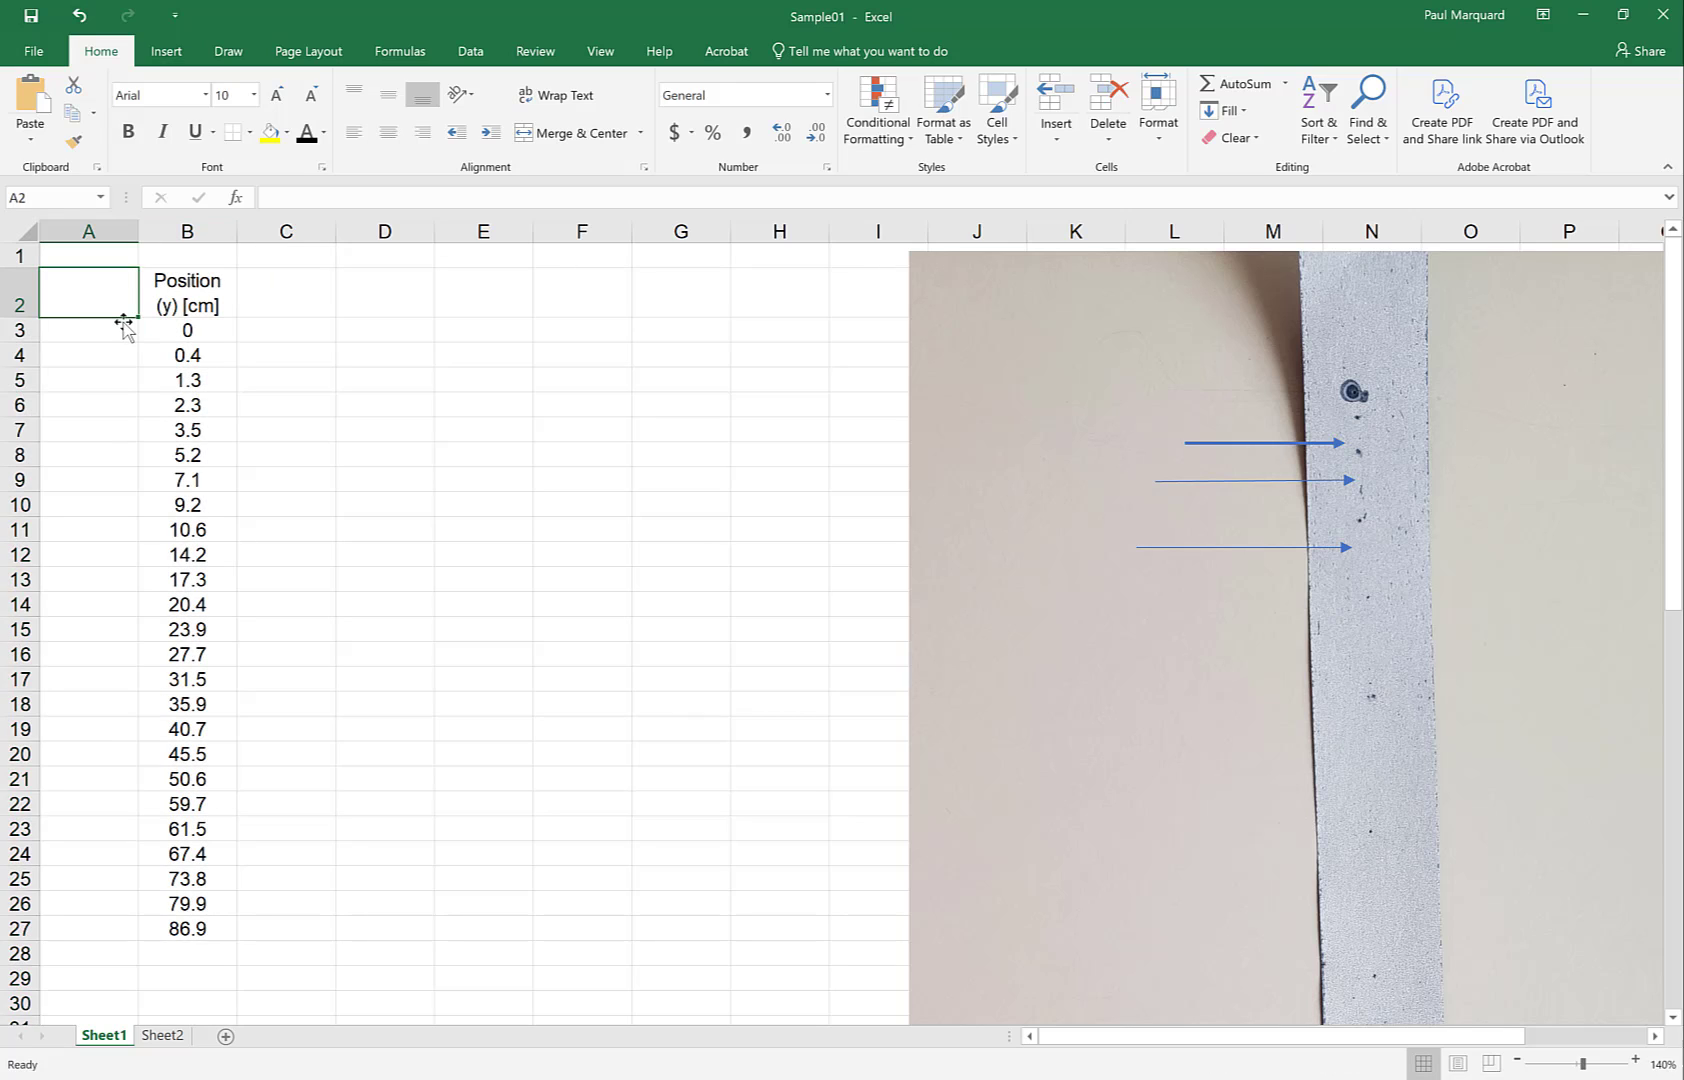
{"action": "type", "text": "Time"}
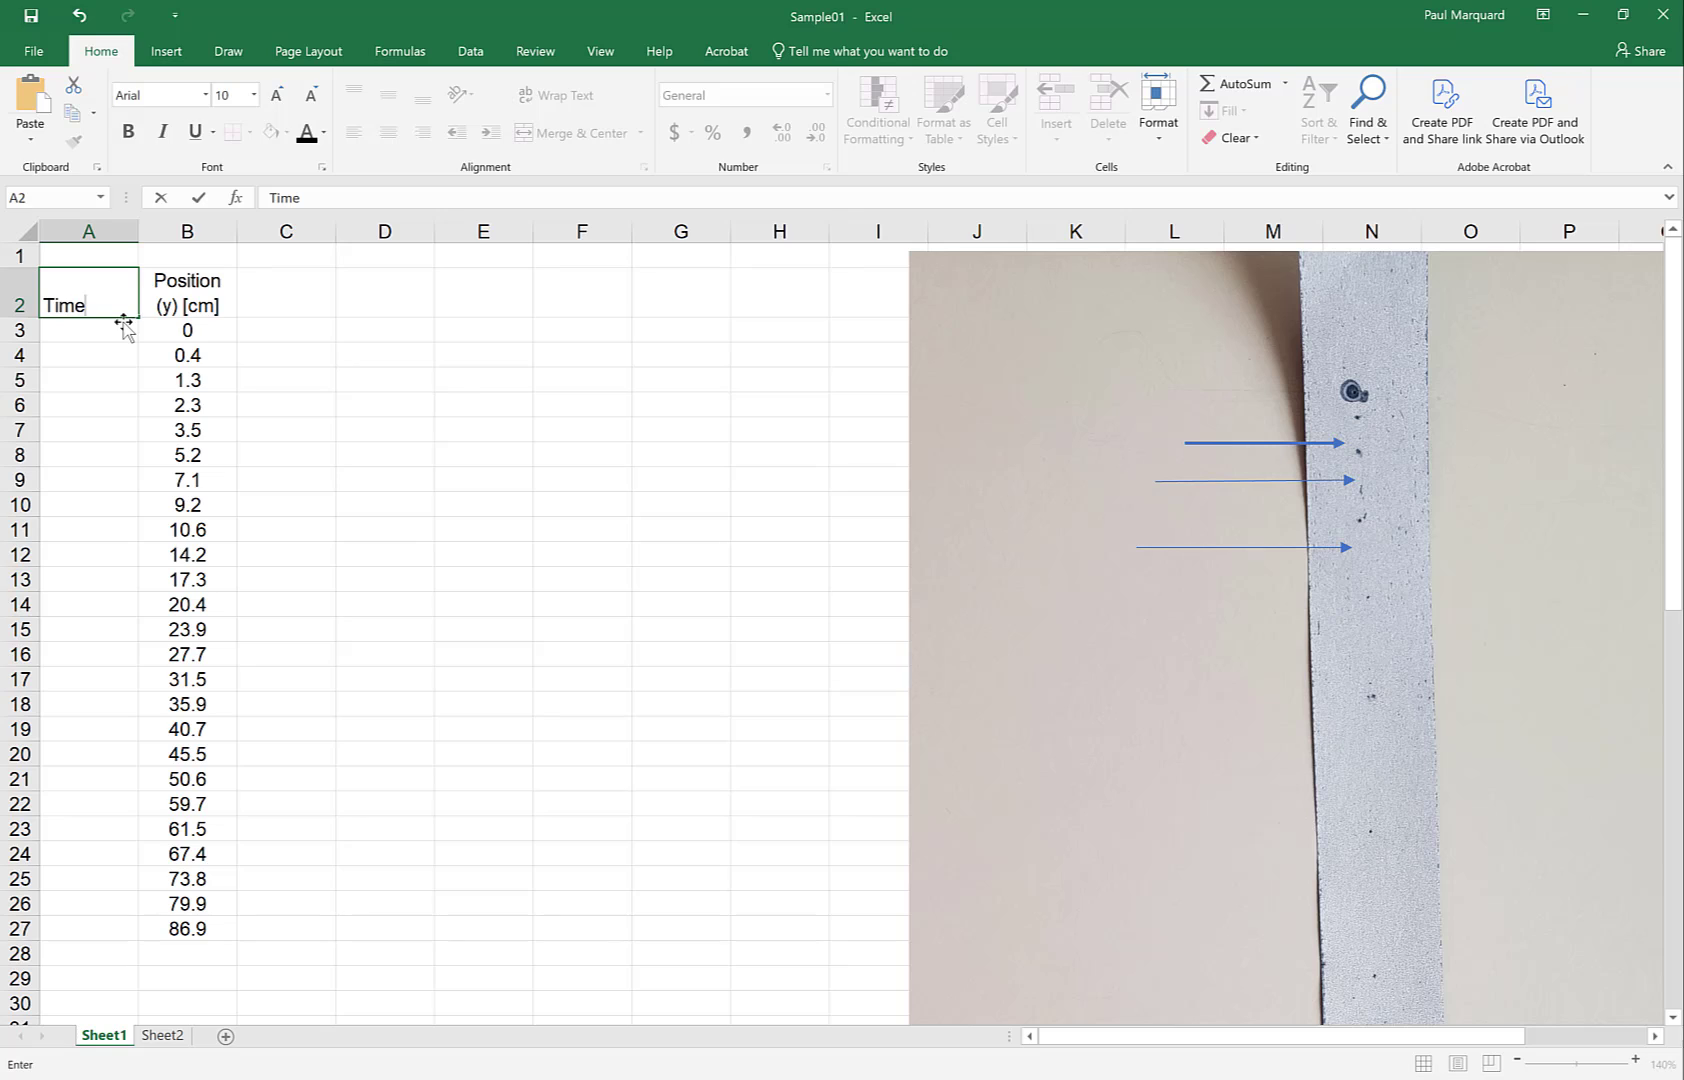
{"action": "key", "text": "alt+Return"}
{"action": "type", "text": "(t) [s]"}
{"action": "key", "text": "Return"}
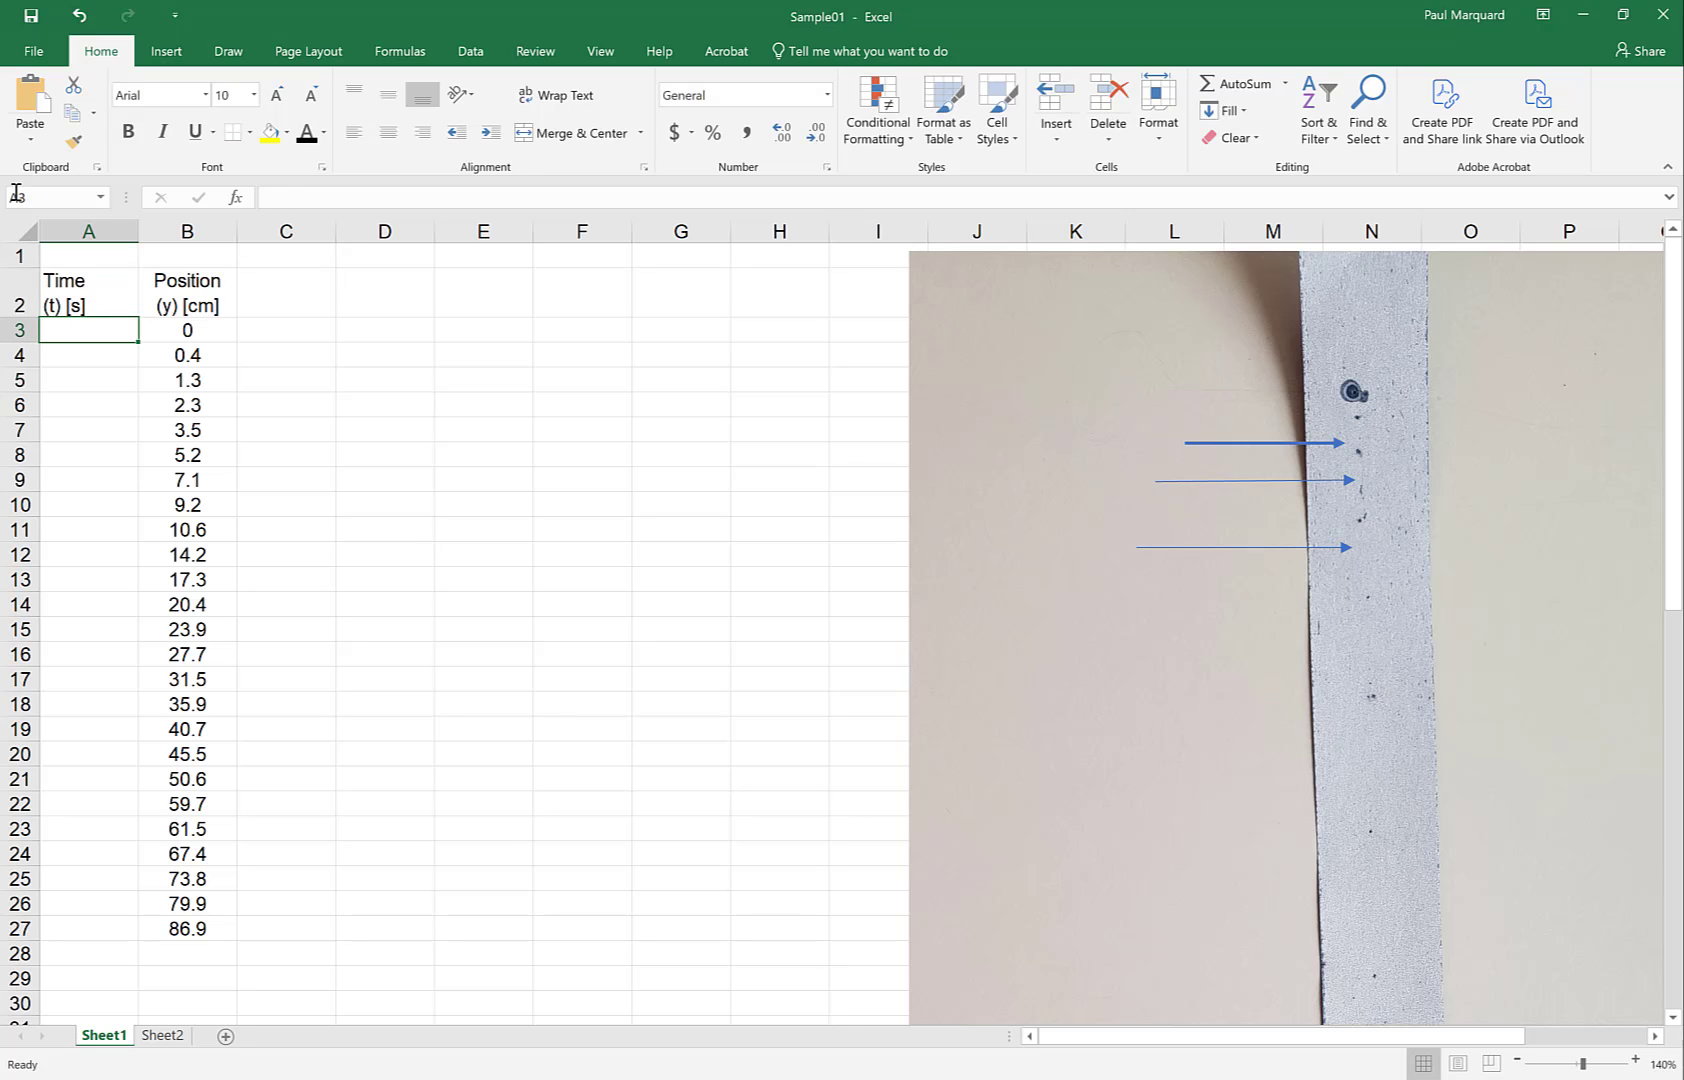
Enter 0 as the first Time value in A3, then reselect the A2 heading
{"action": "left_click", "coordinate": [91, 231]}
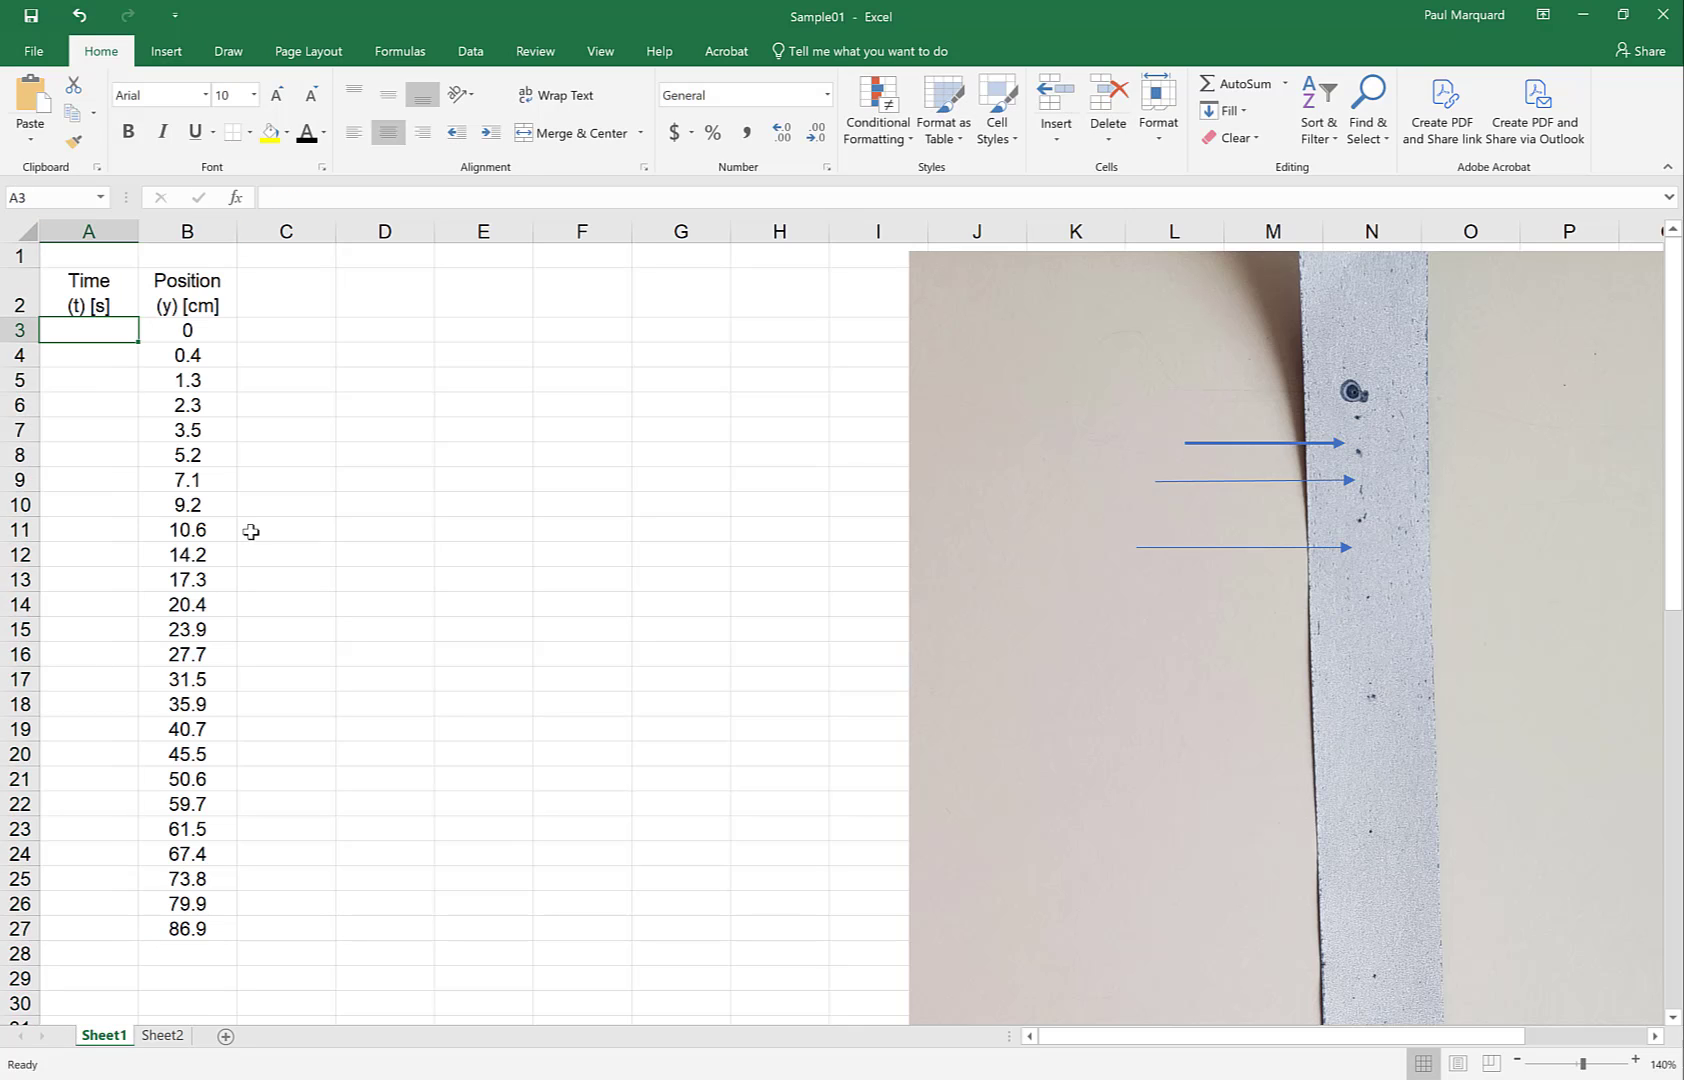
{"action": "type", "text": "0"}
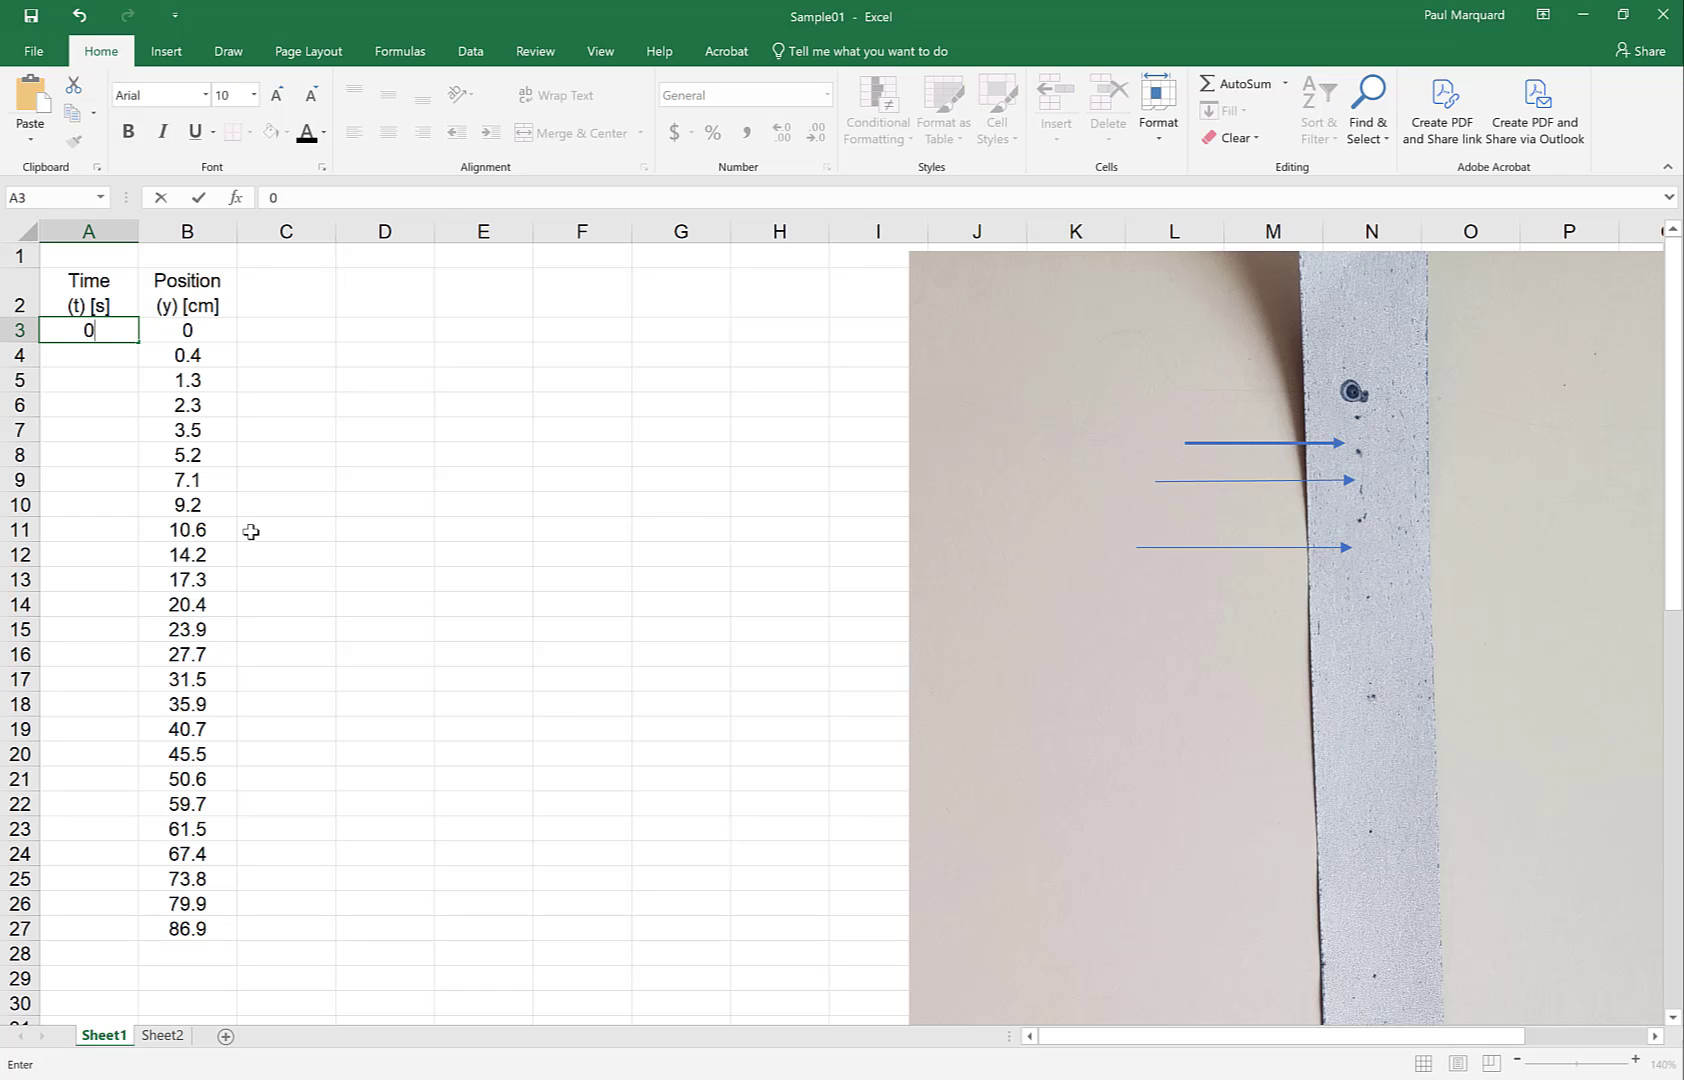
{"action": "key", "text": "Return"}
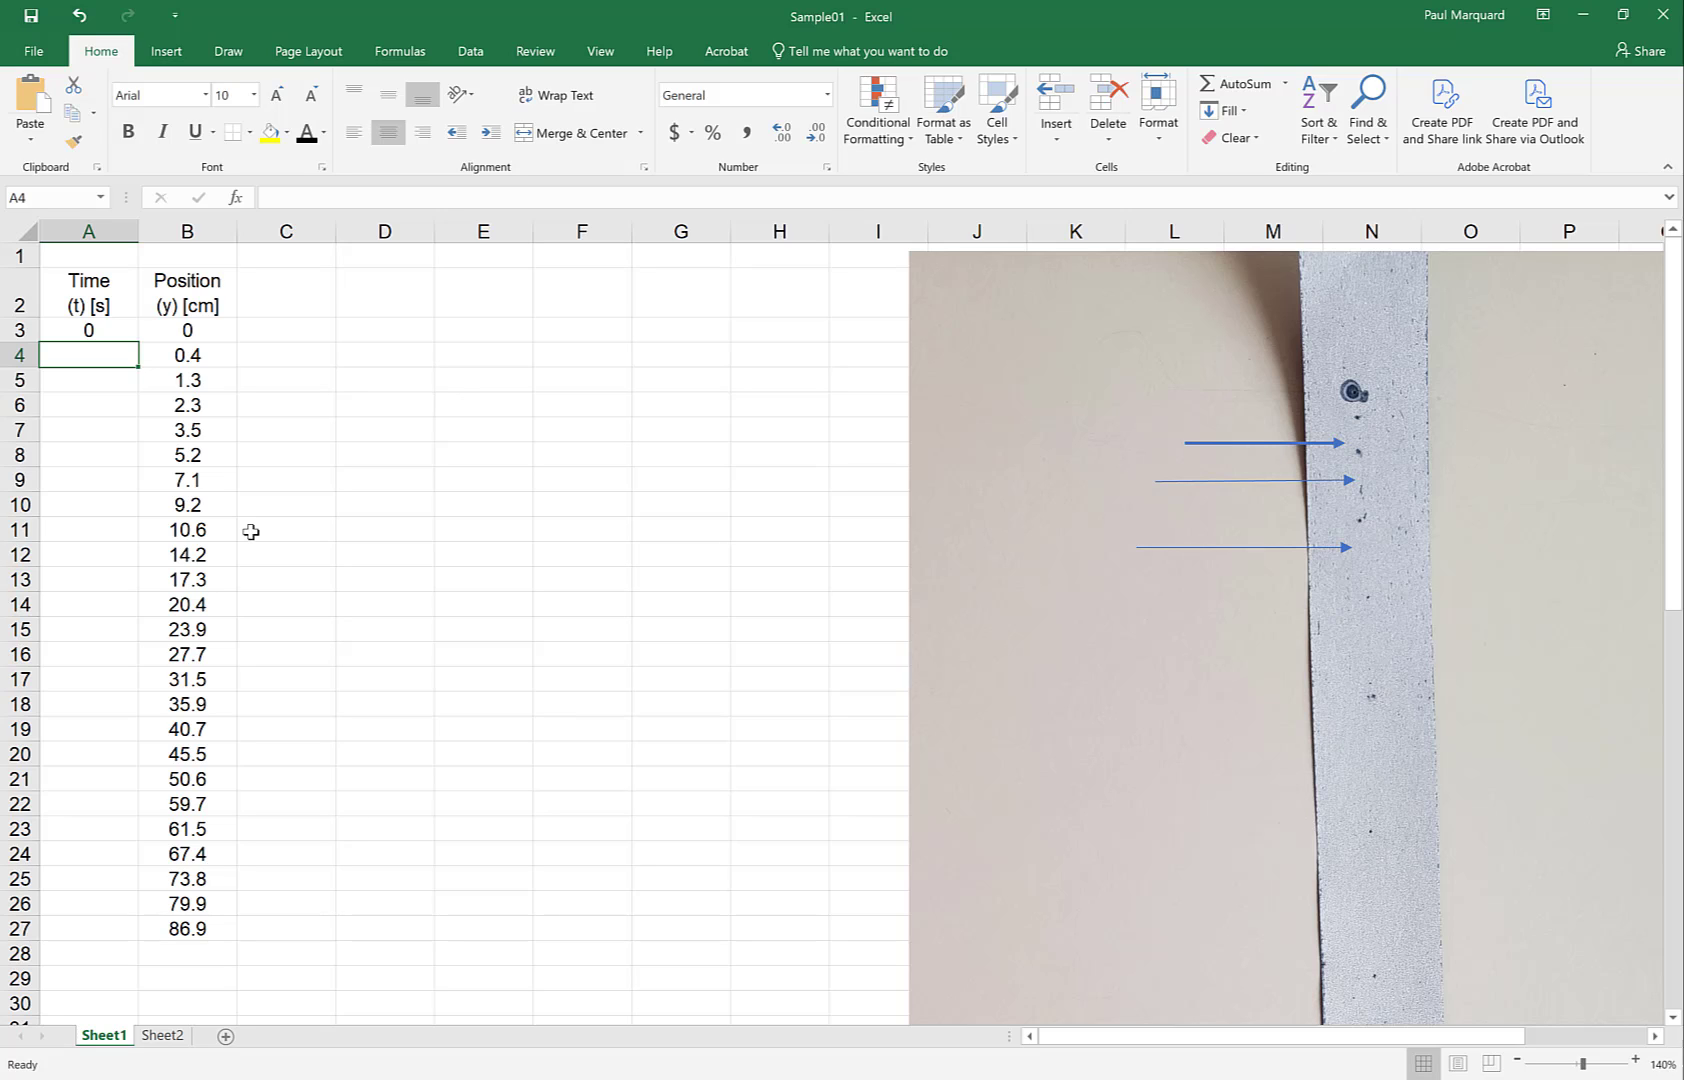
{"action": "left_click", "coordinate": [81, 303]}
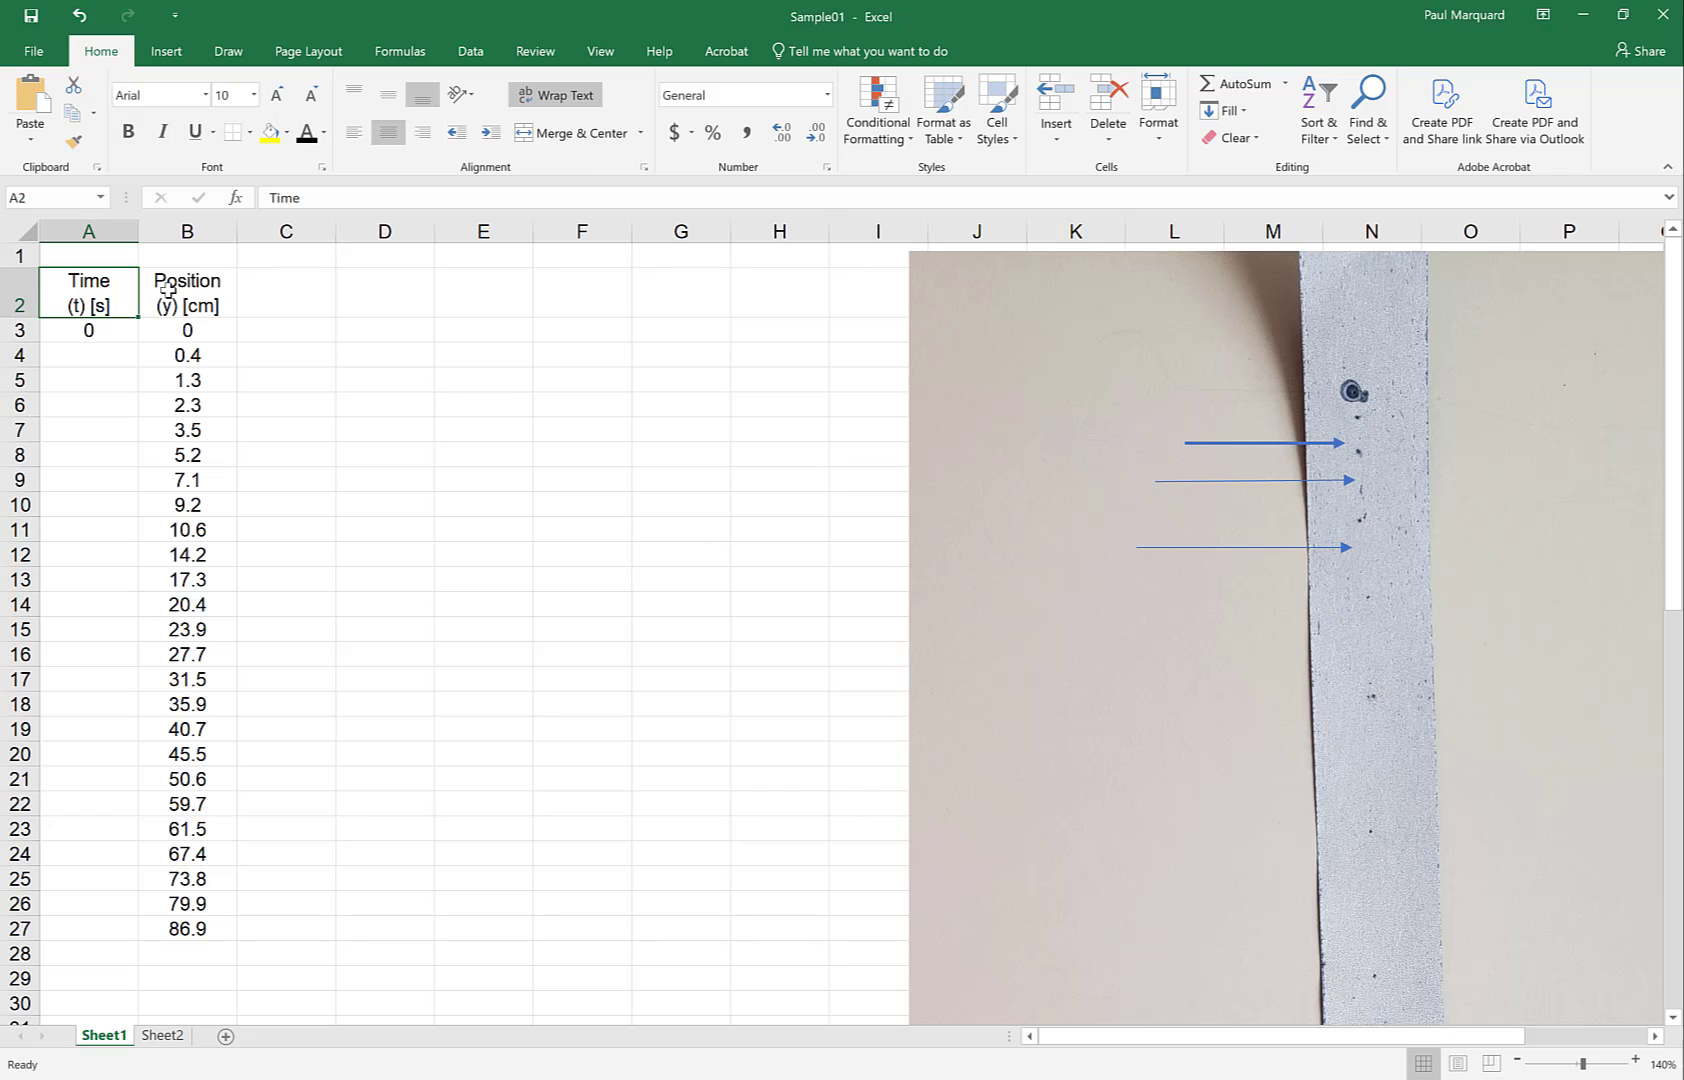
Type 1/60 on the second line of the A2 heading, then delete it again
{"action": "left_click", "coordinate": [315, 197]}
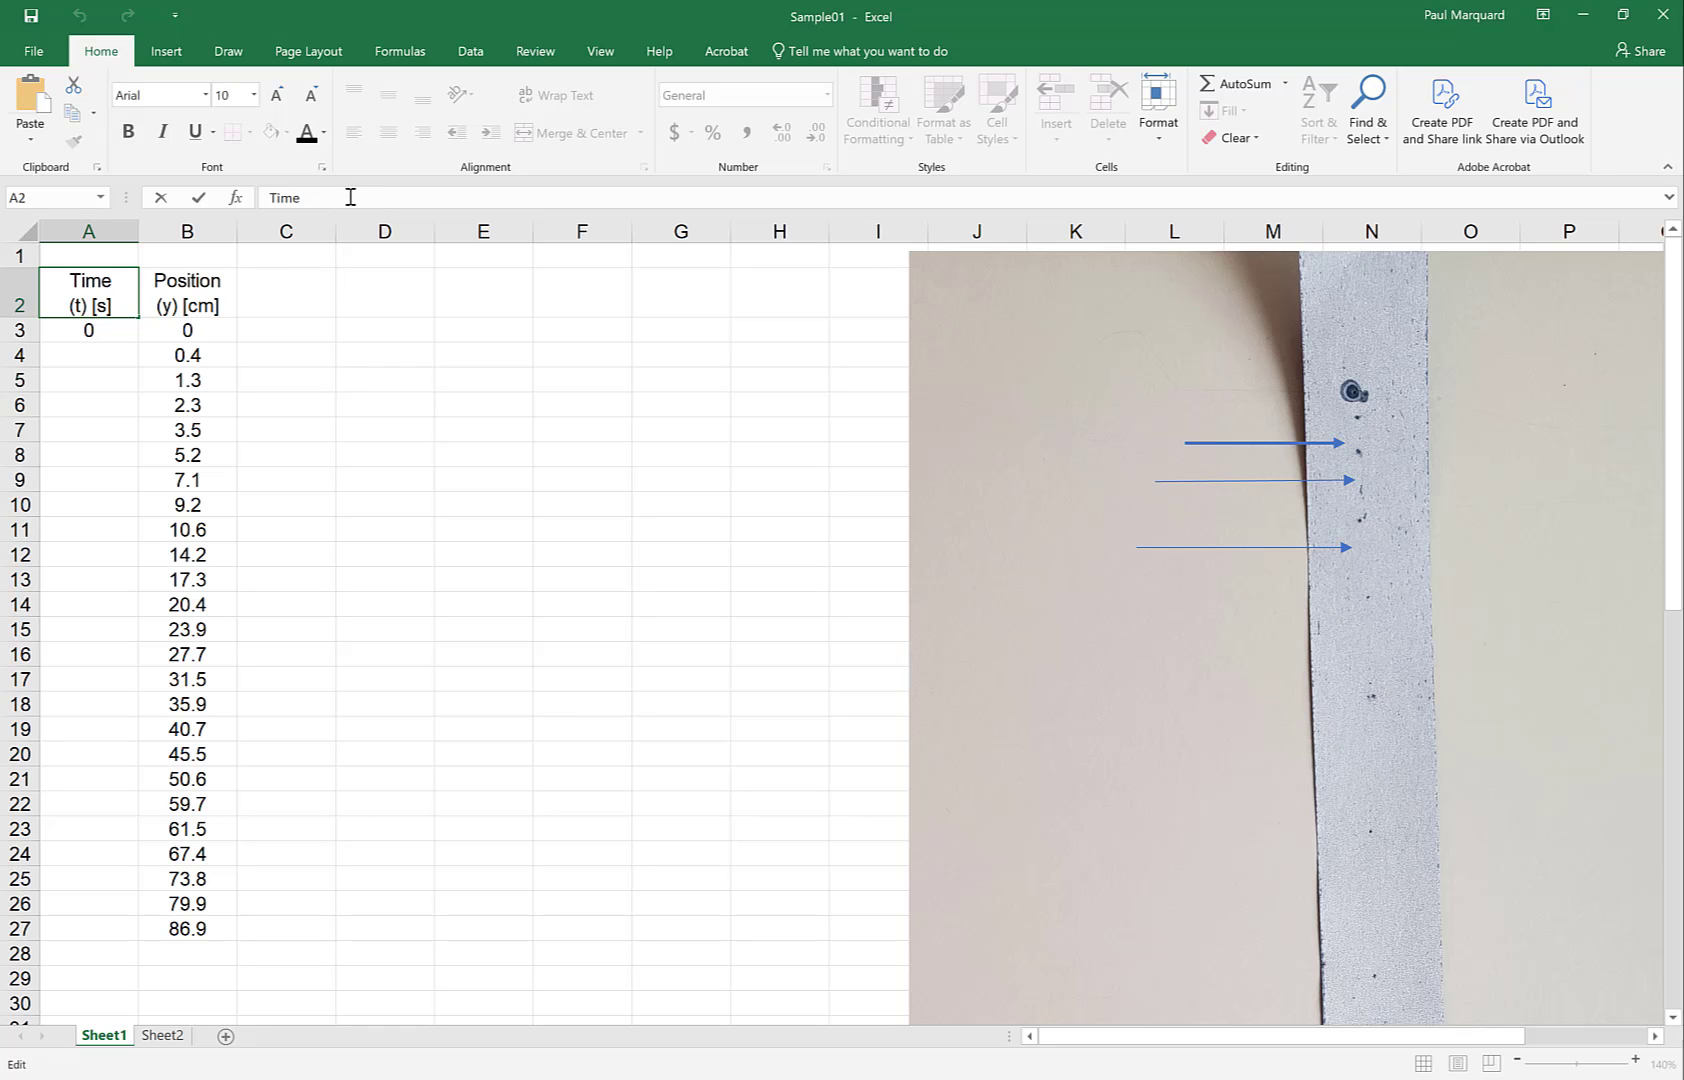
{"action": "key", "text": "Down"}
{"action": "type", "text": "1/60"}
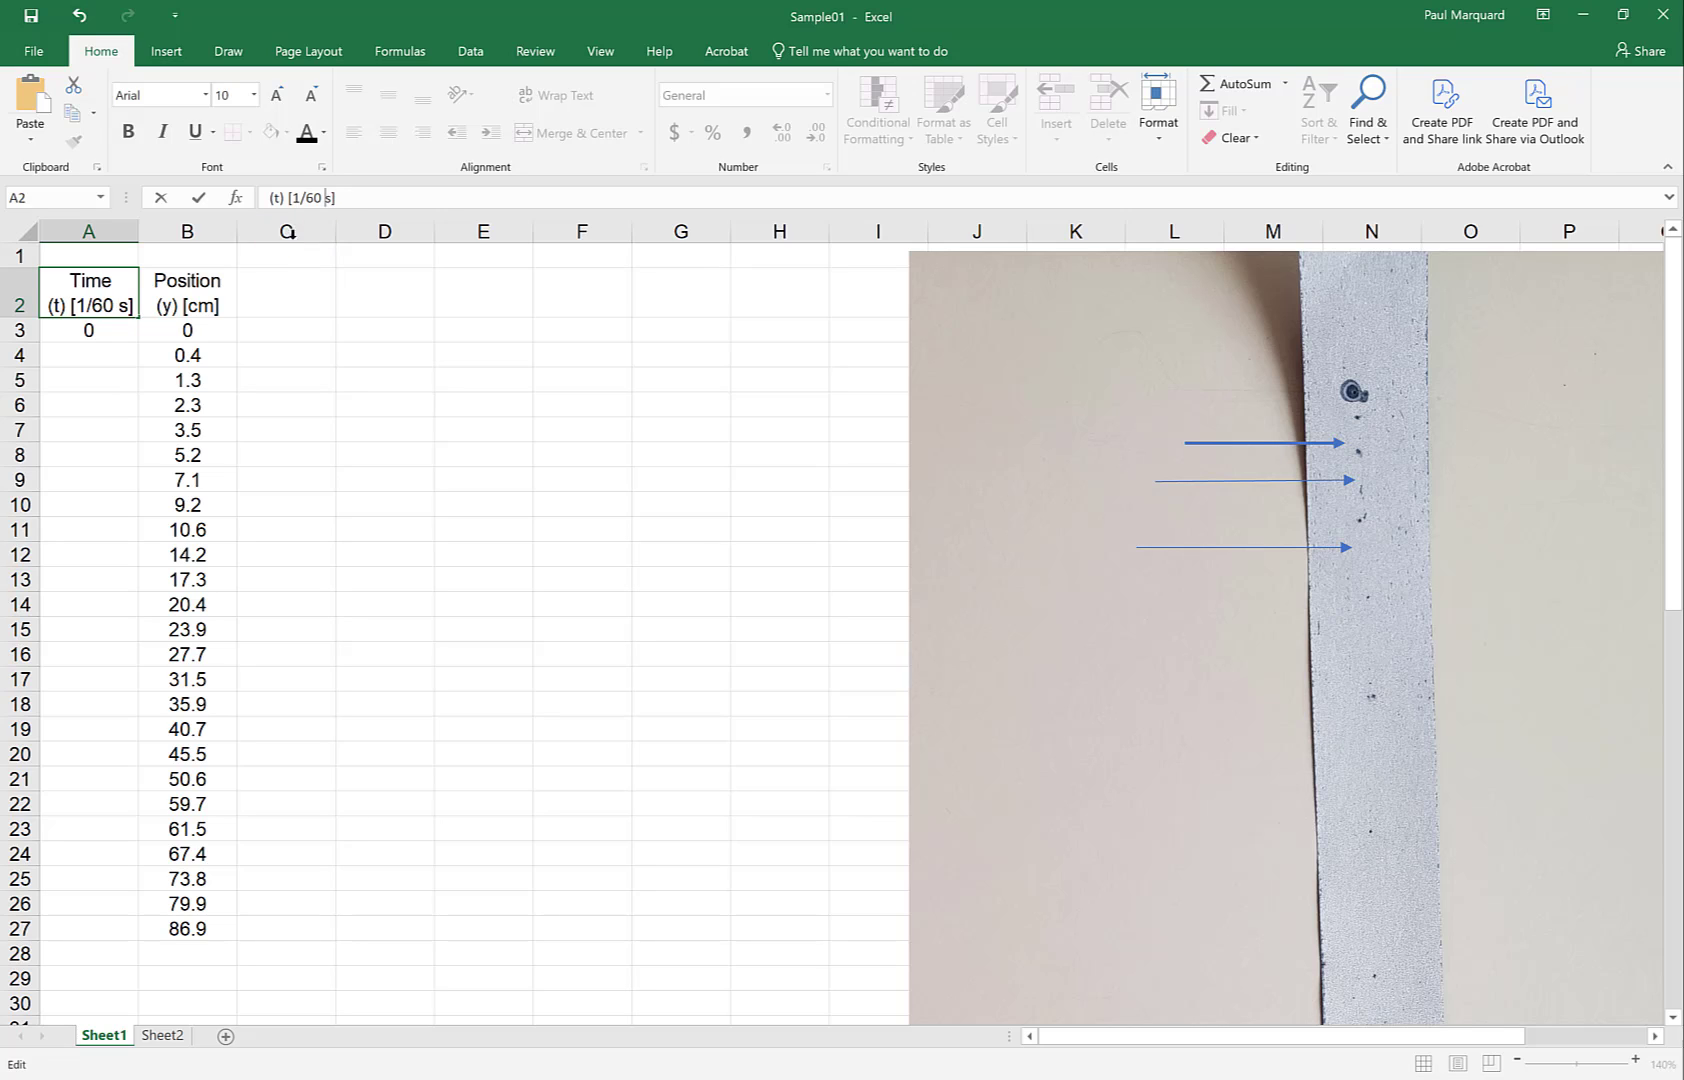
{"action": "left_click_drag", "start_coordinate": [296, 199], "coordinate": [323, 199]}
{"action": "key", "text": "BackSpace"}
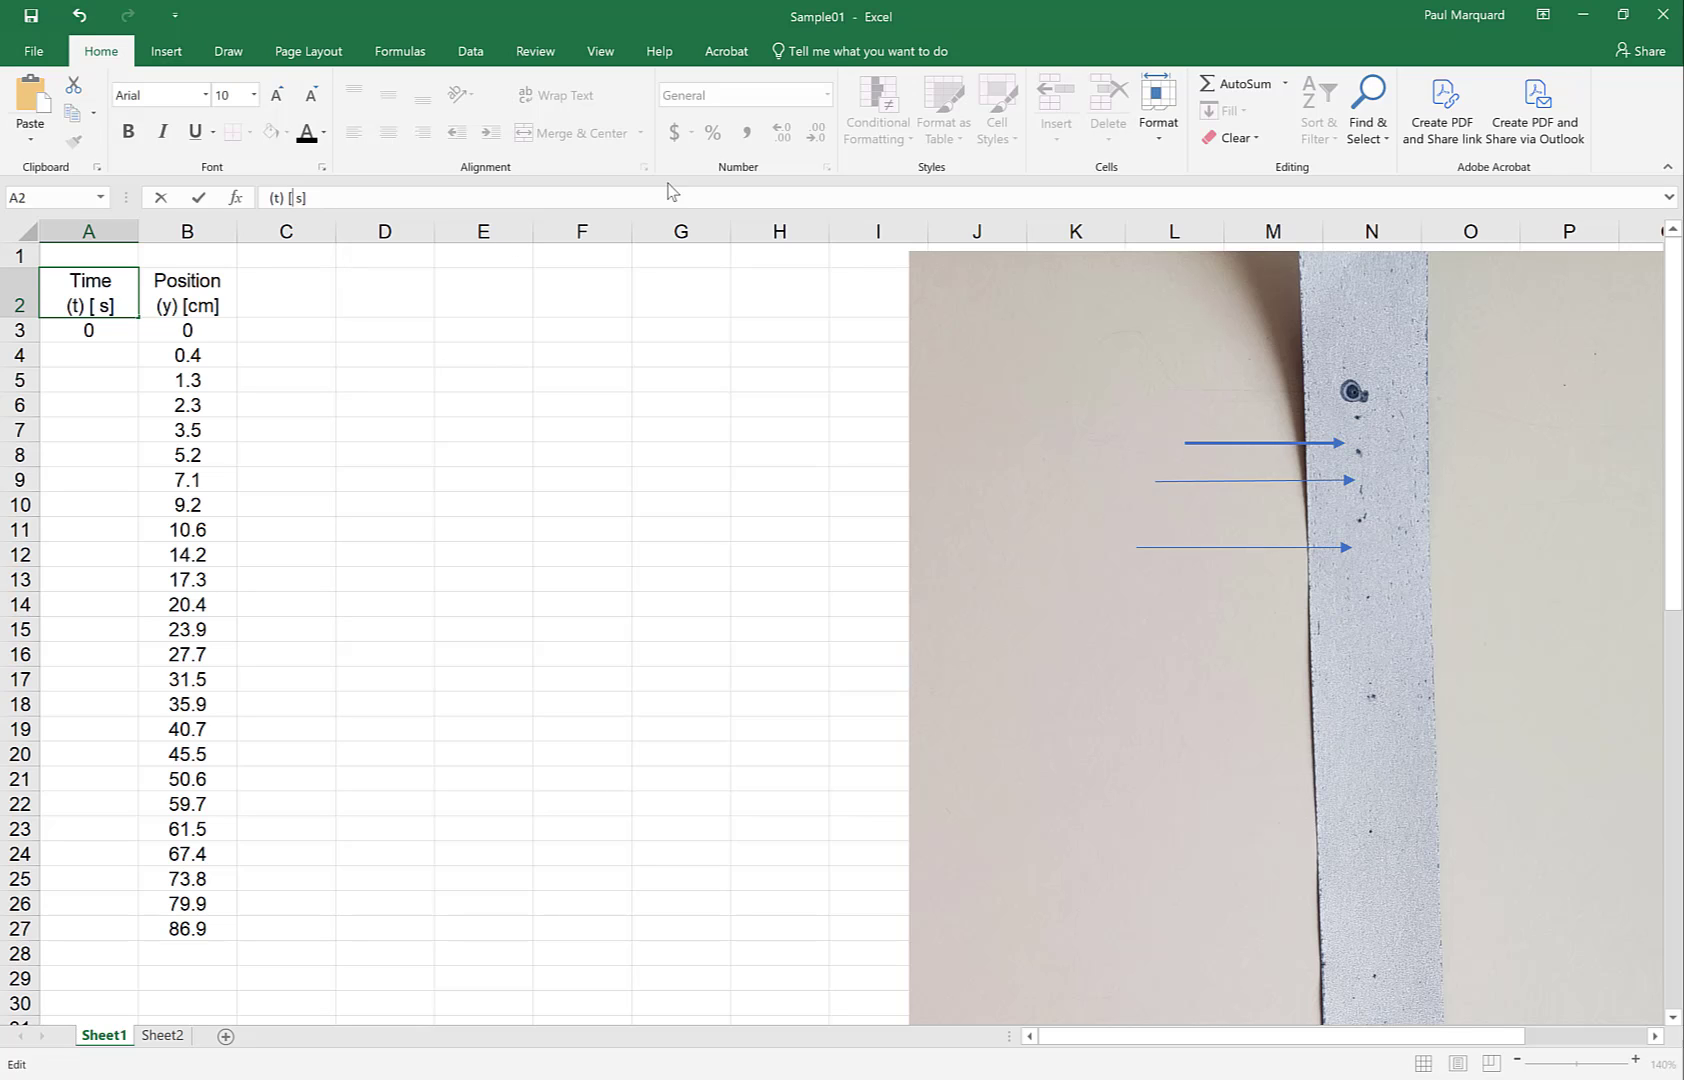
Finish the A2 heading's unit so it reads '(t) [1/60 s]'
{"action": "left_click", "coordinate": [176, 60]}
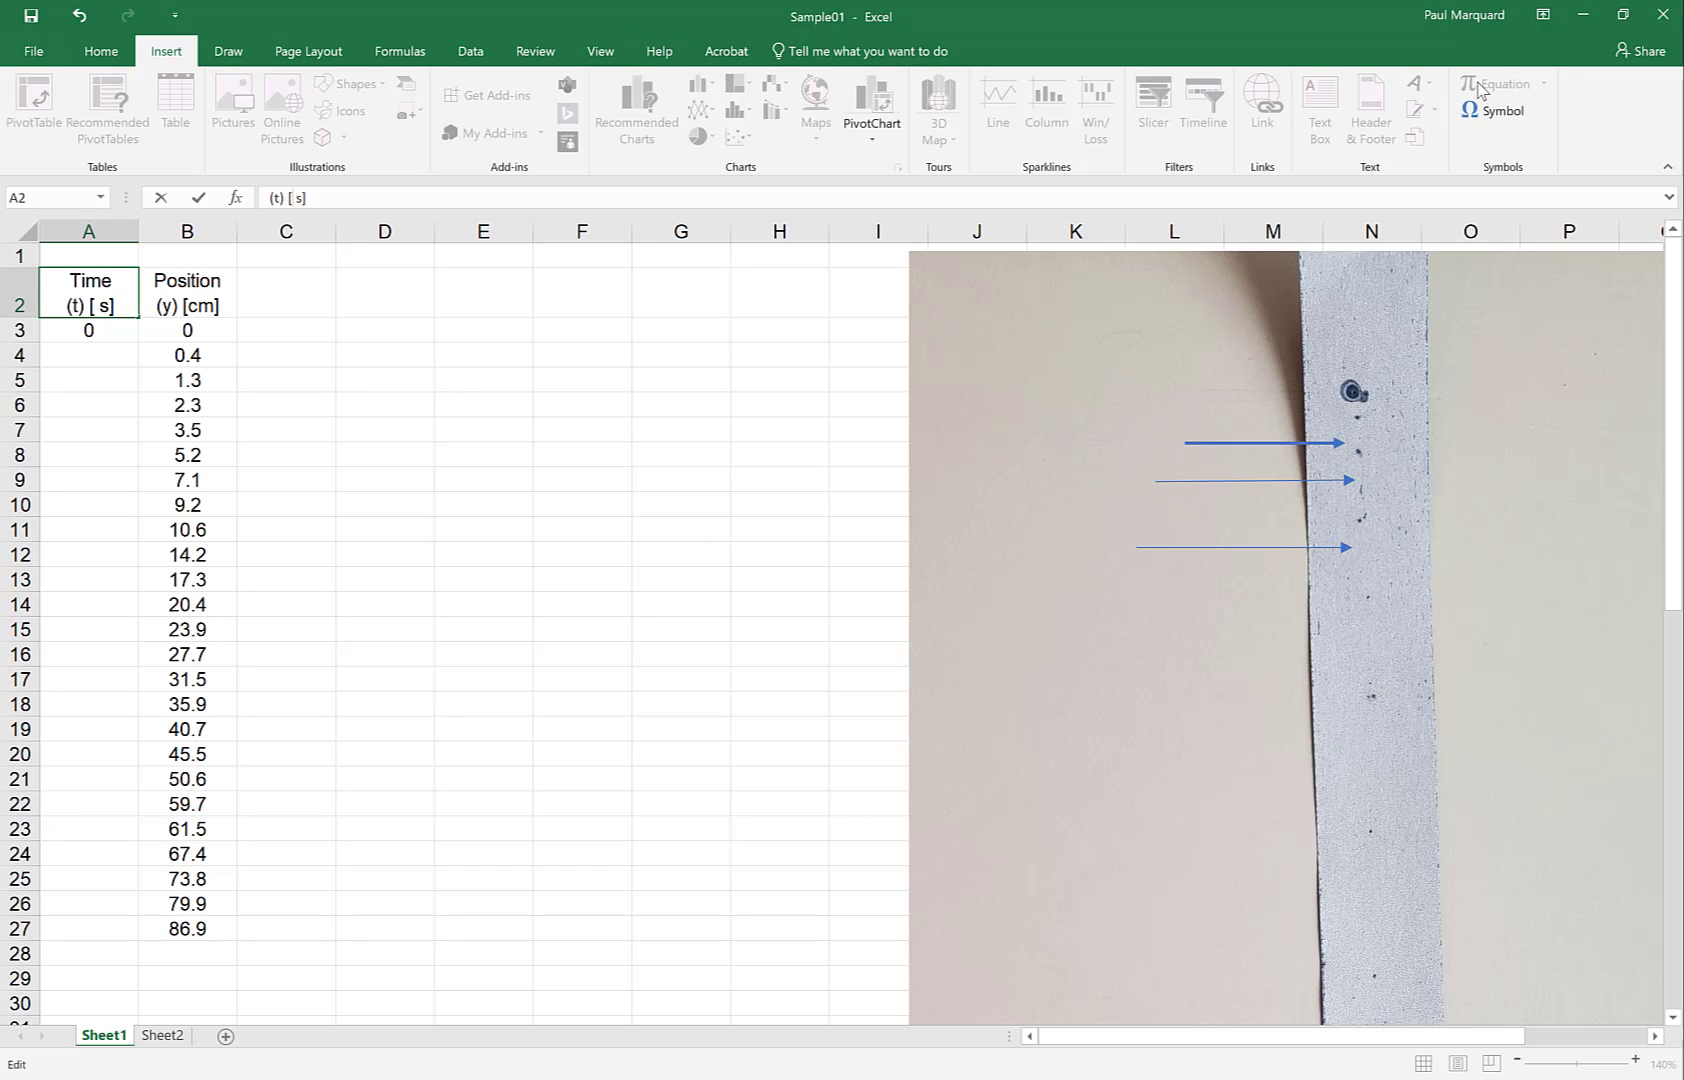
{"action": "type", "text": "1/60"}
{"action": "left_click", "coordinate": [72, 329]}
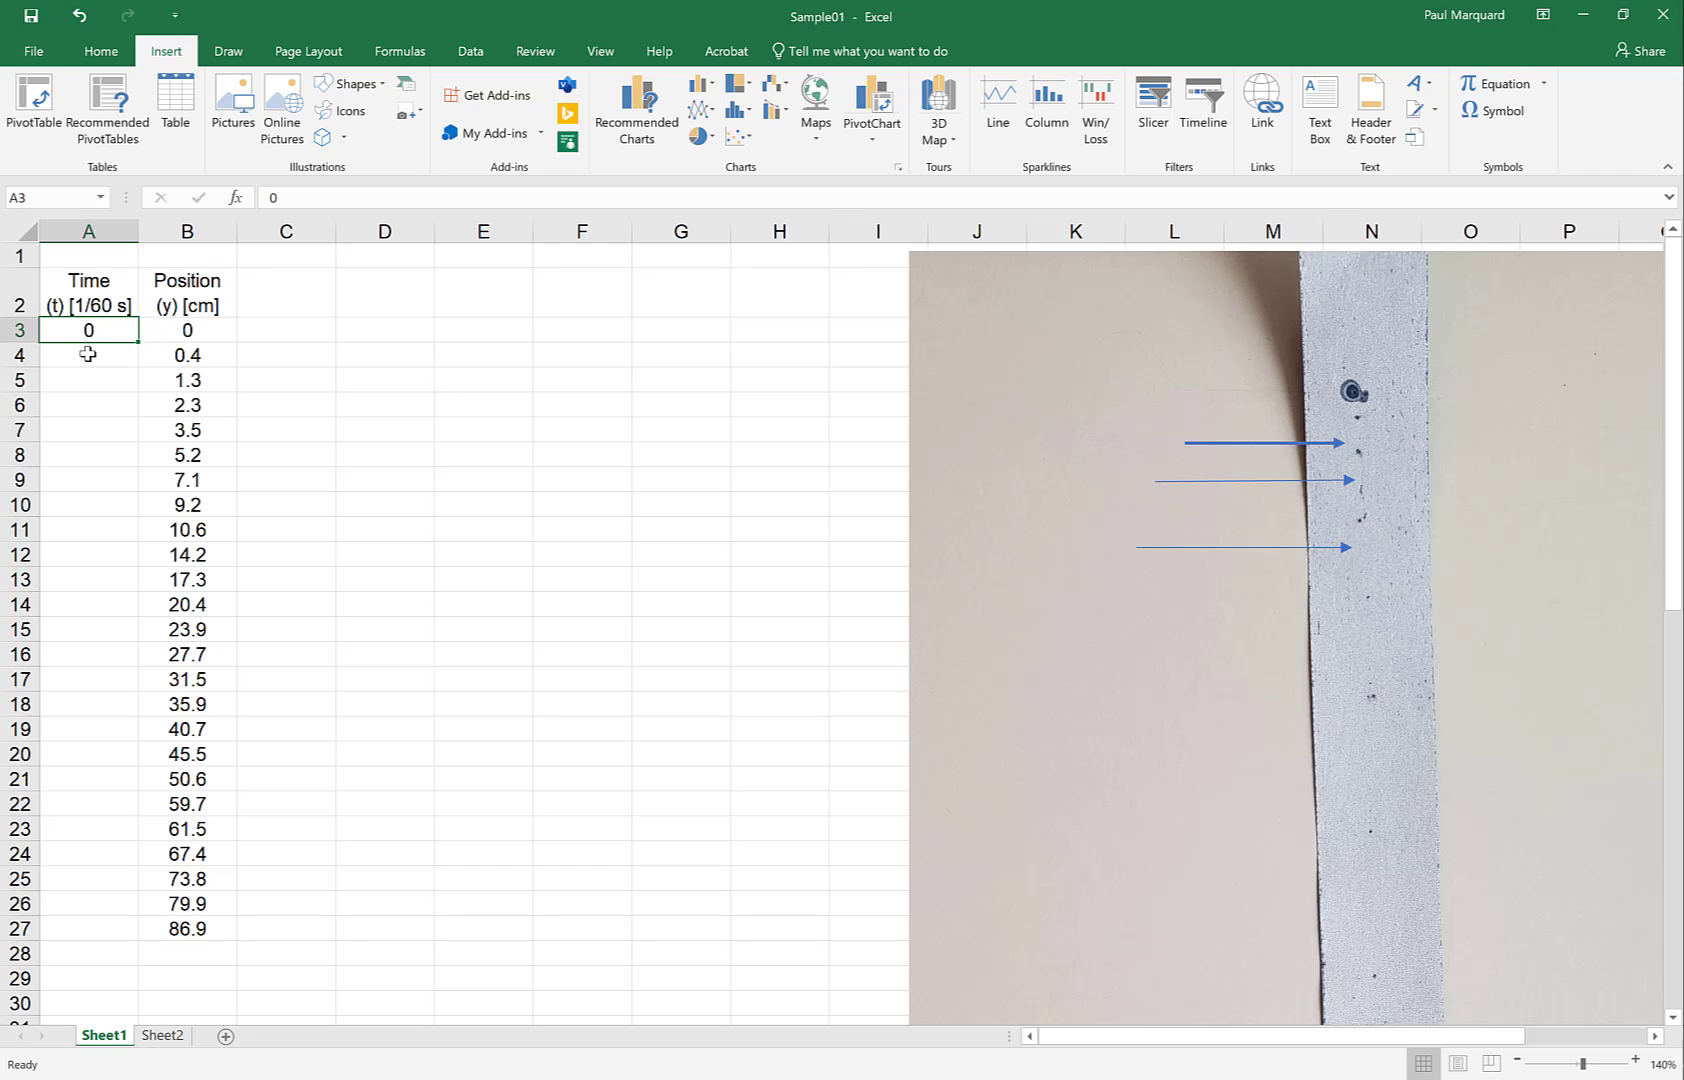
Enter Time values 1, 2 and 3 in A4:A6, then select A3:A4
{"action": "left_click", "coordinate": [88, 354]}
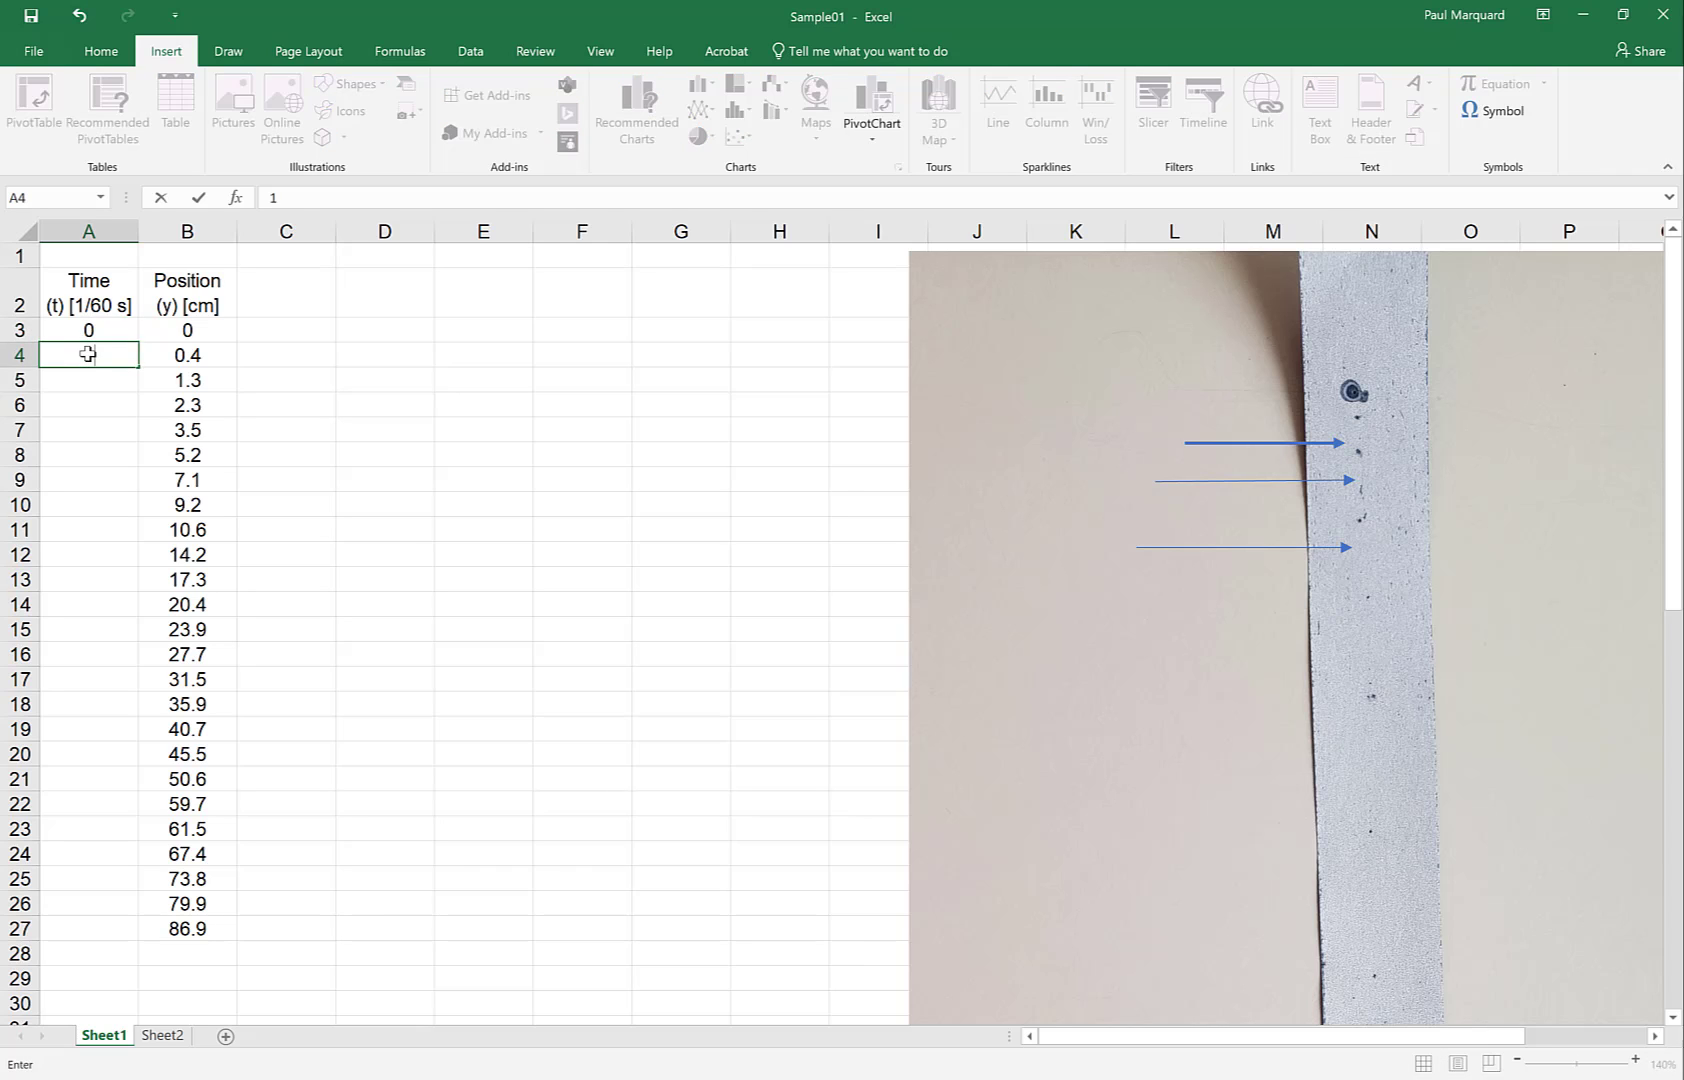
{"action": "type", "text": "1"}
{"action": "key", "text": "Return"}
{"action": "type", "text": "2"}
{"action": "key", "text": "Return"}
{"action": "type", "text": "3"}
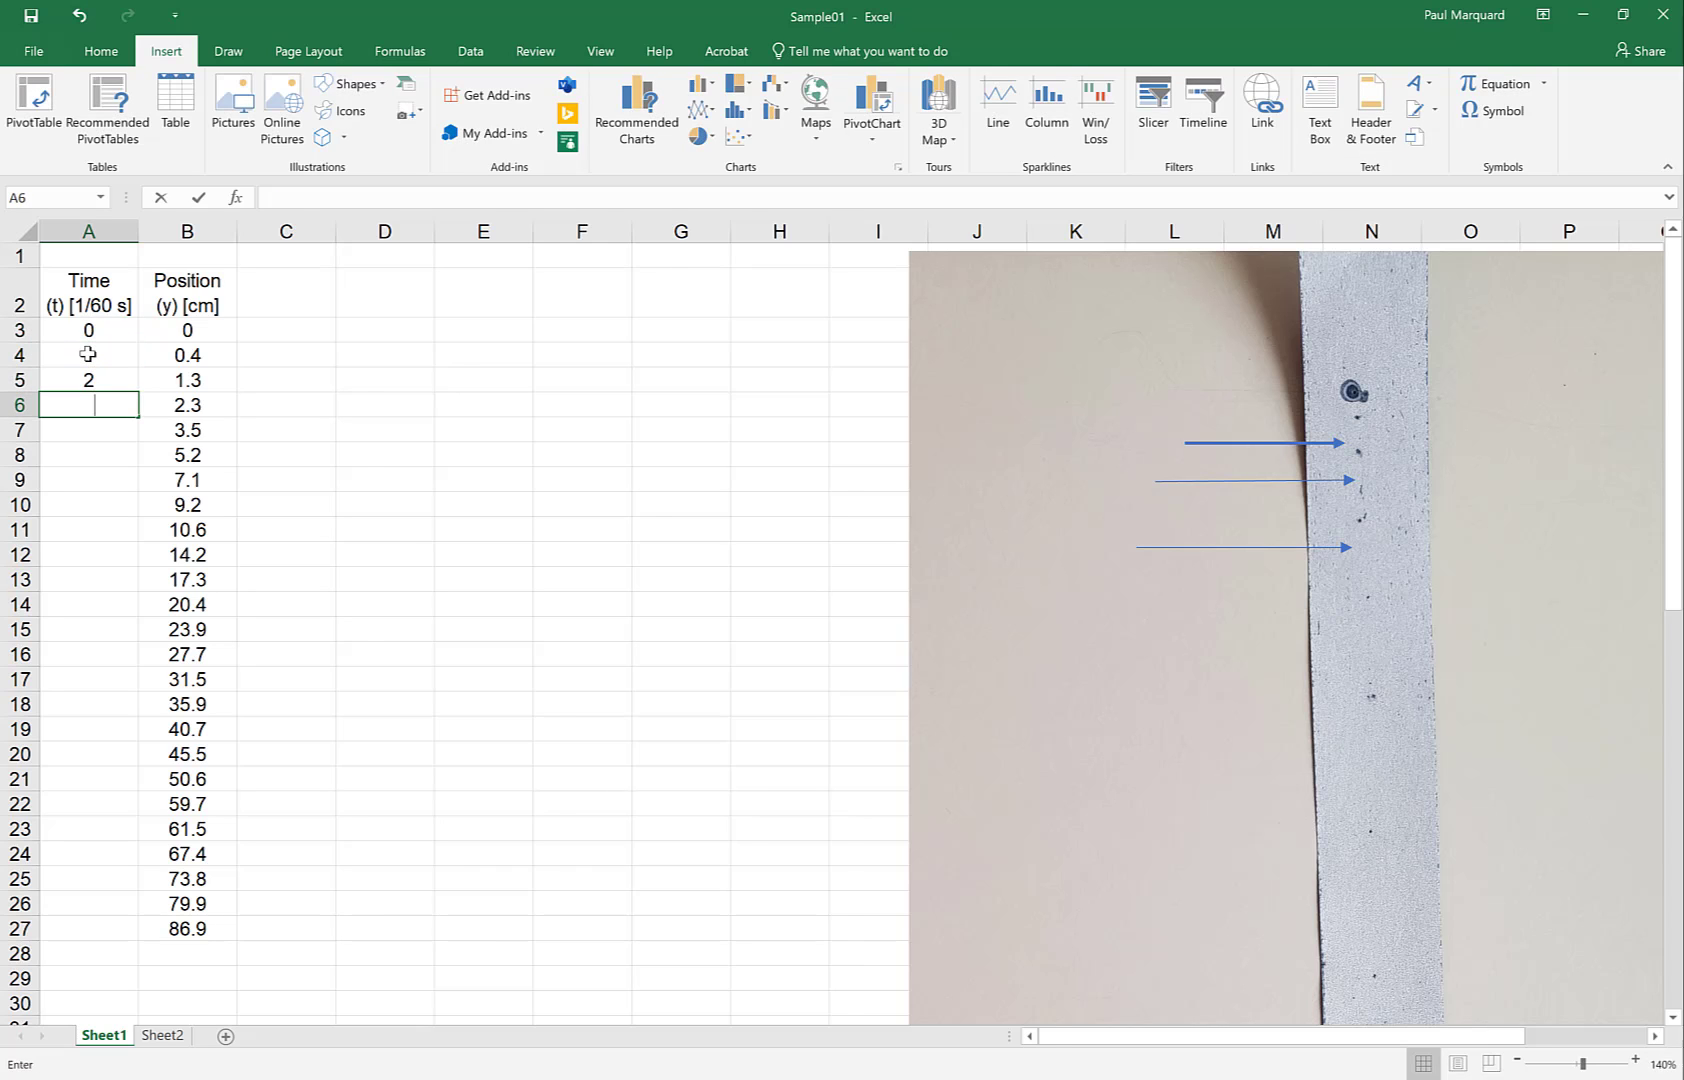
{"action": "key", "text": "Return"}
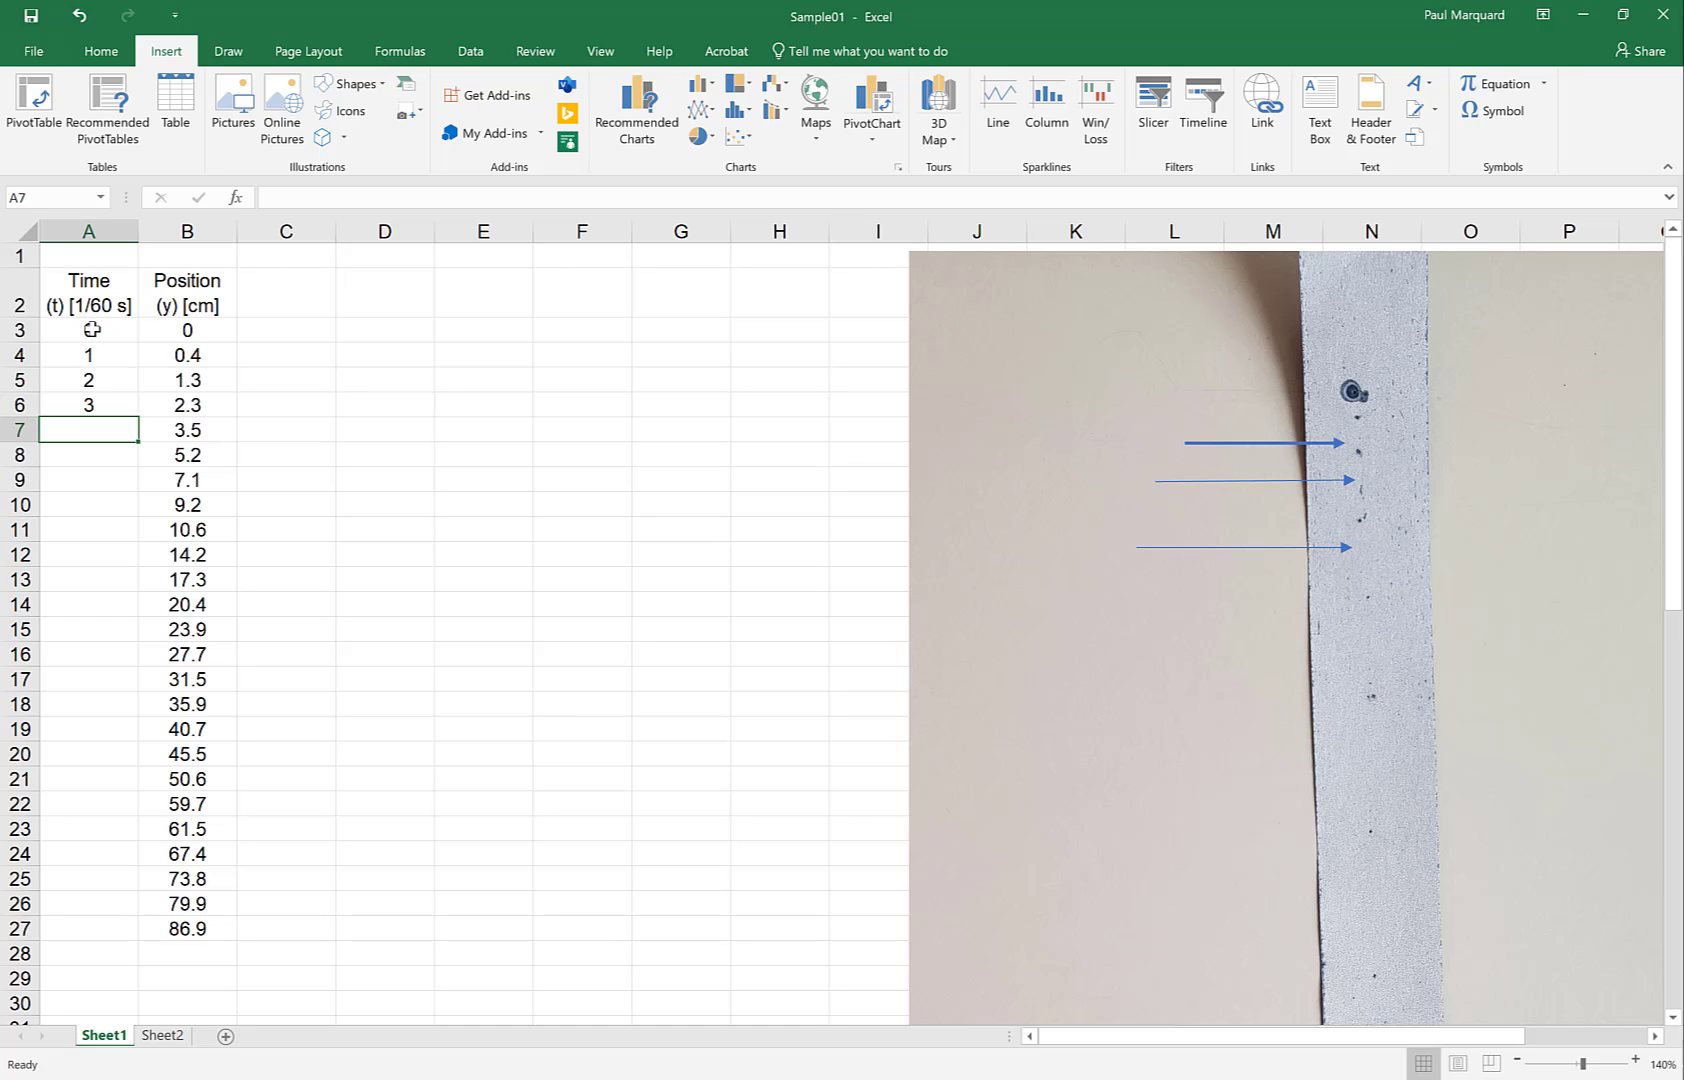
{"action": "left_click", "coordinate": [92, 329]}
{"action": "left_click_drag", "start_coordinate": [92, 329], "coordinate": [92, 351]}
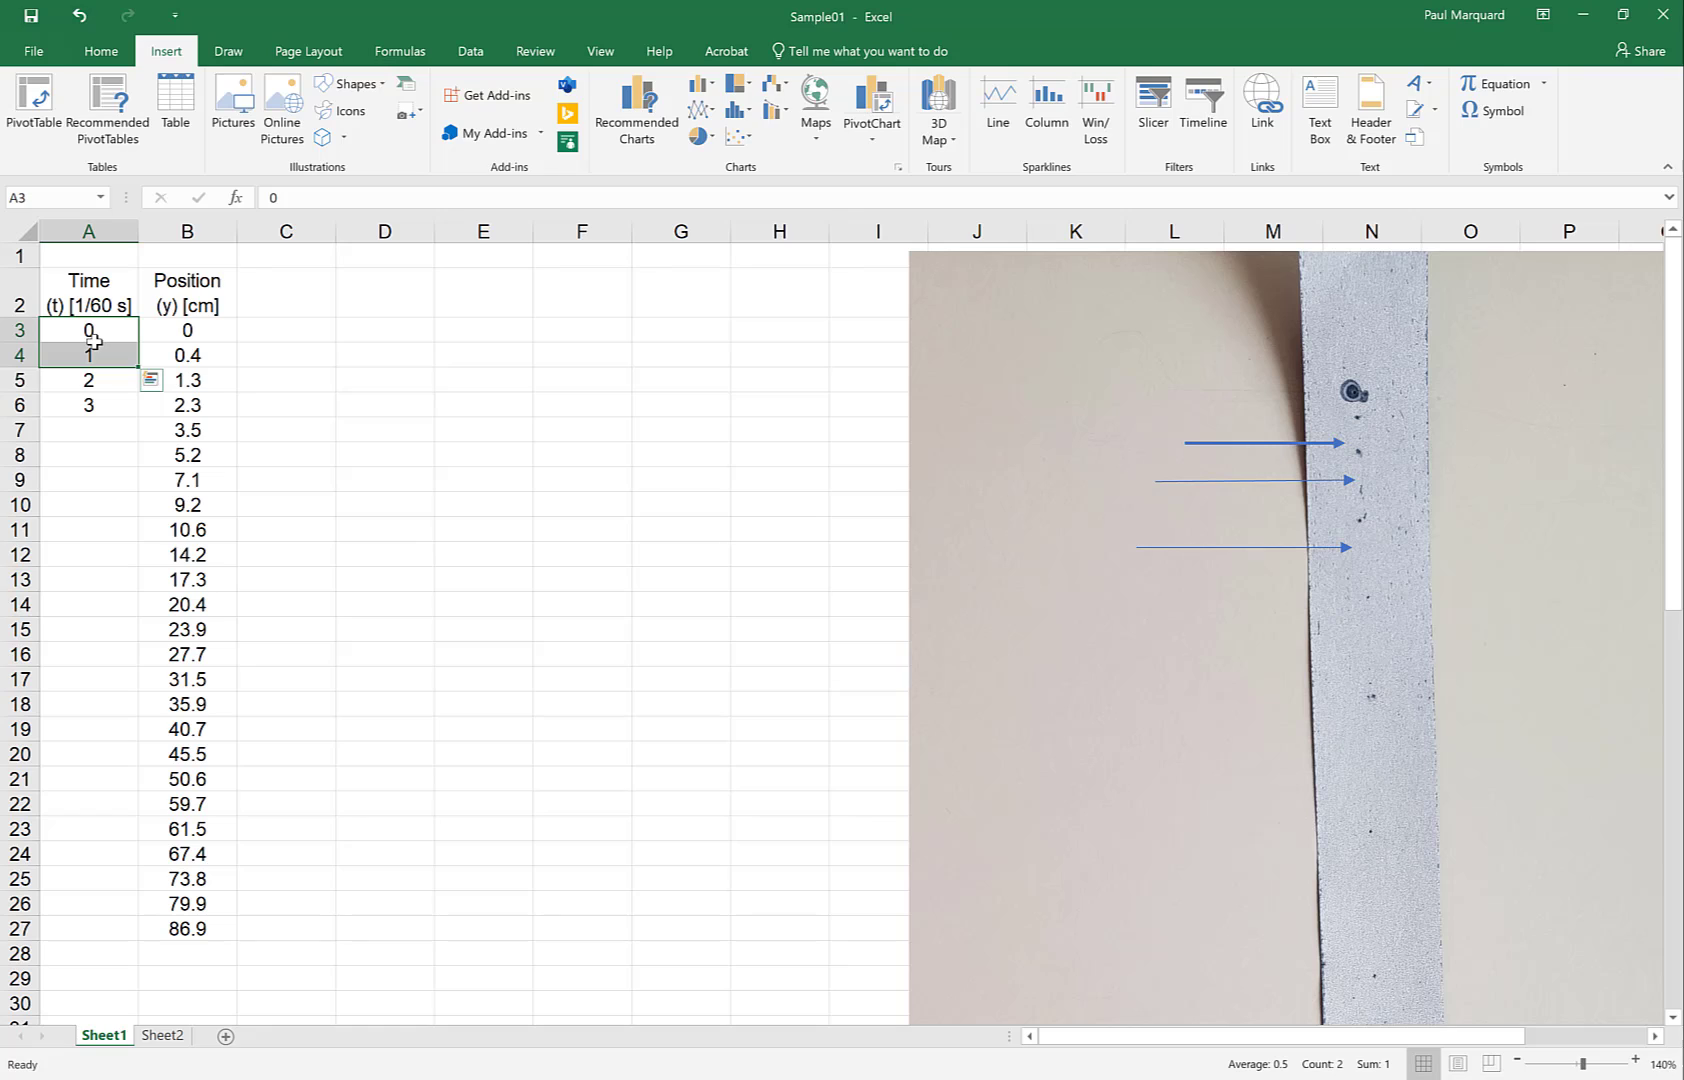
Hide the ribbon and AutoFill the 0, 1 pair in A3:A4 down to row 27
{"action": "left_click", "coordinate": [375, 354]}
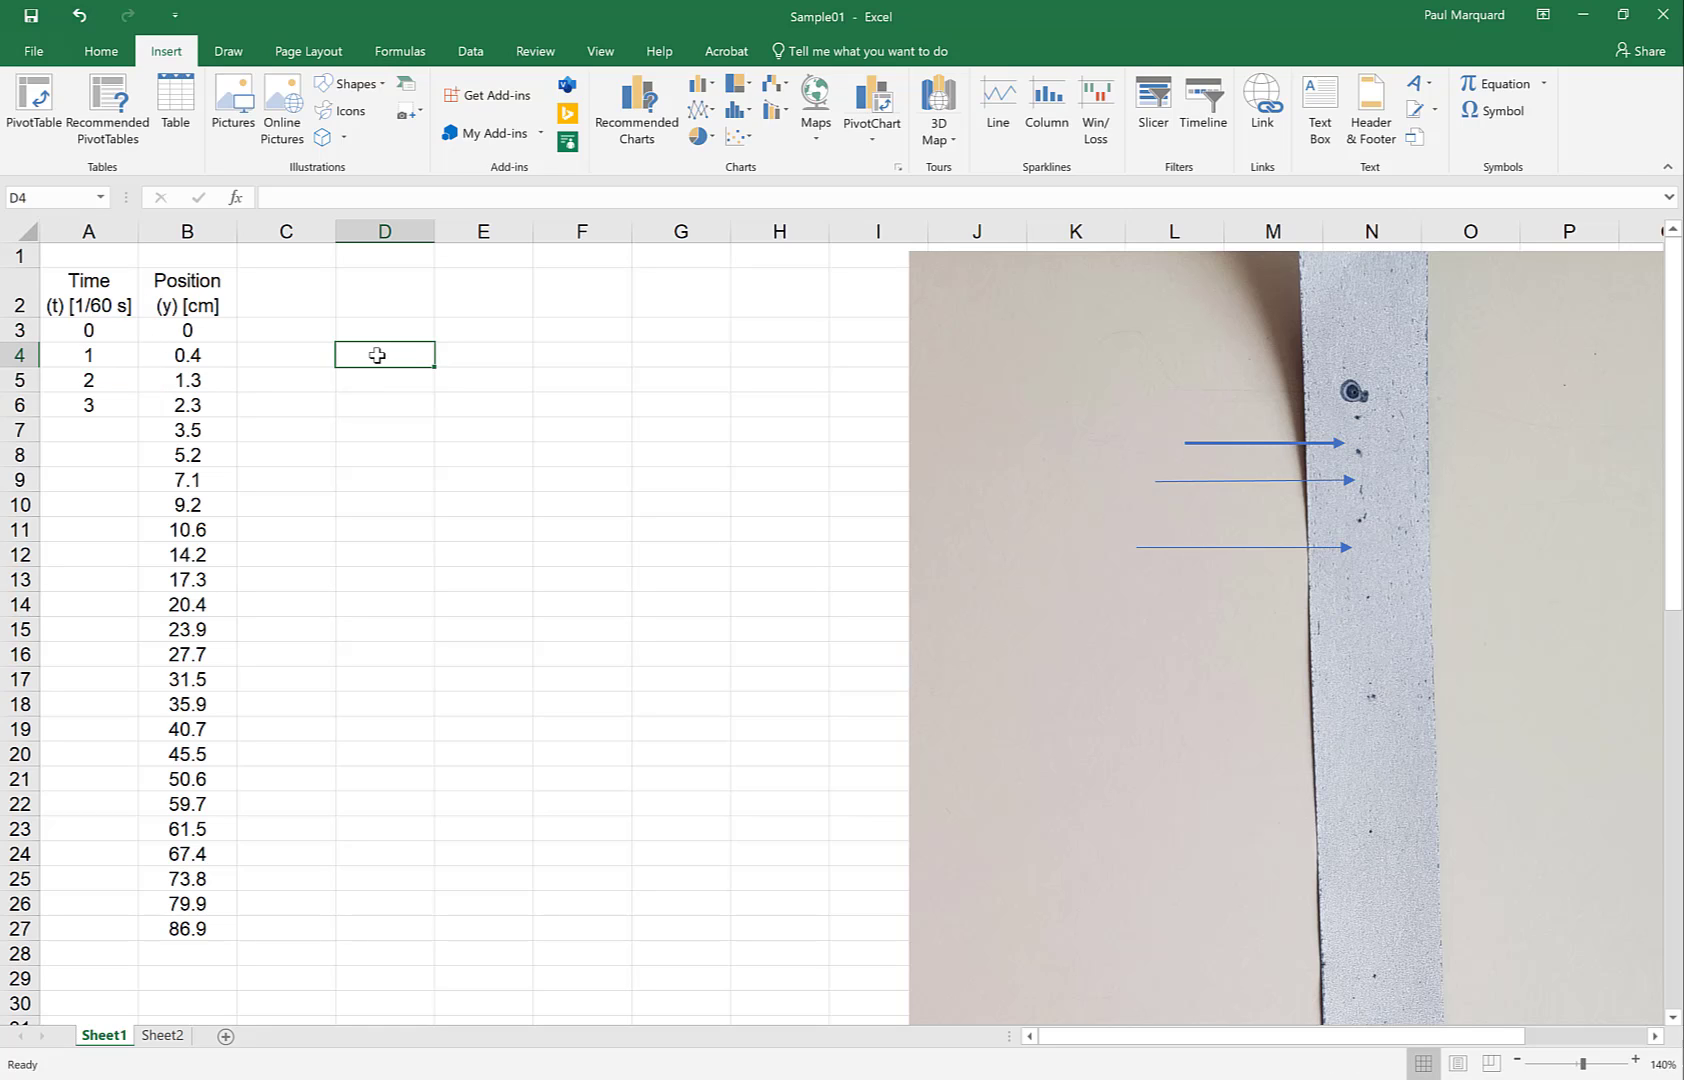
{"action": "key", "text": "ctrl+F1"}
{"action": "left_click_drag", "start_coordinate": [88, 221], "coordinate": [90, 246]}
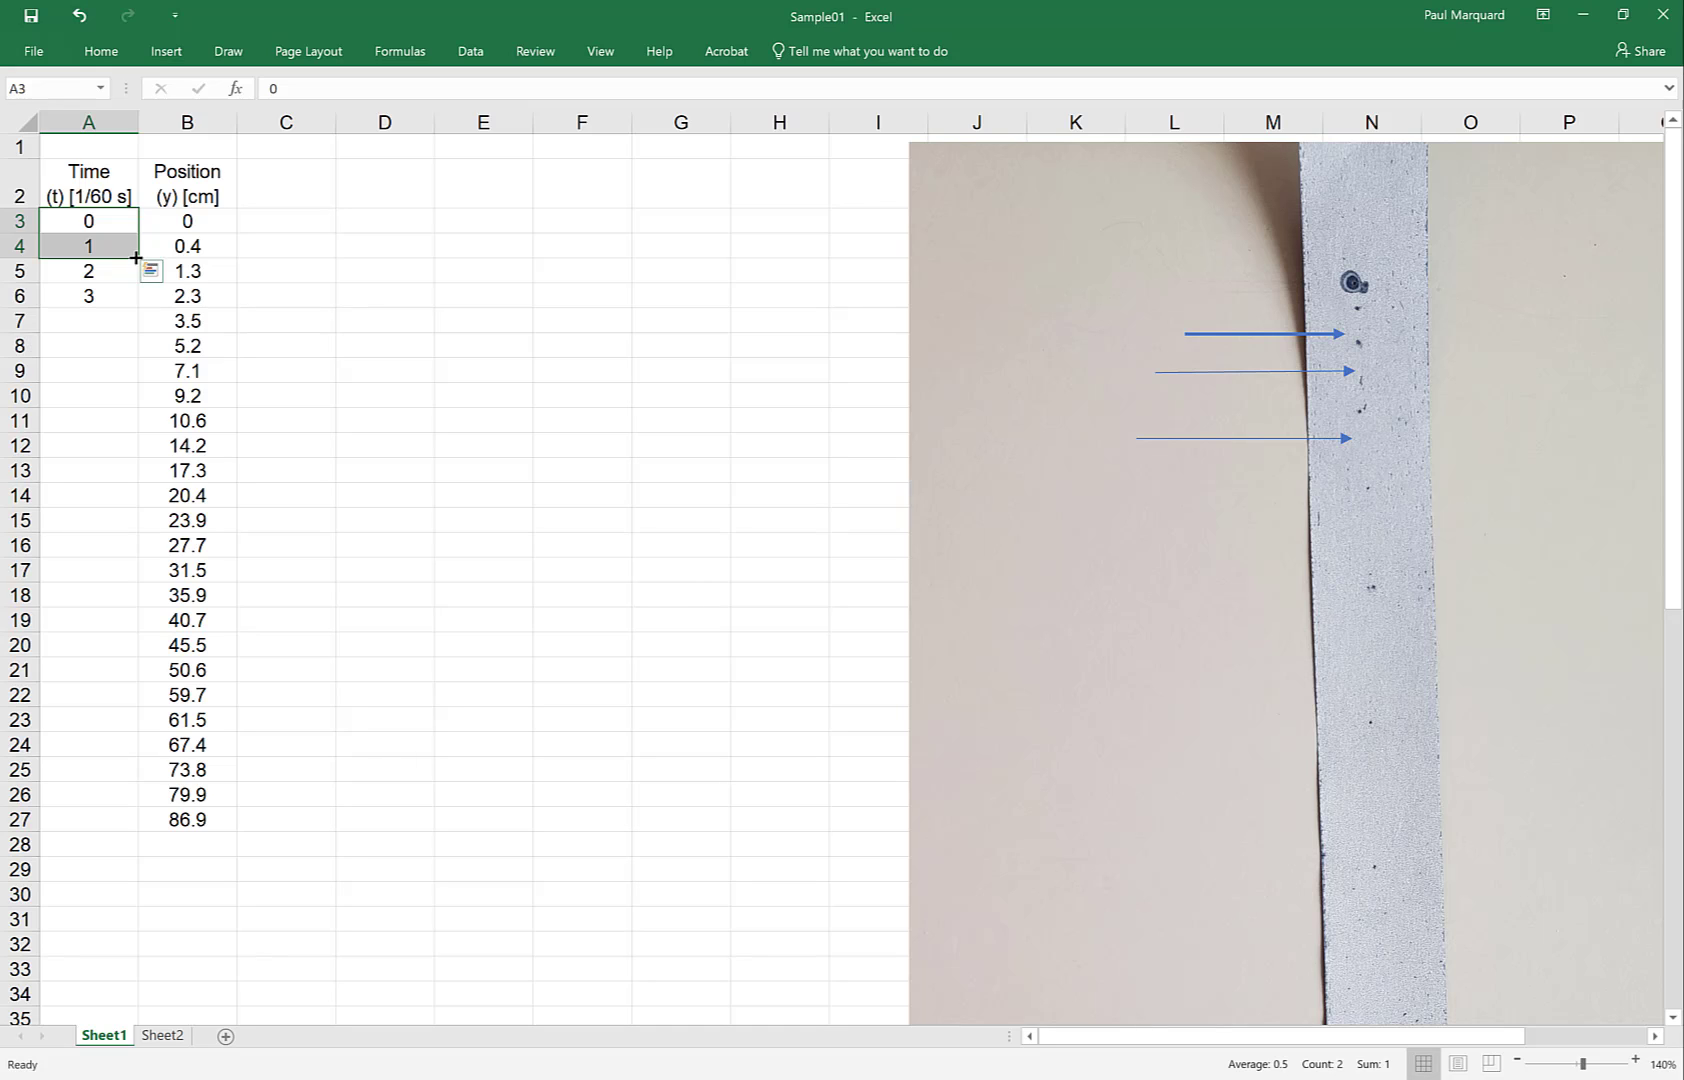
{"action": "left_click_drag", "start_coordinate": [136, 258], "coordinate": [130, 838]}
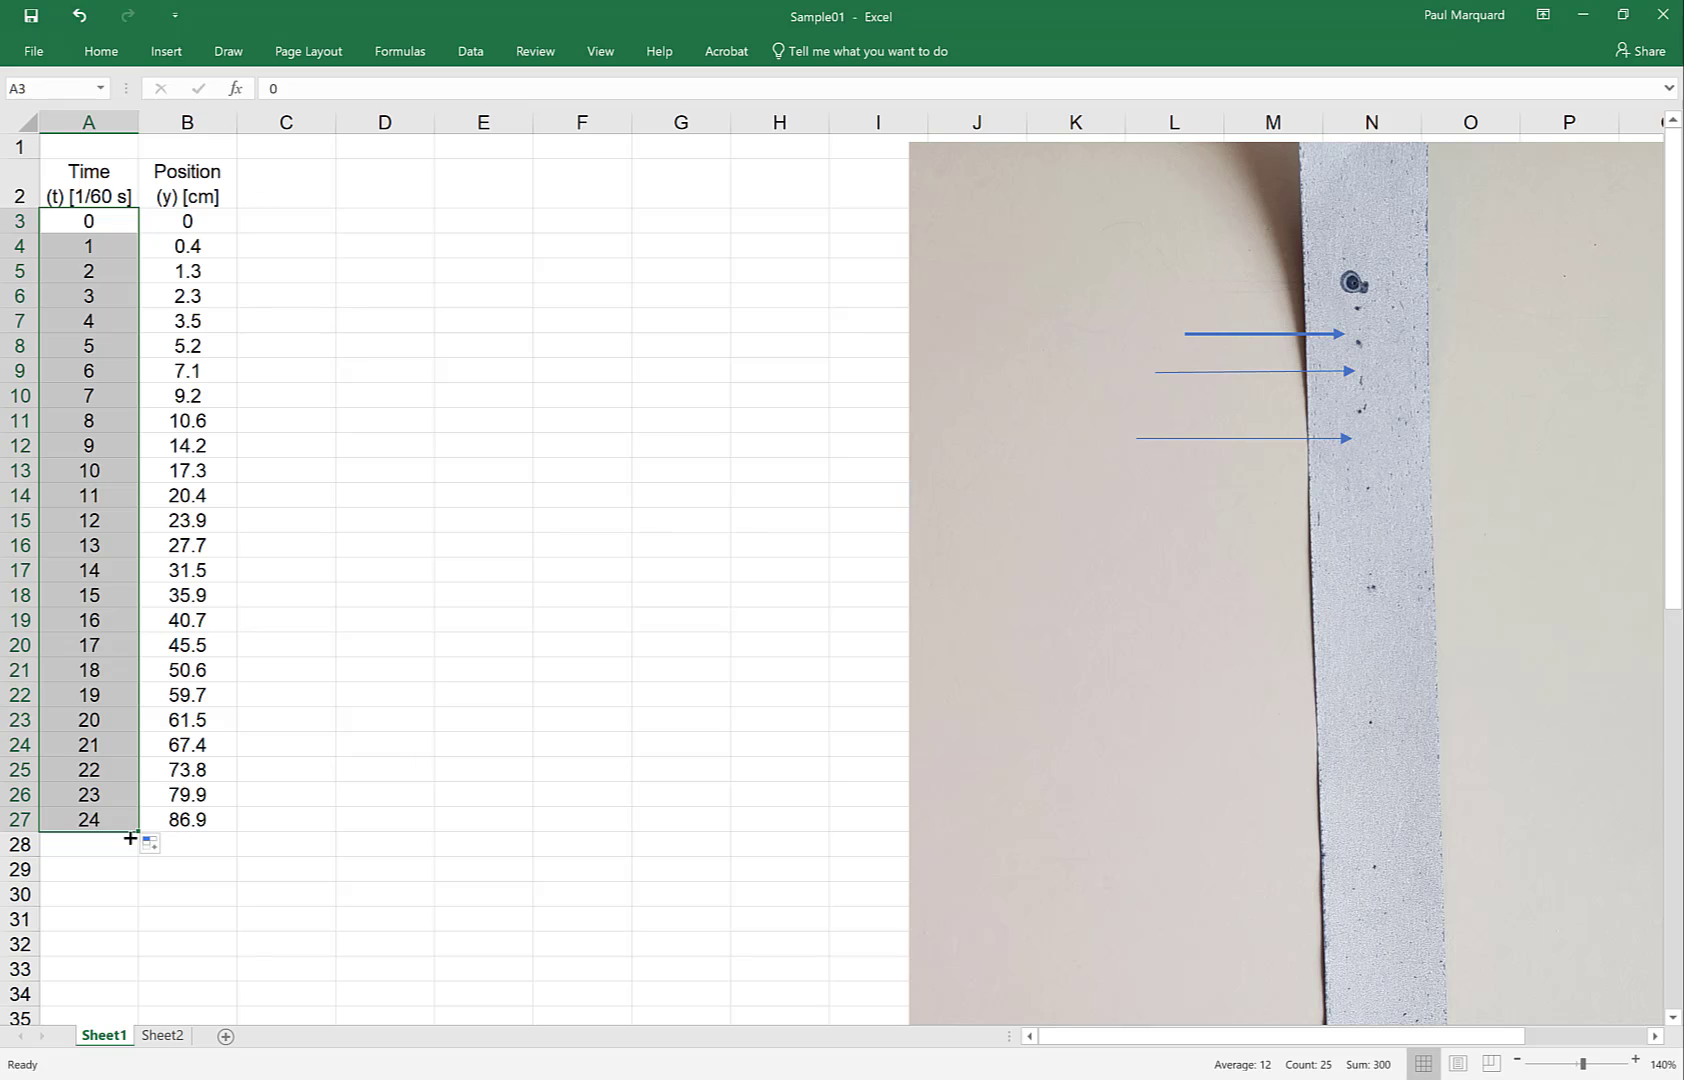
Enter 0 and 6 in A3:A4 and fill that series down the column
{"action": "left_click", "coordinate": [91, 219]}
{"action": "type", "text": "0"}
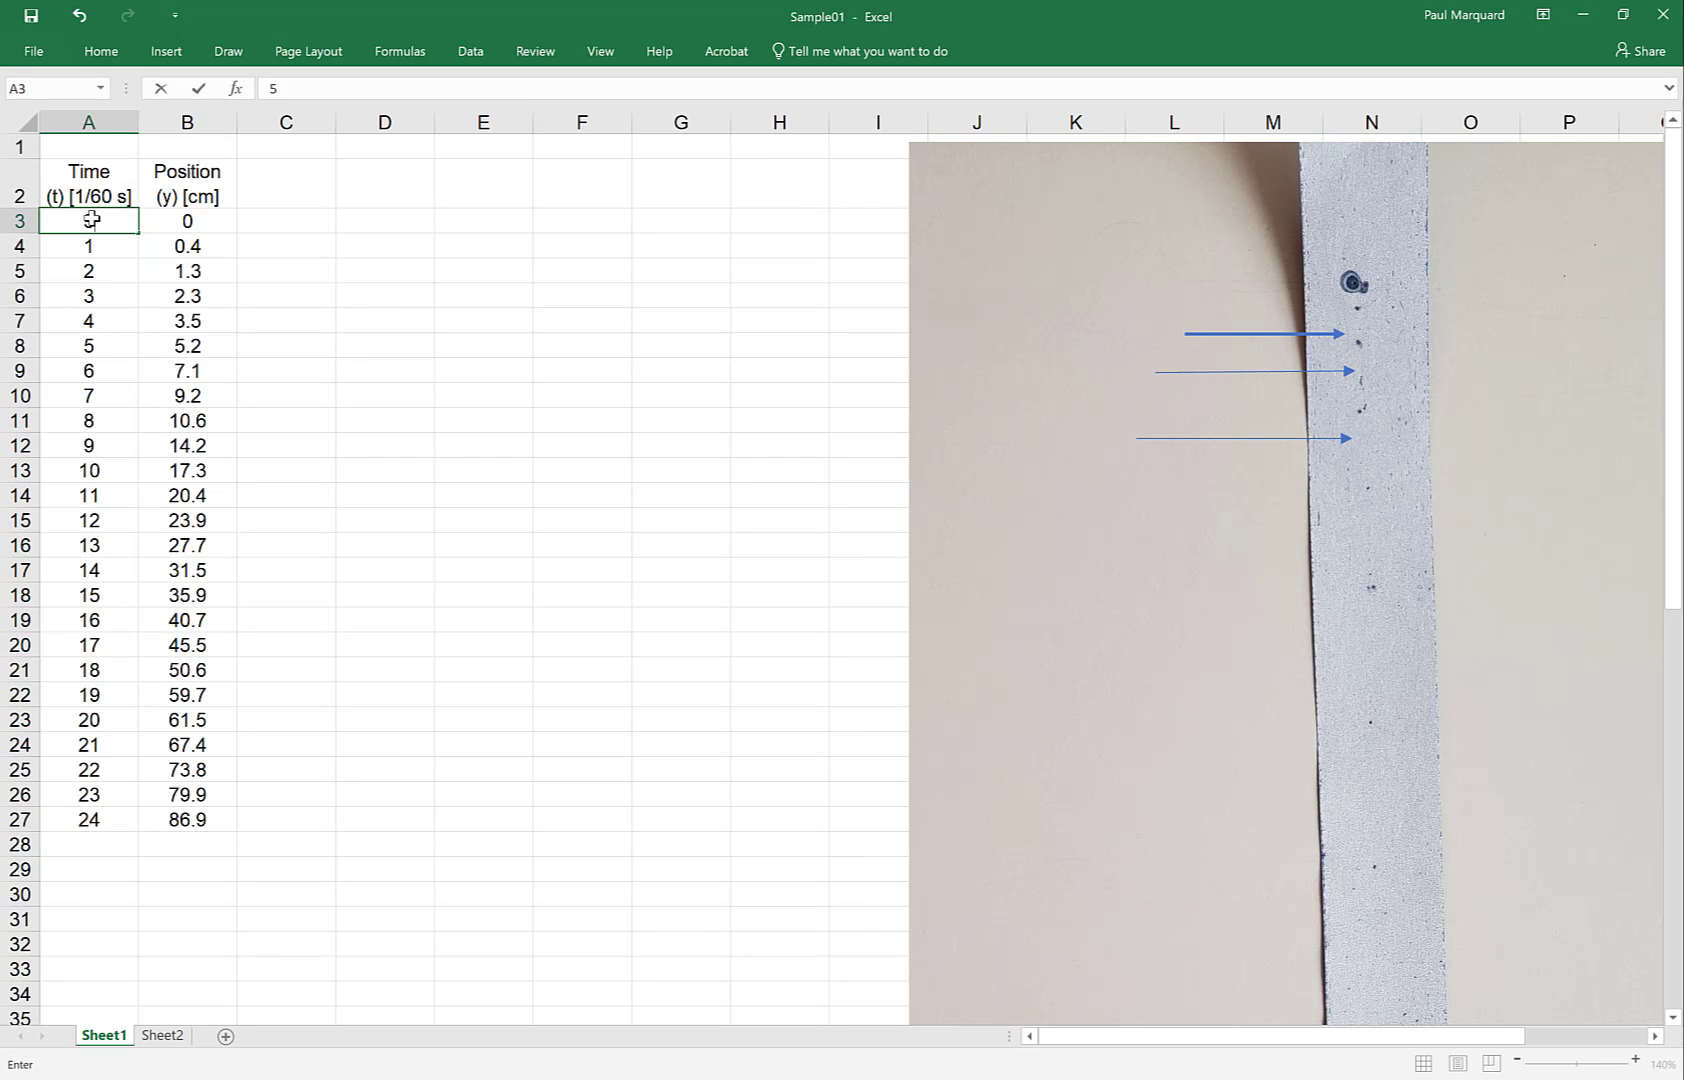
{"action": "key", "text": "Return"}
{"action": "type", "text": "6"}
{"action": "key", "text": "Return"}
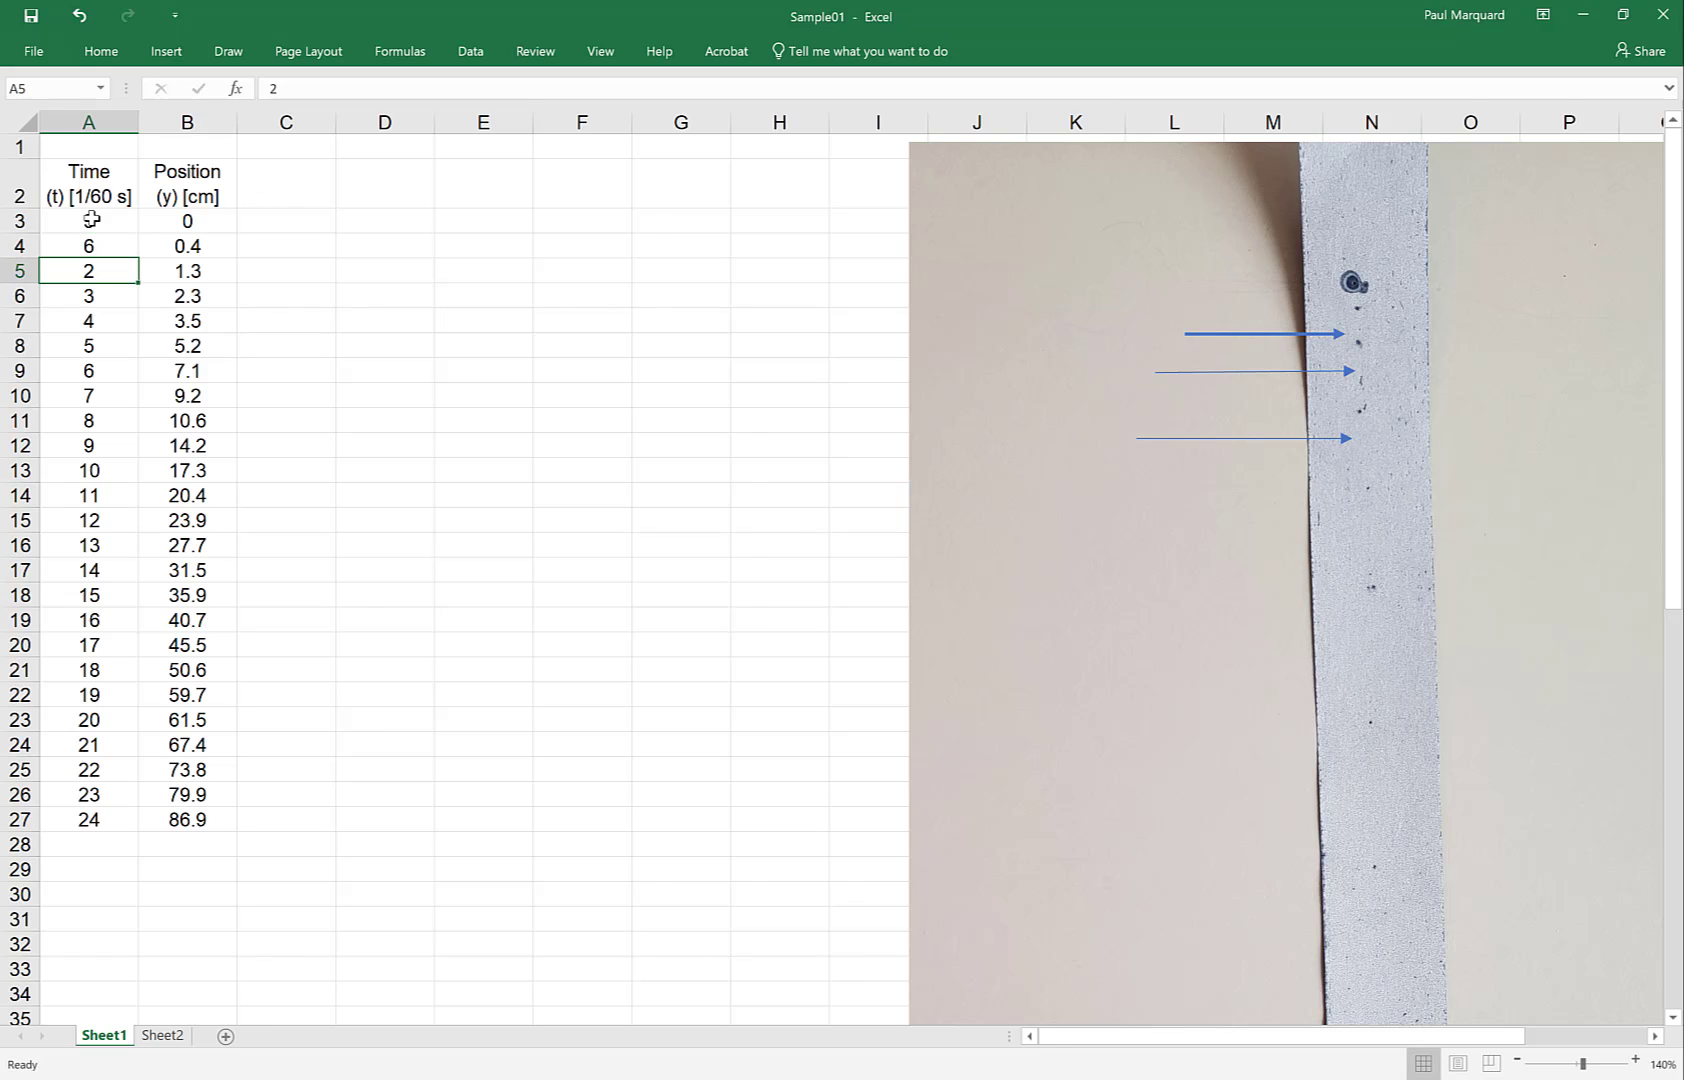
{"action": "left_click_drag", "start_coordinate": [91, 221], "coordinate": [150, 839]}
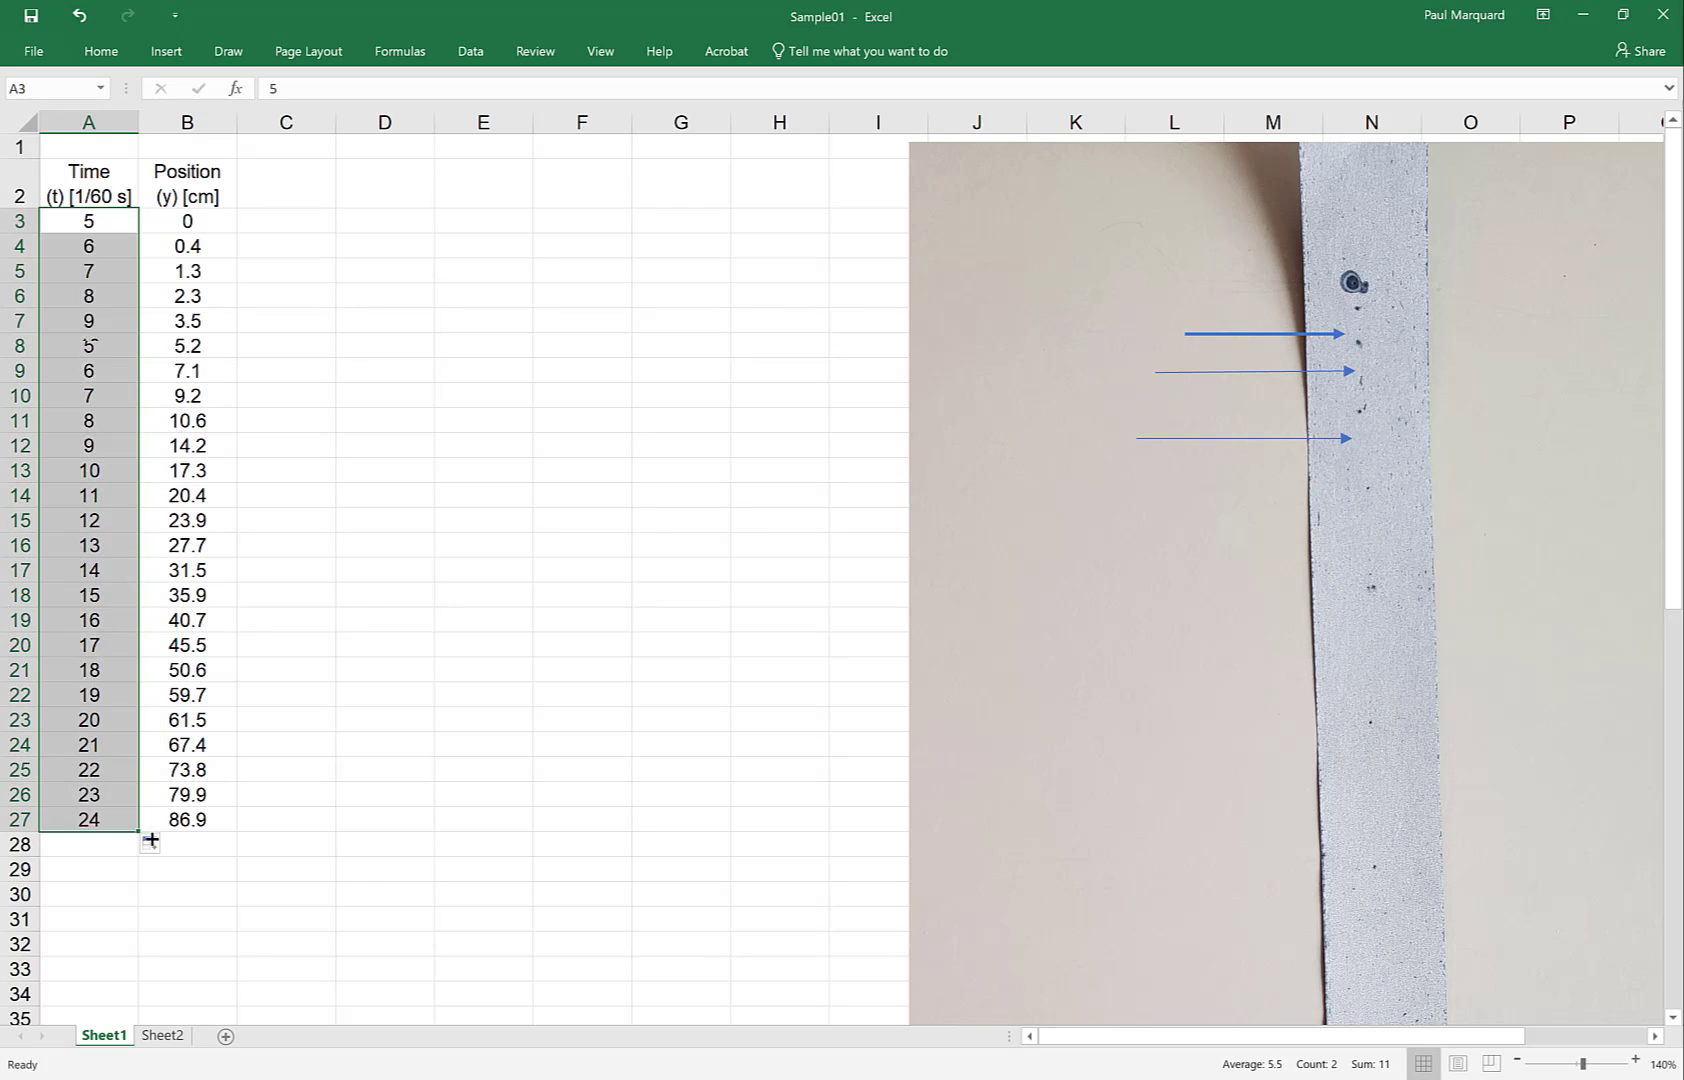
Enter 12 and 15 in A3:A4 and fill that series down the column
{"action": "left_click", "coordinate": [81, 225]}
{"action": "type", "text": "12"}
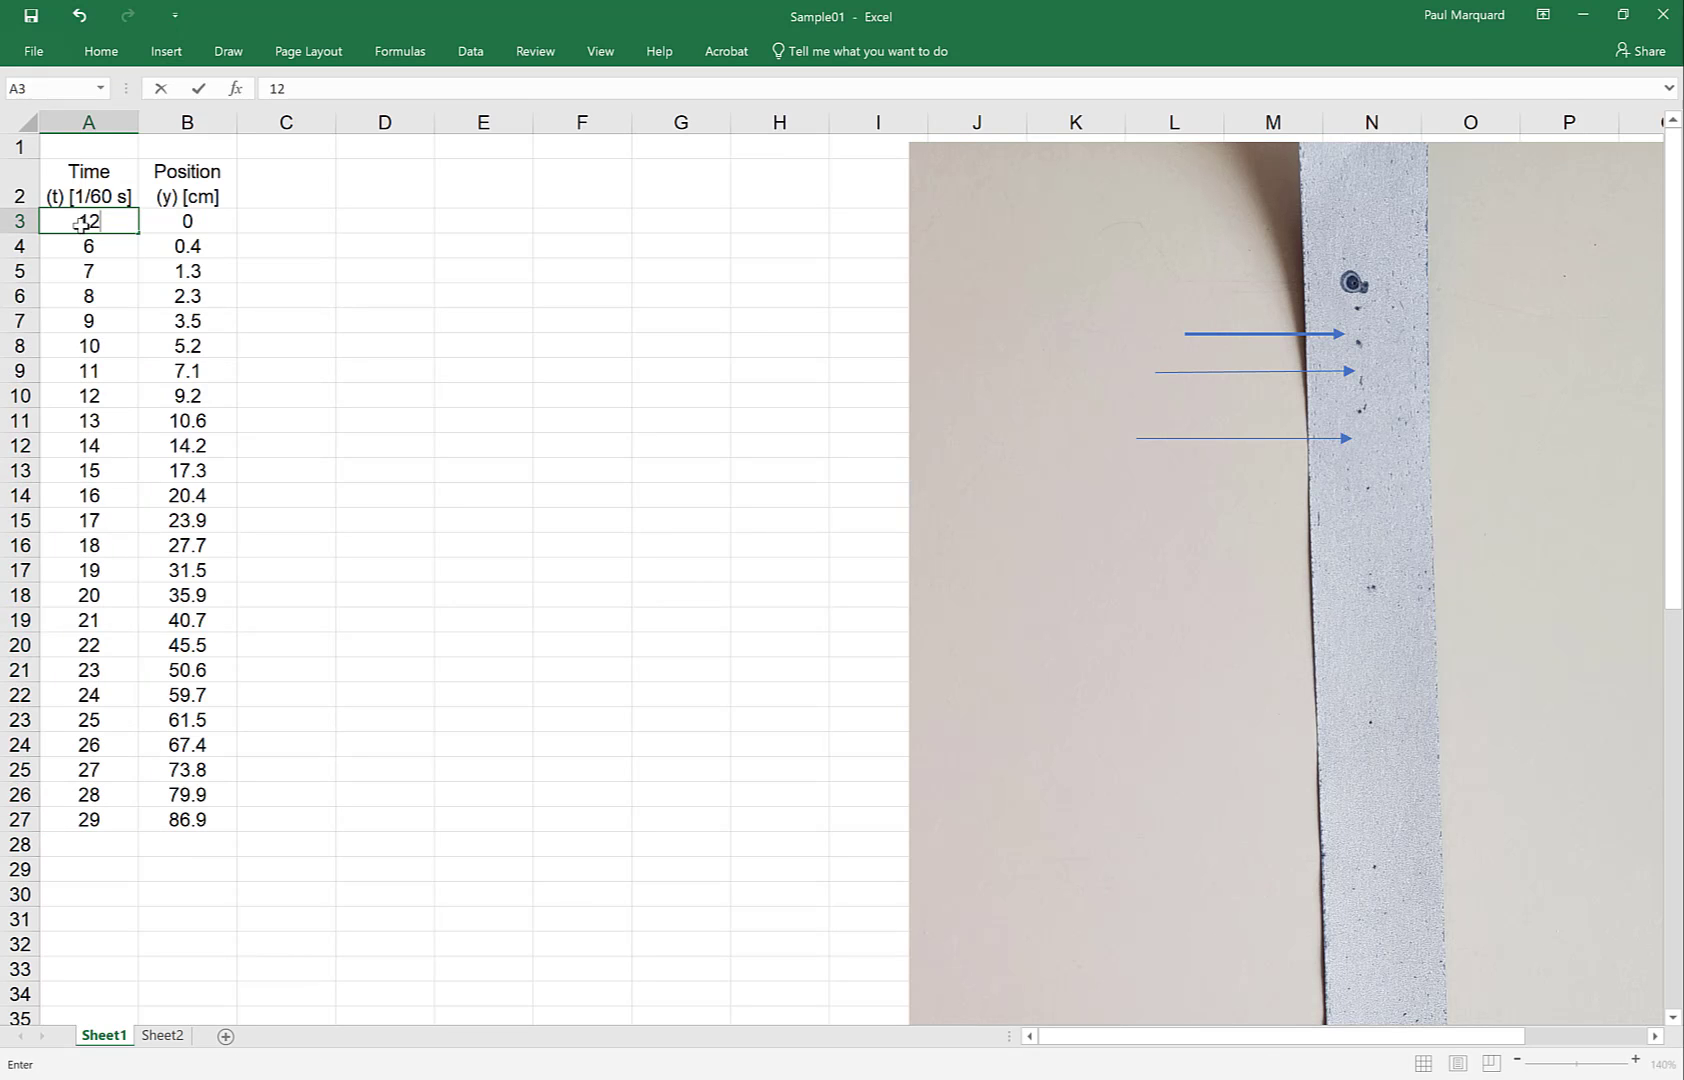
{"action": "key", "text": "Return"}
{"action": "type", "text": "15"}
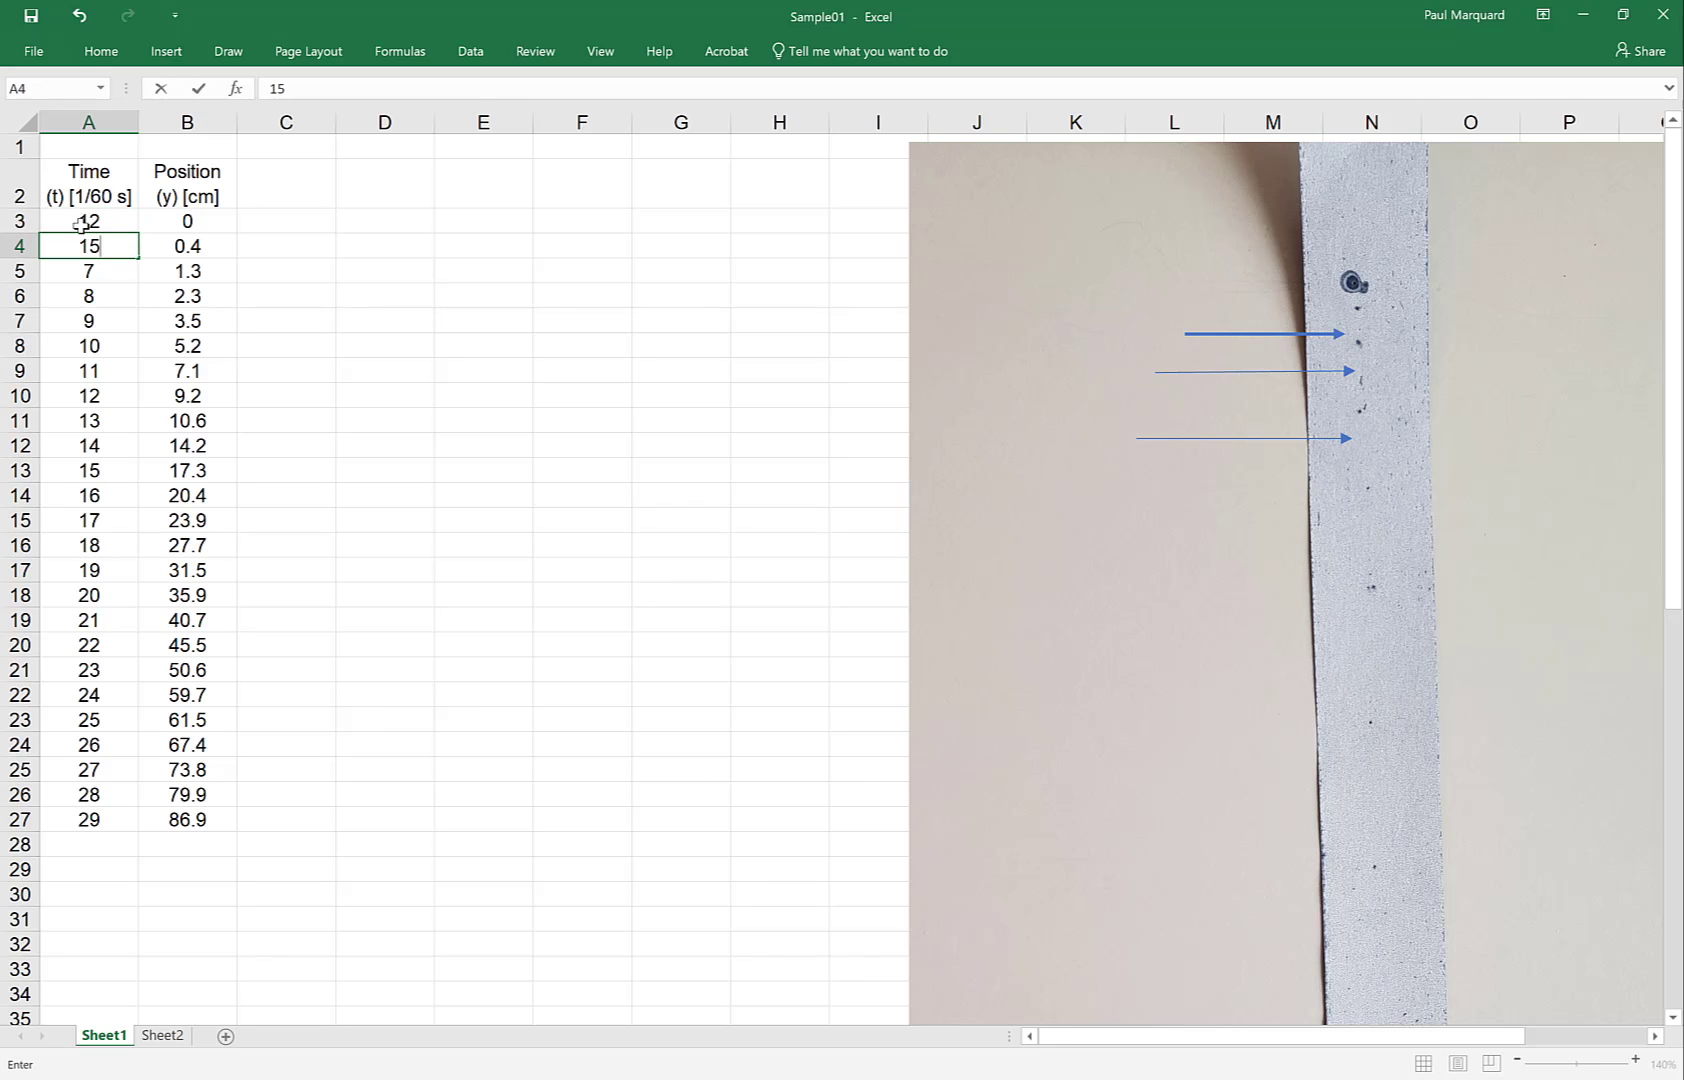
{"action": "key", "text": "Return"}
{"action": "left_click_drag", "start_coordinate": [81, 225], "coordinate": [132, 826]}
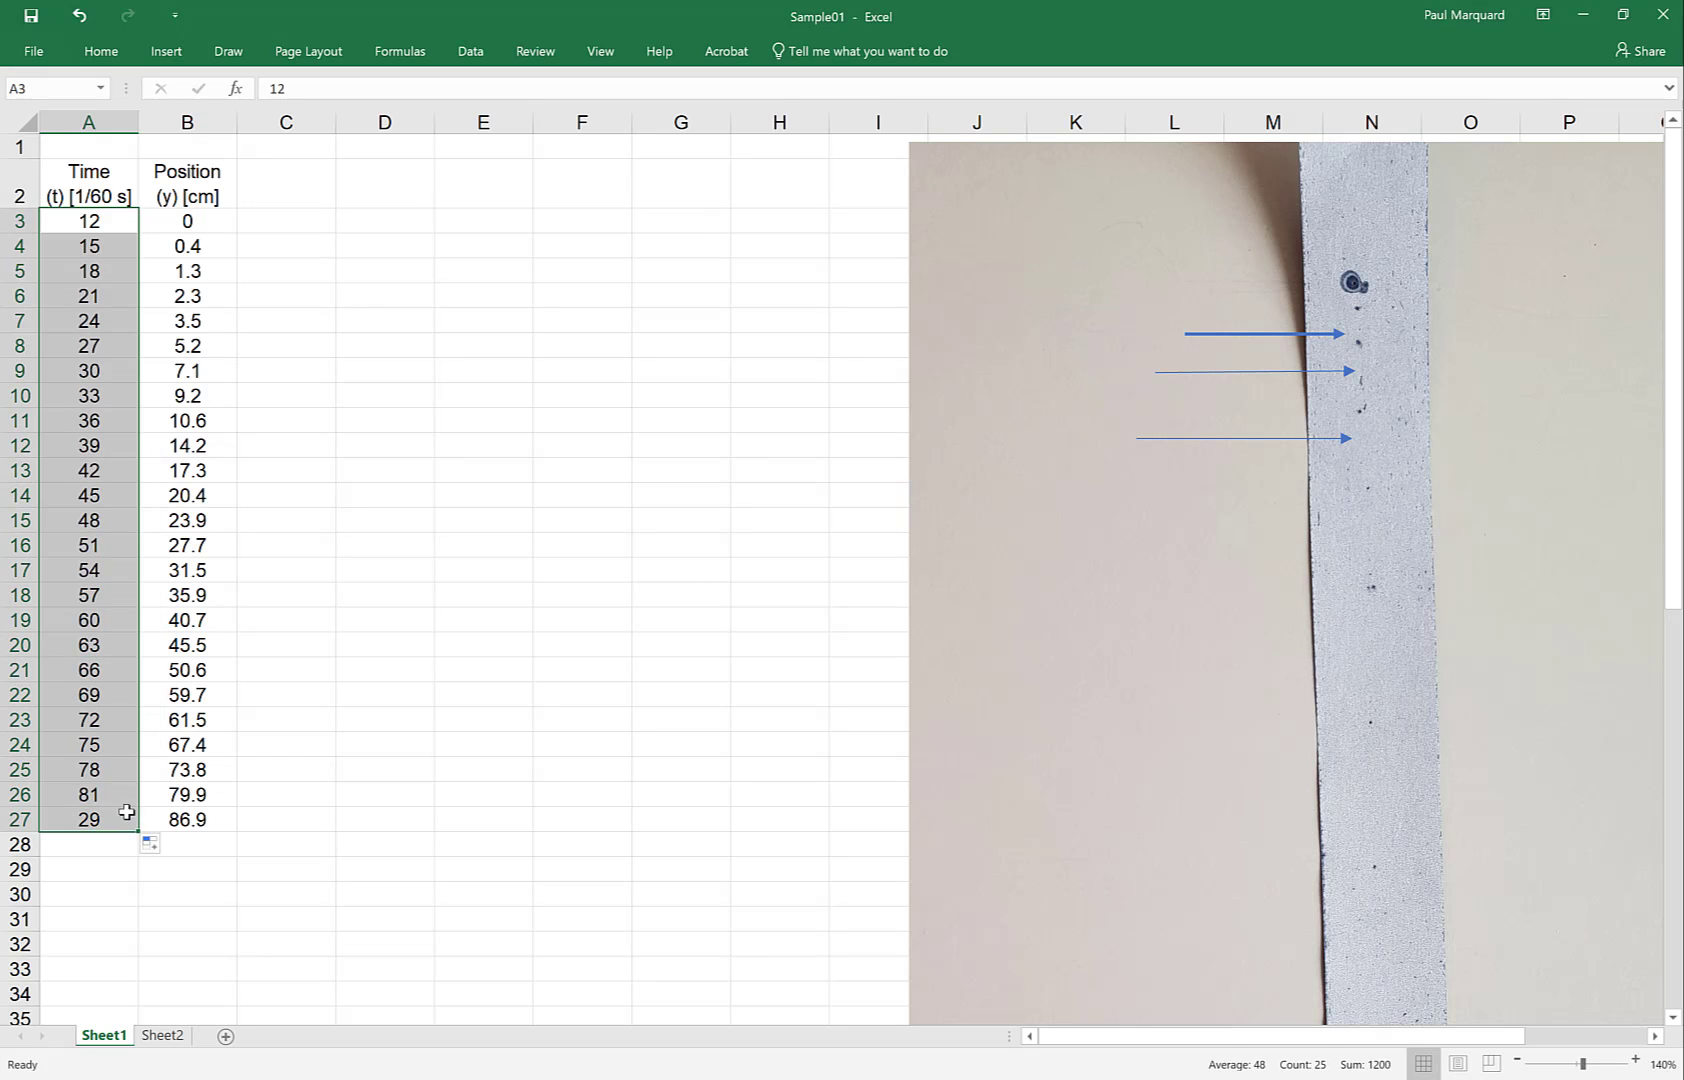
Enter 7 and 7.2 in A3:A4 and fill that series down the column
{"action": "left_click", "coordinate": [79, 229]}
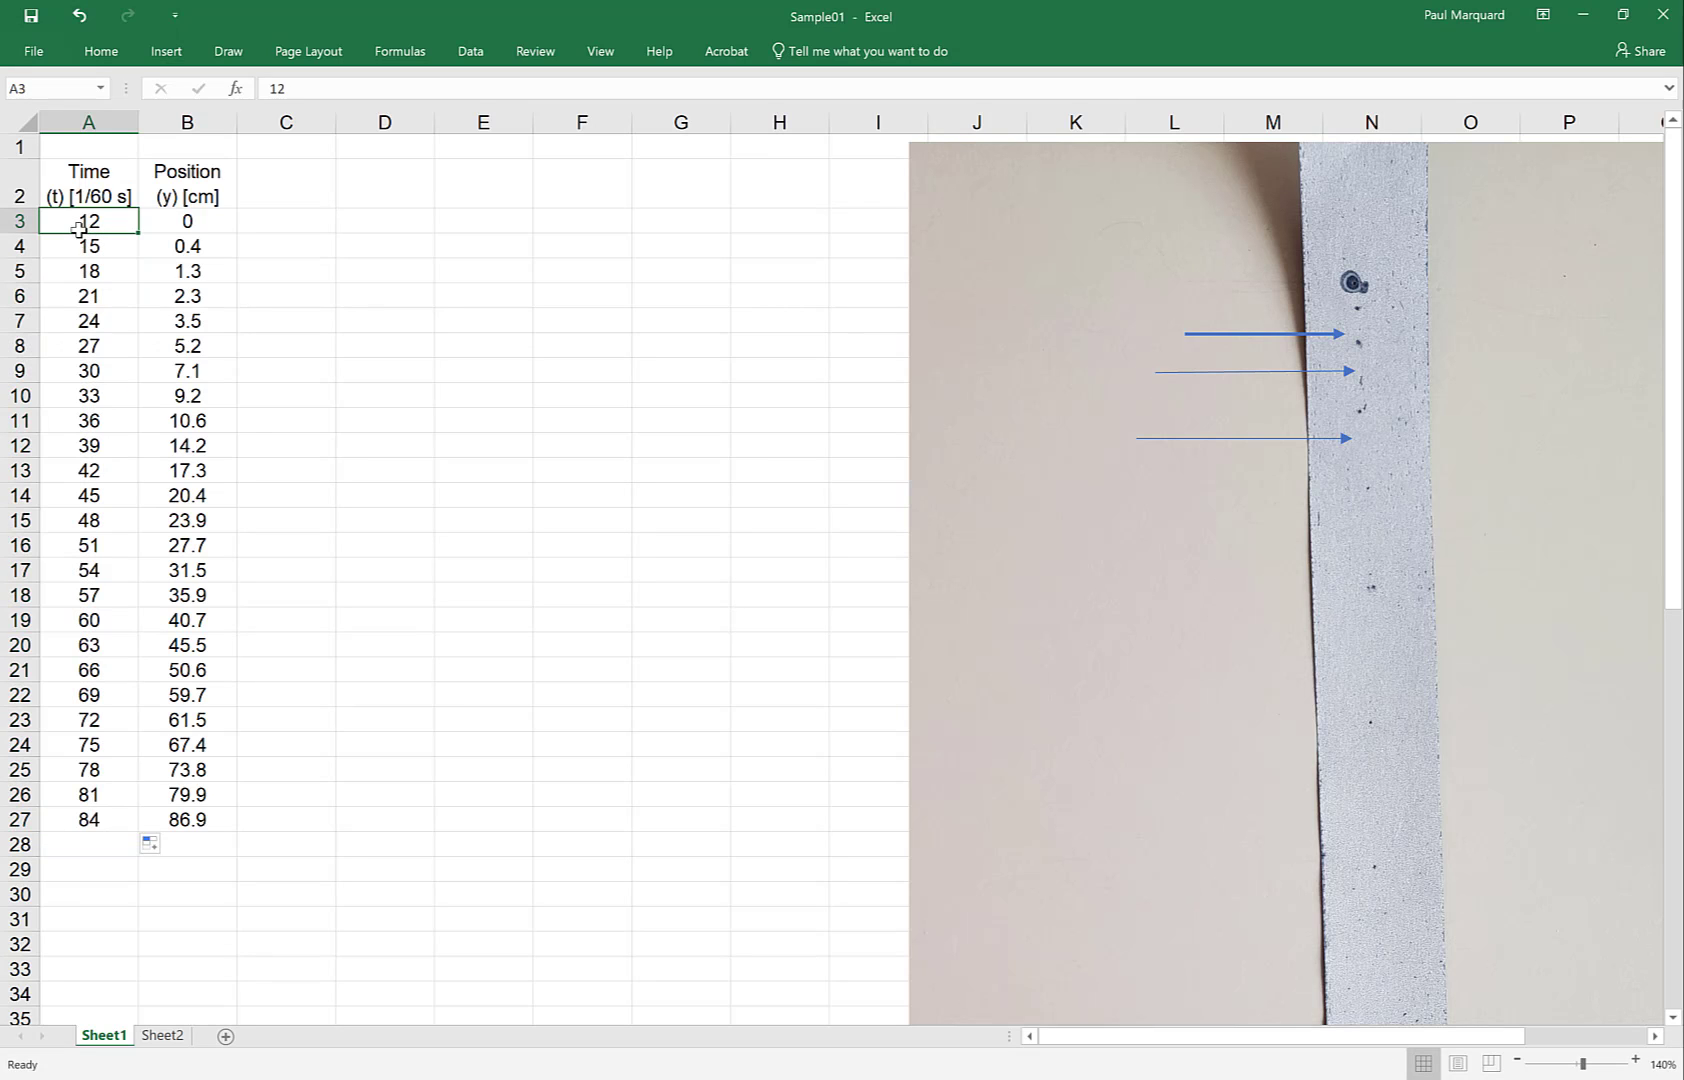
{"action": "type", "text": "7"}
{"action": "key", "text": "Return"}
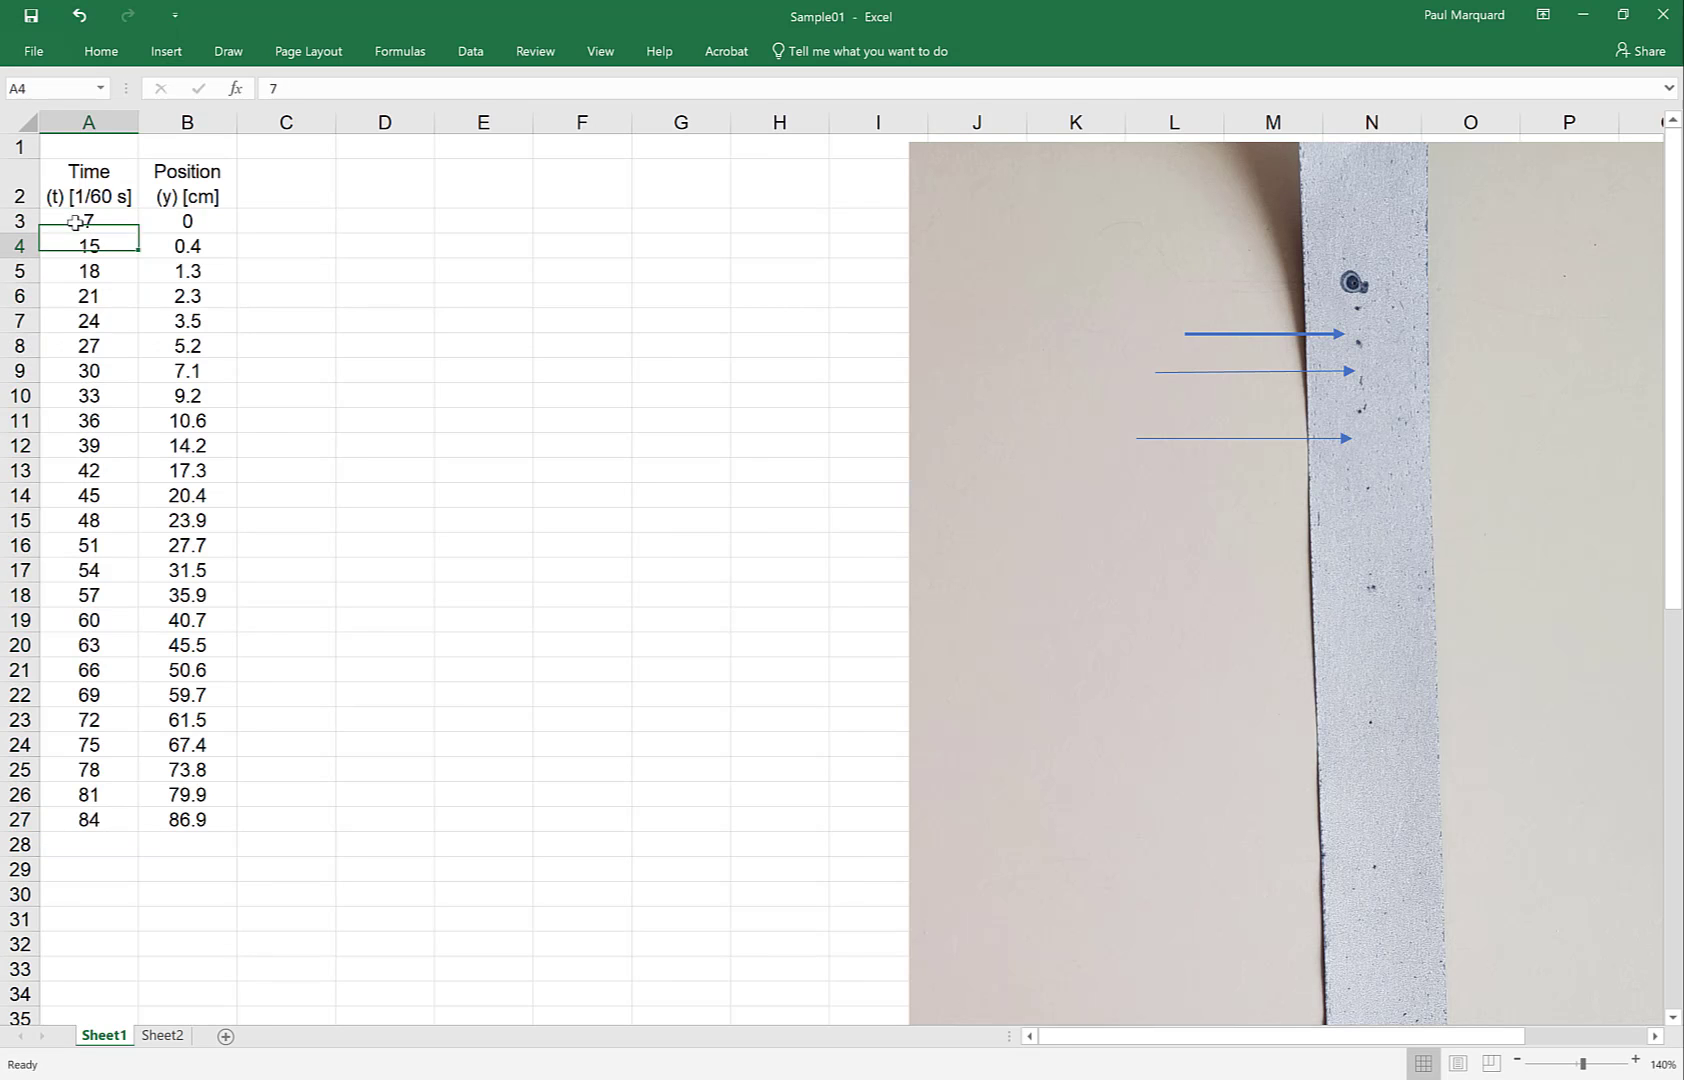
{"action": "type", "text": "7.2"}
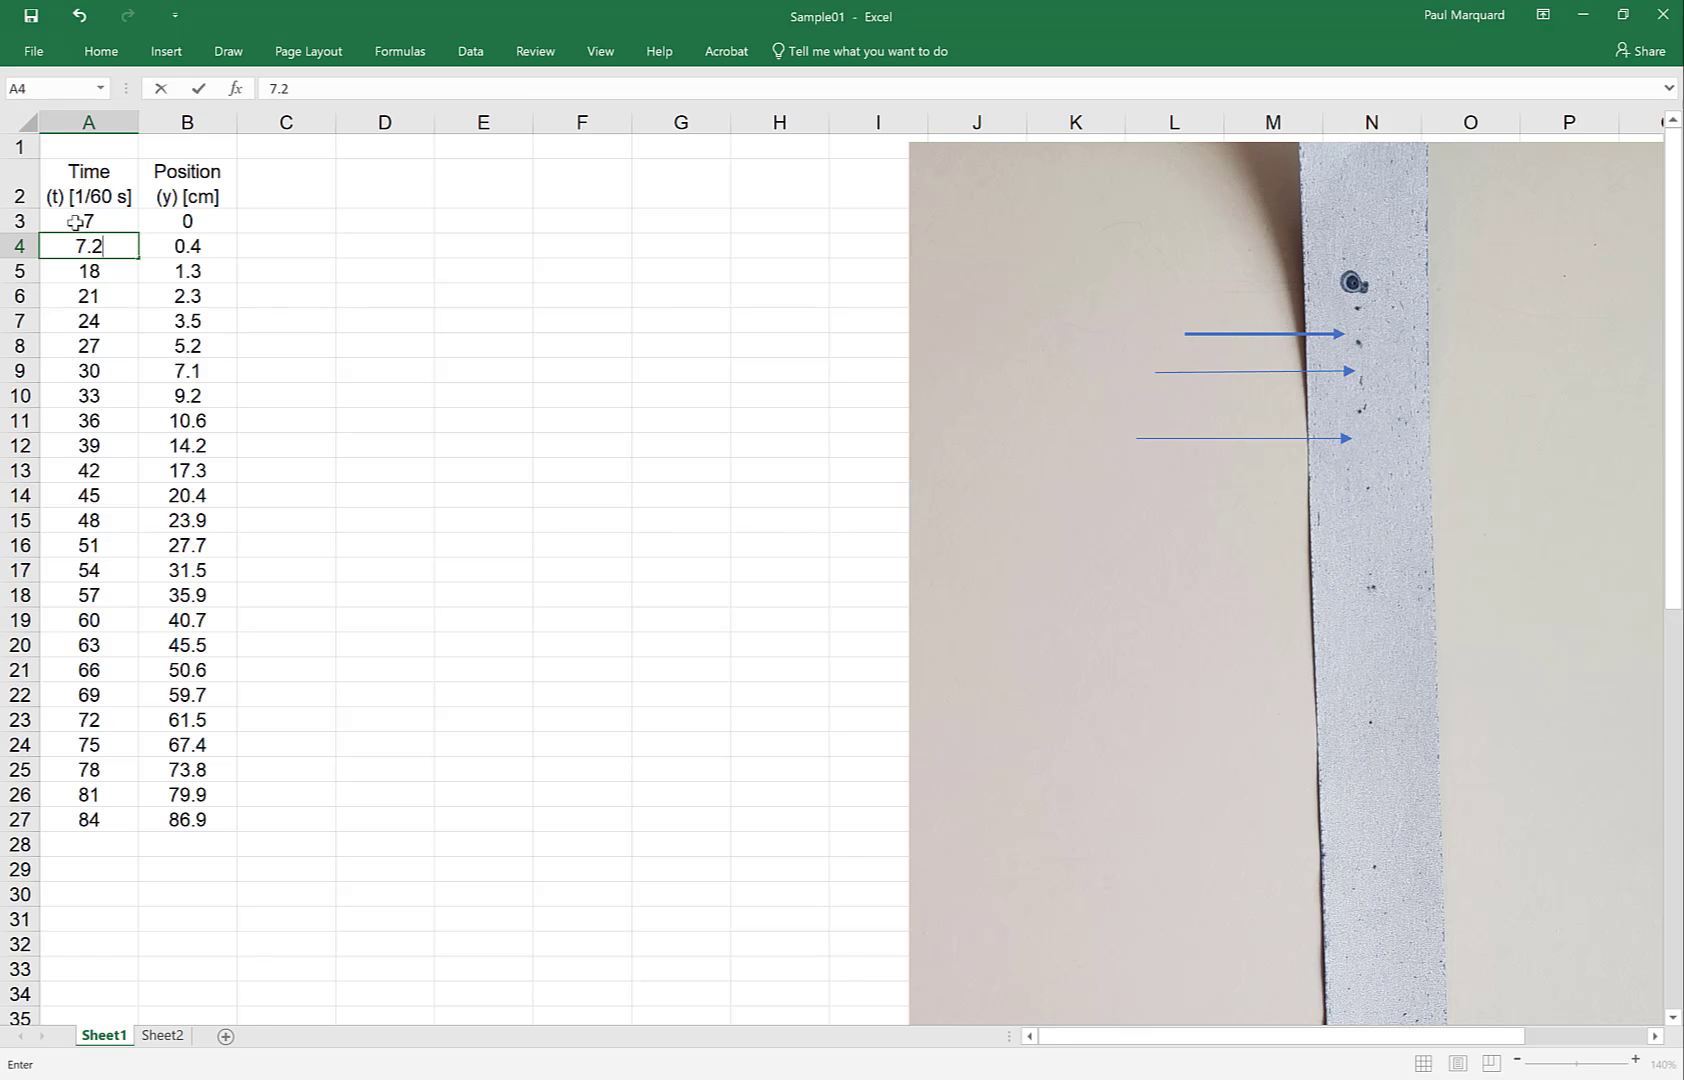
{"action": "key", "text": "Return"}
{"action": "left_click_drag", "start_coordinate": [75, 222], "coordinate": [144, 843]}
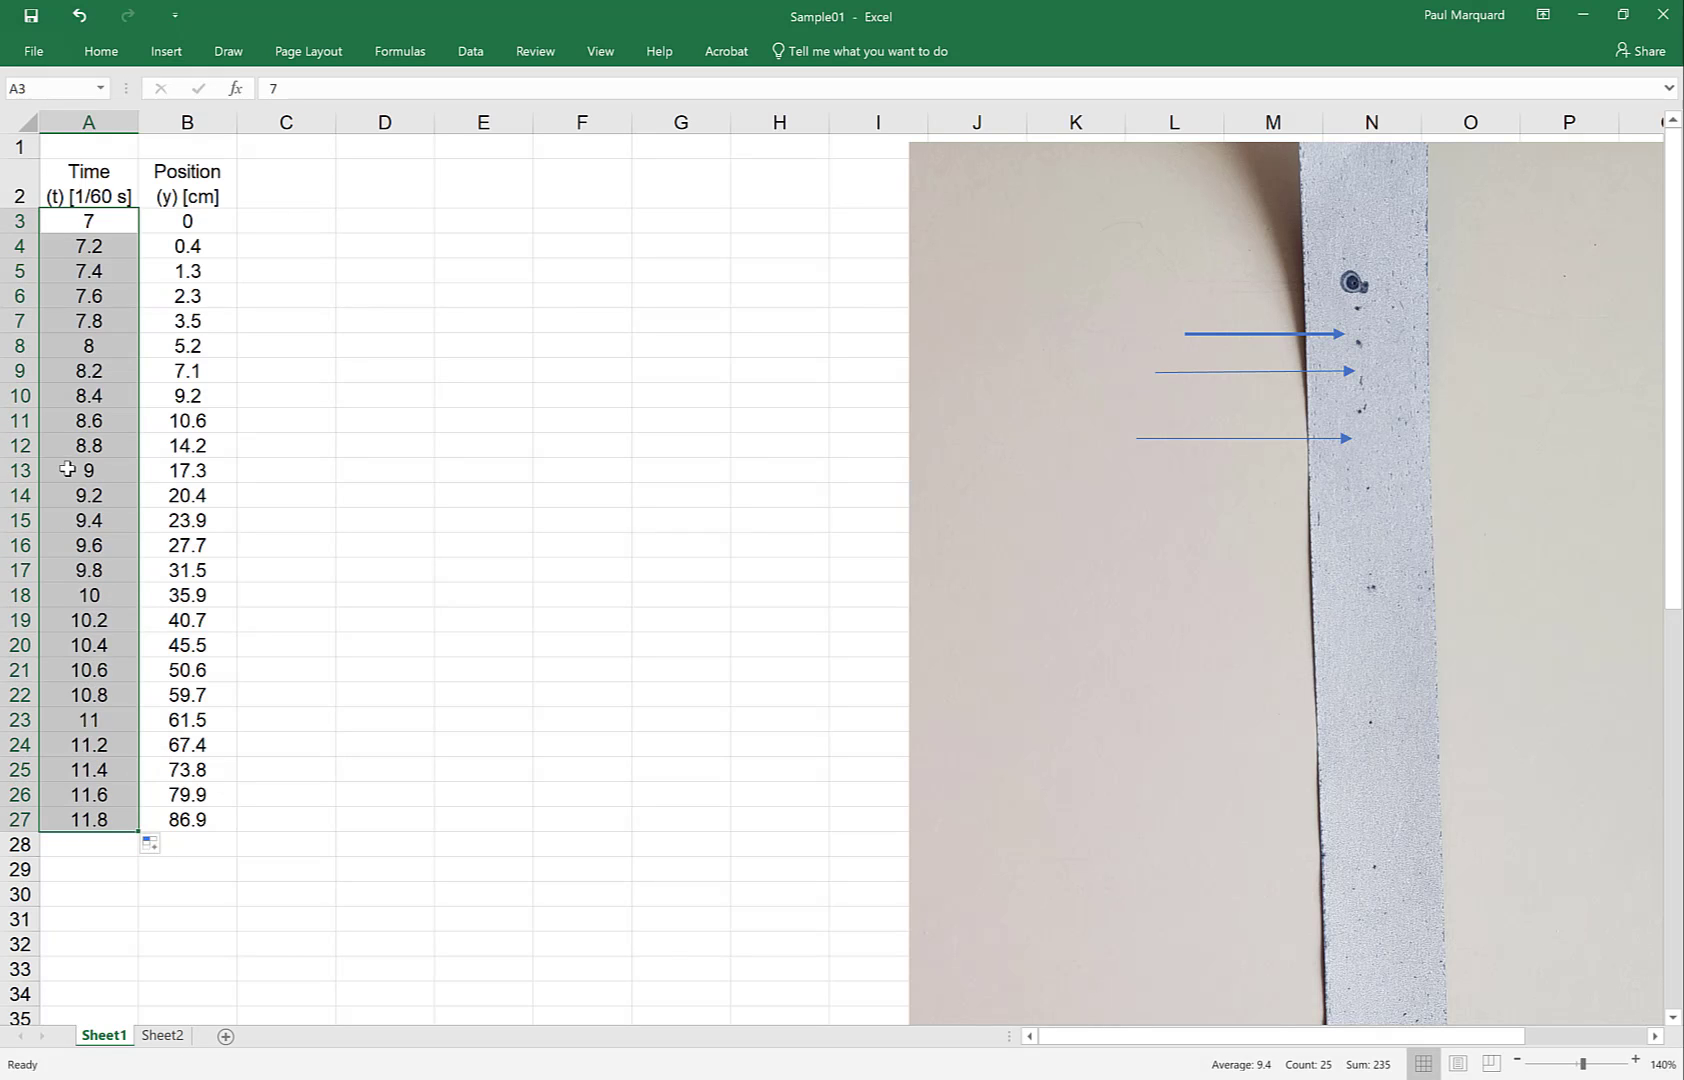
Reset A3:A4 to the starting values 0 and 1
{"action": "left_click", "coordinate": [88, 222]}
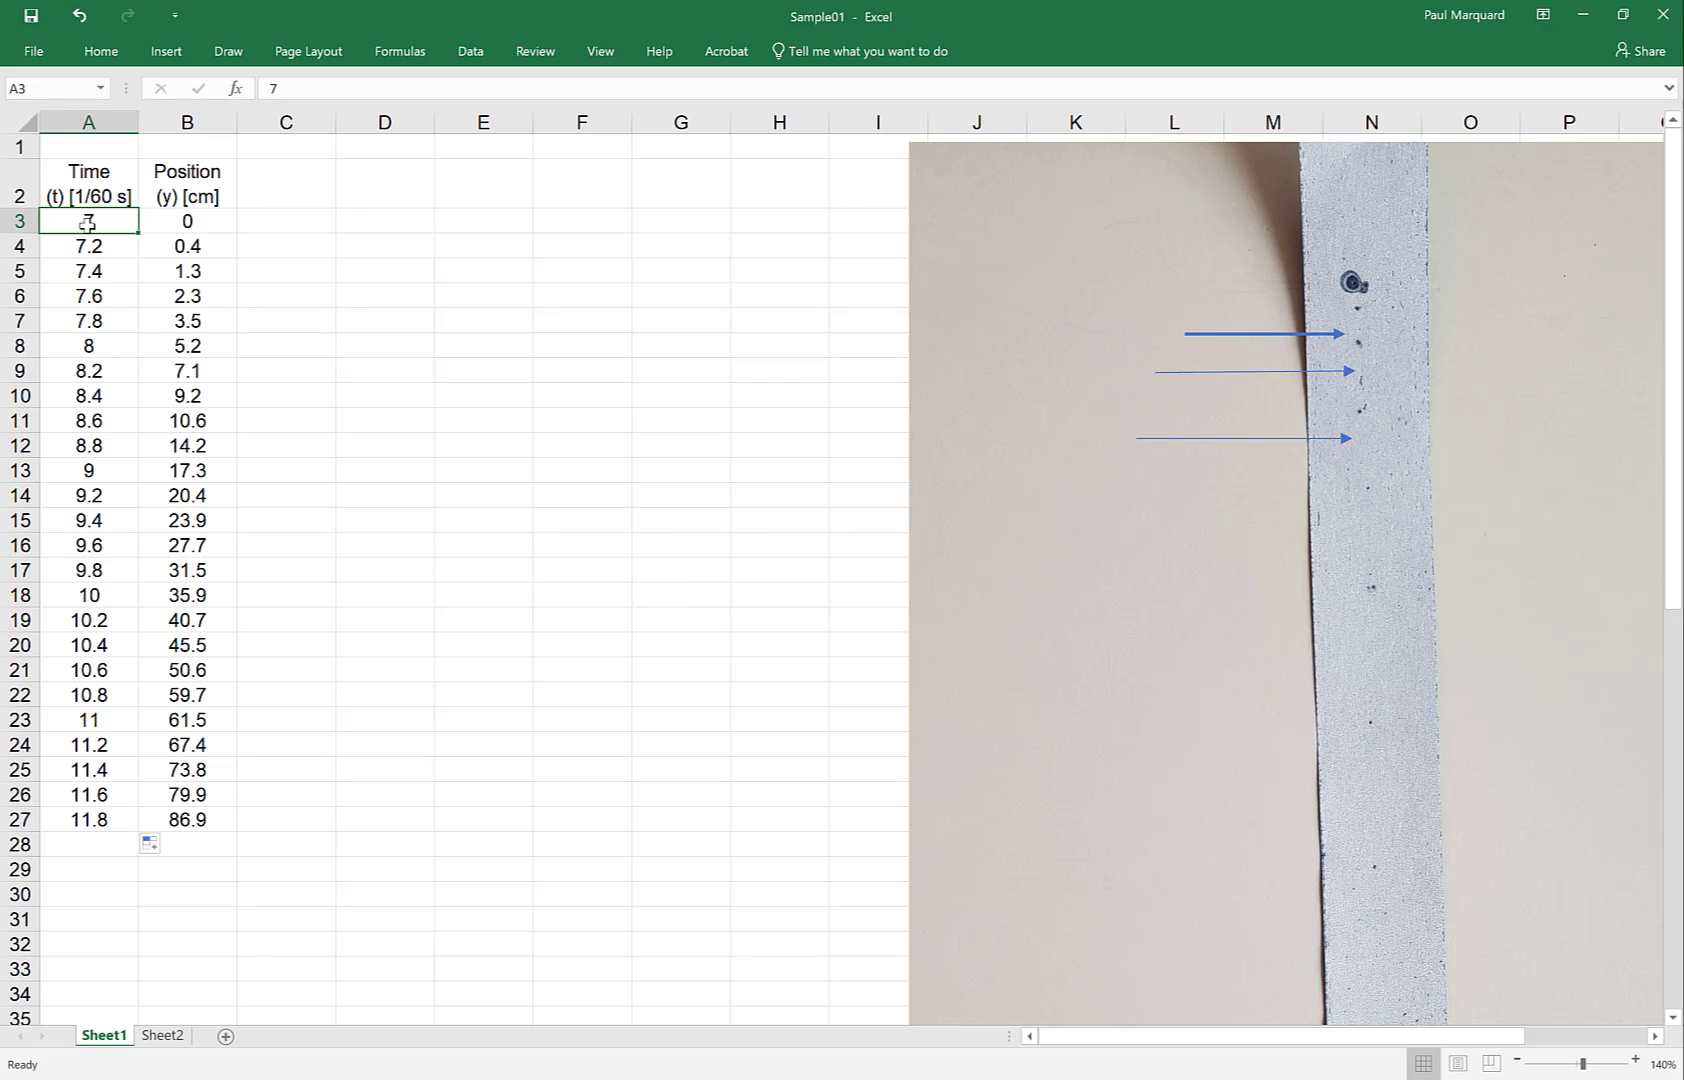
{"action": "type", "text": "0"}
{"action": "key", "text": "Return"}
{"action": "type", "text": "1"}
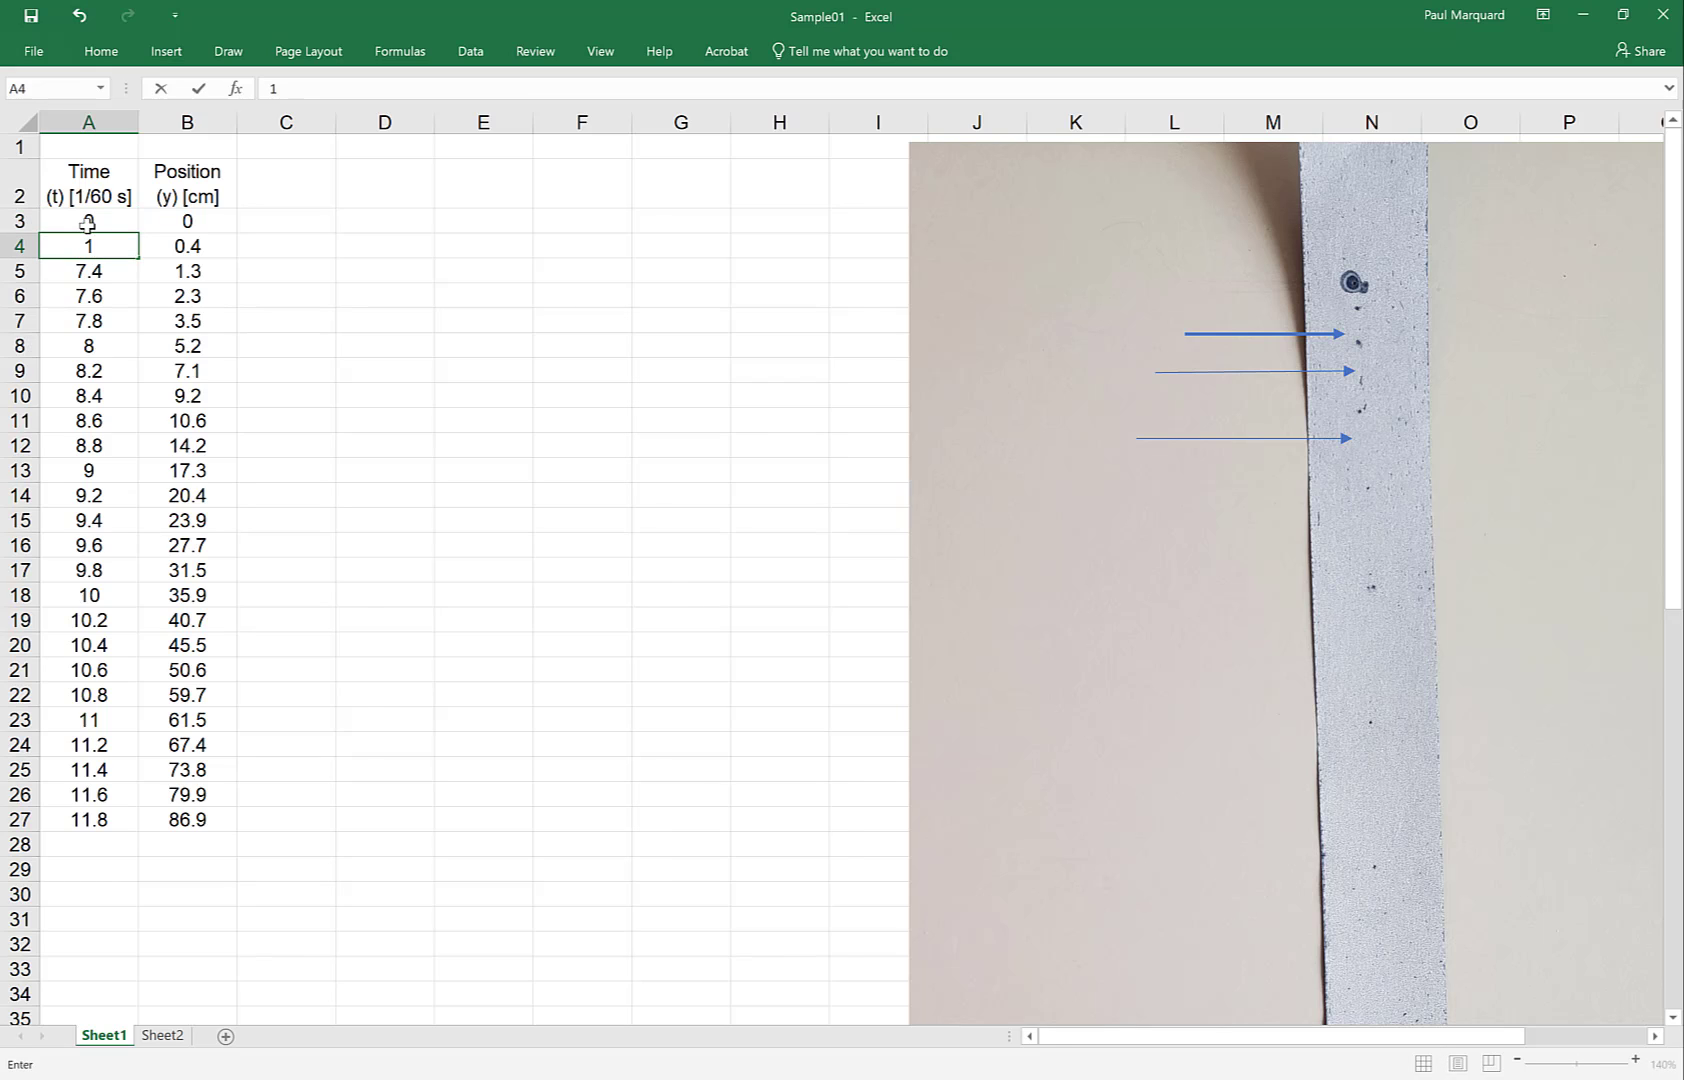
{"action": "key", "text": "Return"}
AutoFill A3:A4 down to A27 so Time runs 0 to 24 beside each Position
{"action": "left_click_drag", "start_coordinate": [88, 222], "coordinate": [146, 833]}
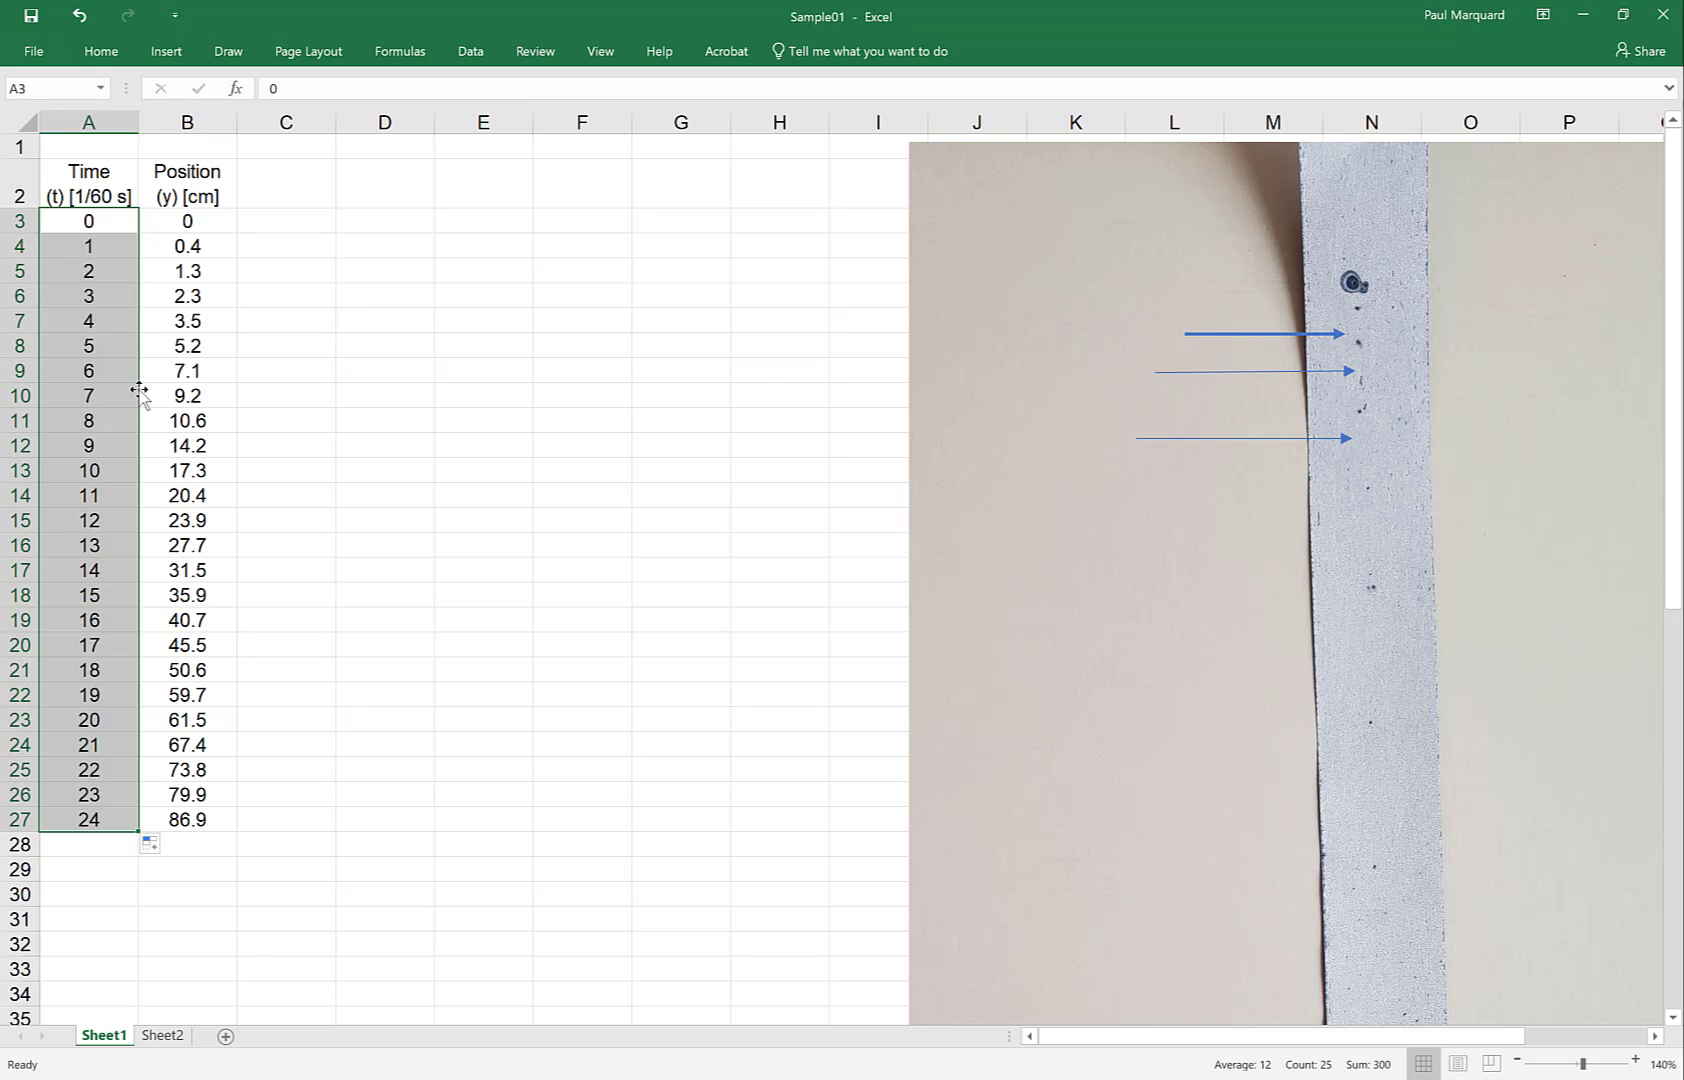
{"action": "mouse_move", "coordinate": [139, 390]}
{"action": "left_mouse_down"}
{"action": "mouse_move", "coordinate": [270, 413]}
{"action": "mouse_move", "coordinate": [238, 390]}
{"action": "mouse_move", "coordinate": [112, 402]}
{"action": "left_mouse_up"}
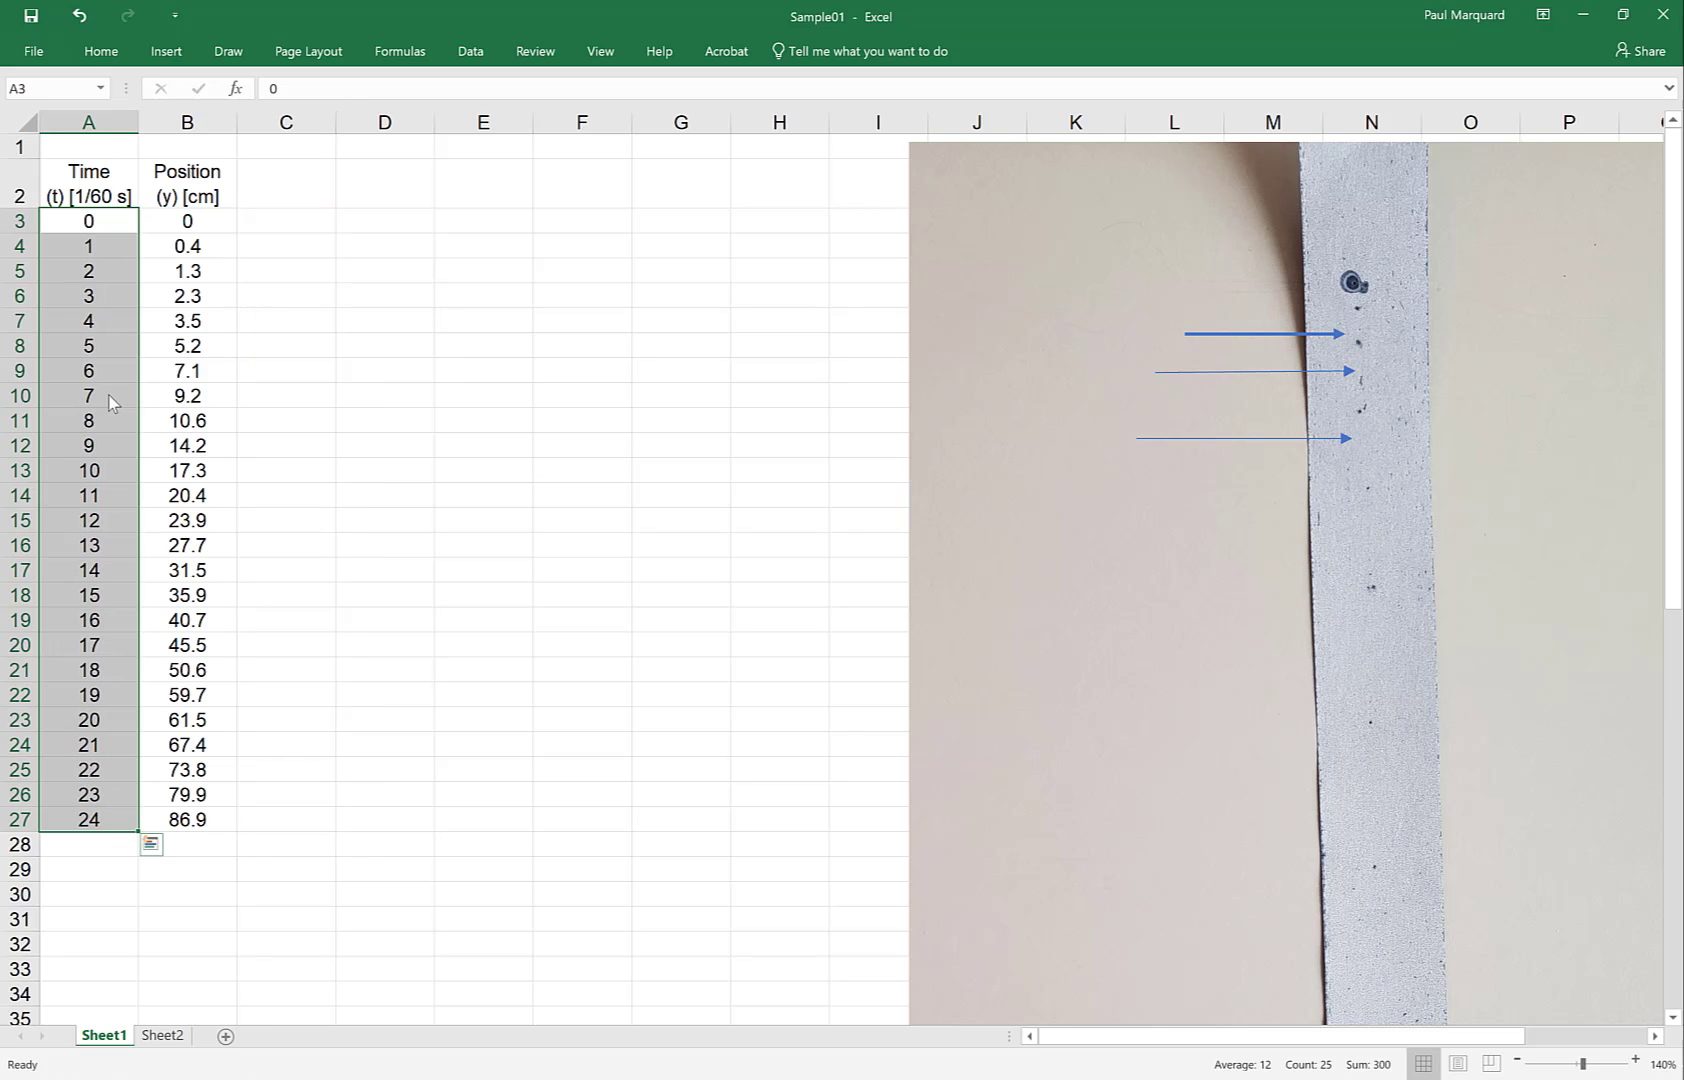